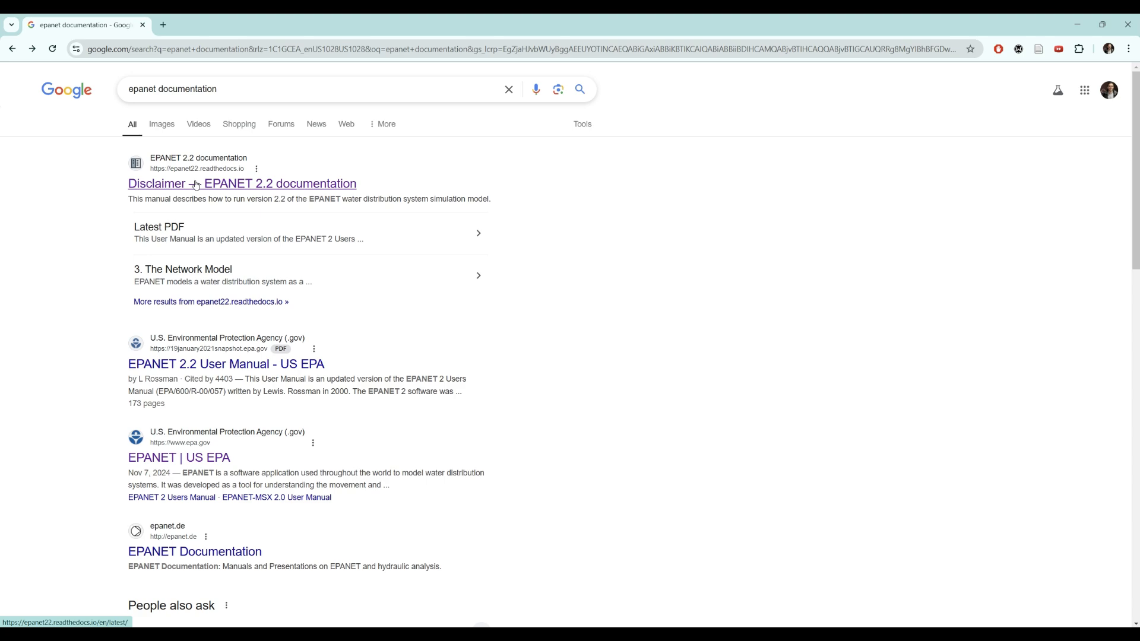
# Step: Open the EPANET 2.2 documentation from the search results and search the manual for "units"
pyautogui.click(196, 184)
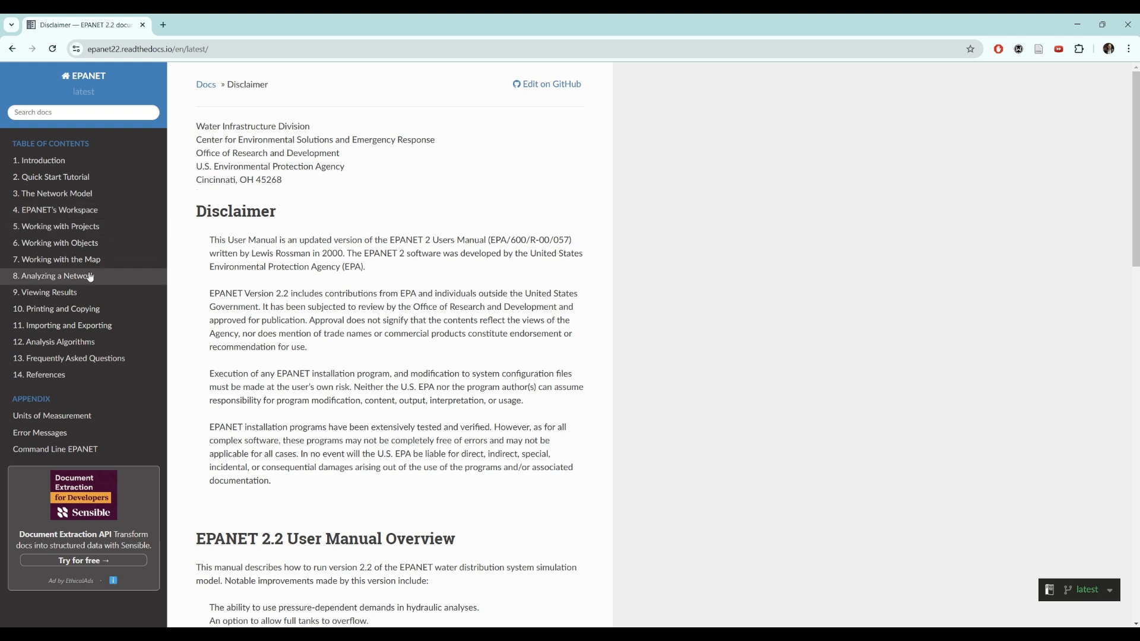
pyautogui.click(80, 115)
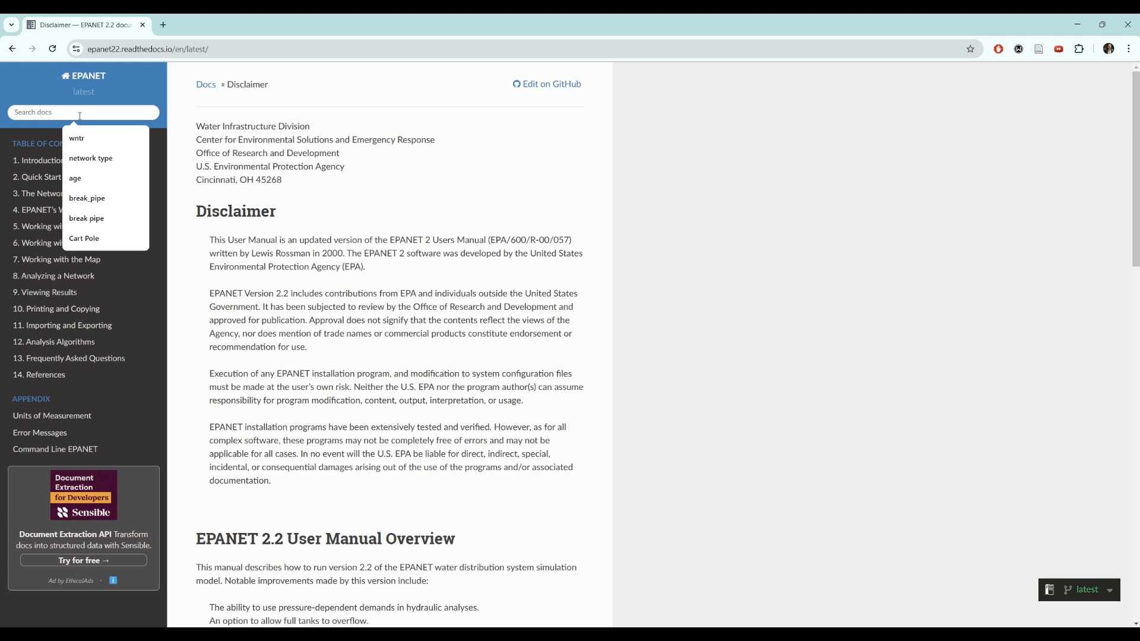
pyautogui.write('units')
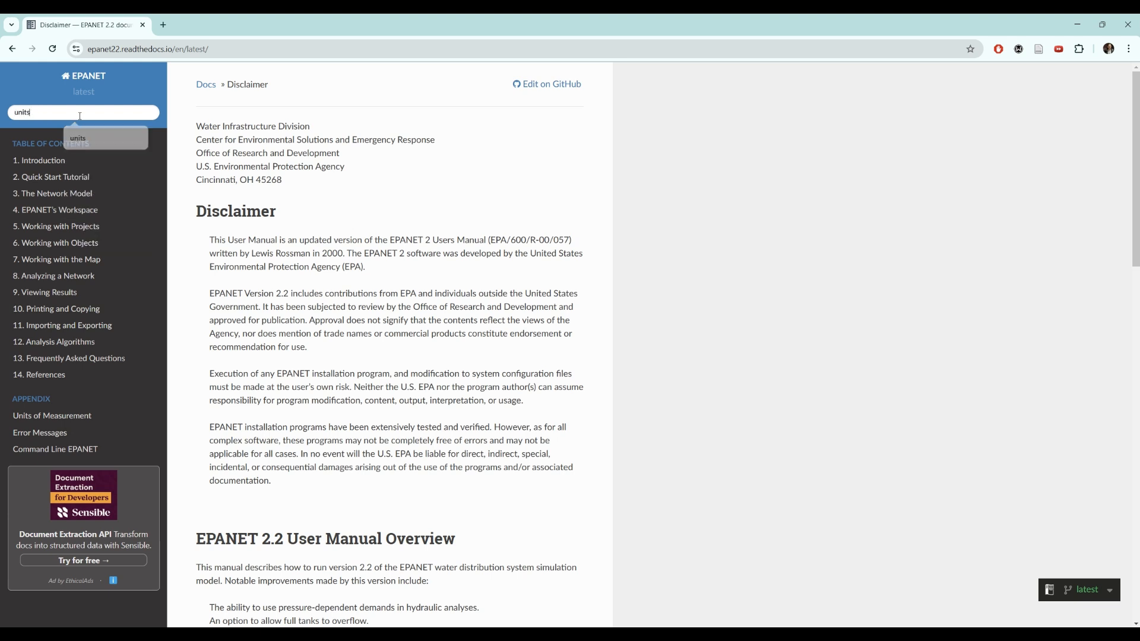
pyautogui.press('Return')
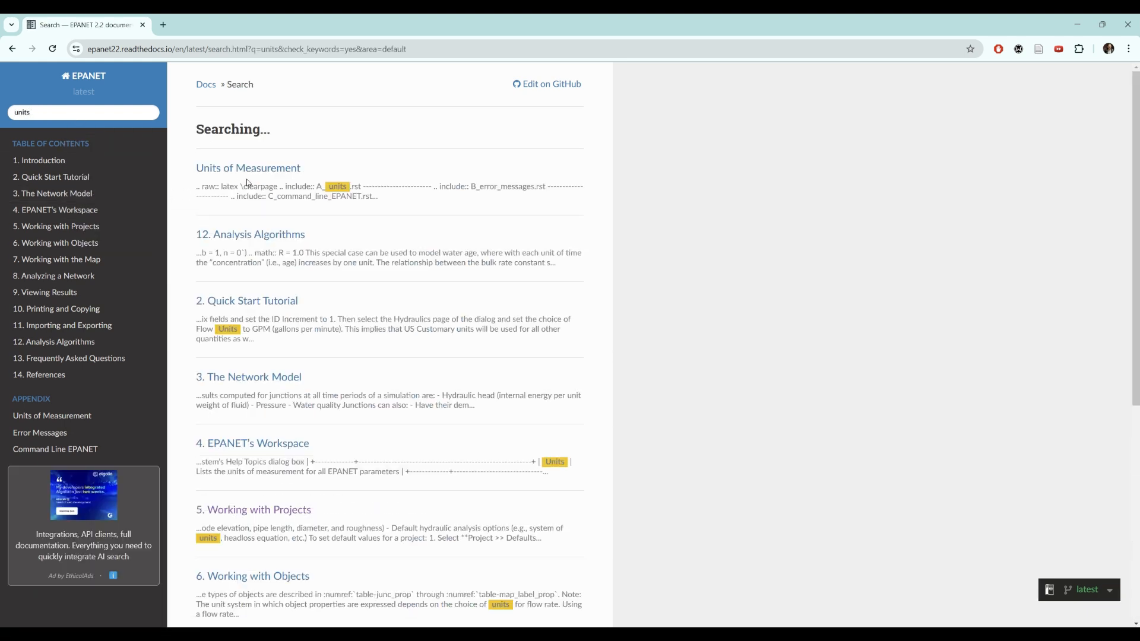
pyautogui.scroll(-1, 268, 302)
pyautogui.scroll(1, 268, 303)
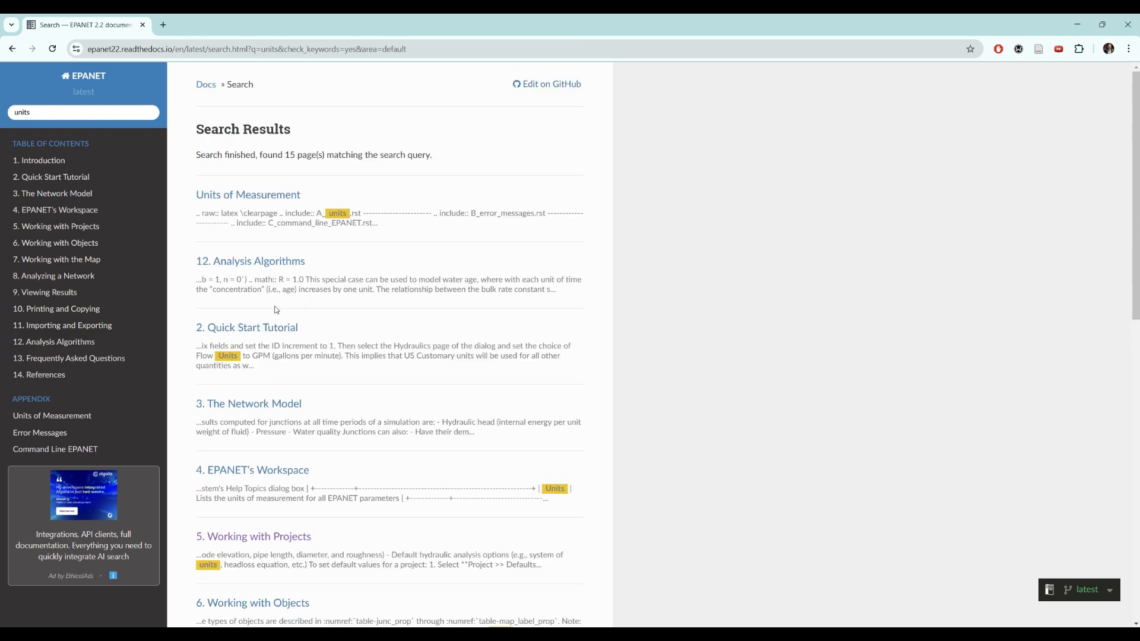
# Step: Examine the parameter table in the Units of Measurement appendix, returning to it after a brief visit to the Quick Start Tutorial
pyautogui.click(67, 418)
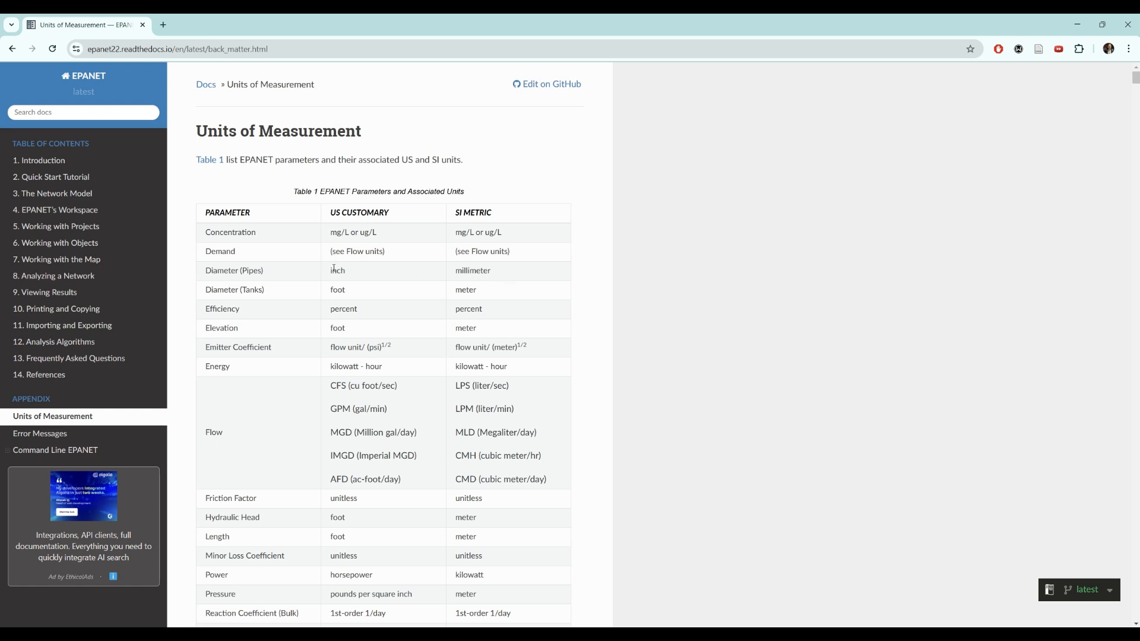
pyautogui.scroll(-1, 303, 269)
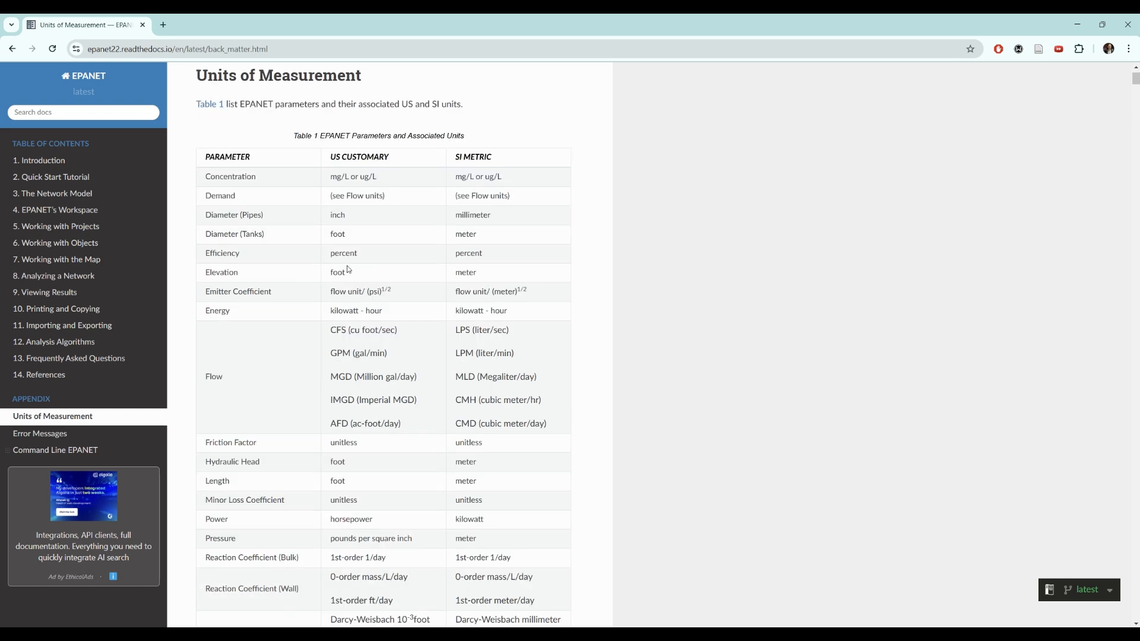
pyautogui.scroll(1, 278, 255)
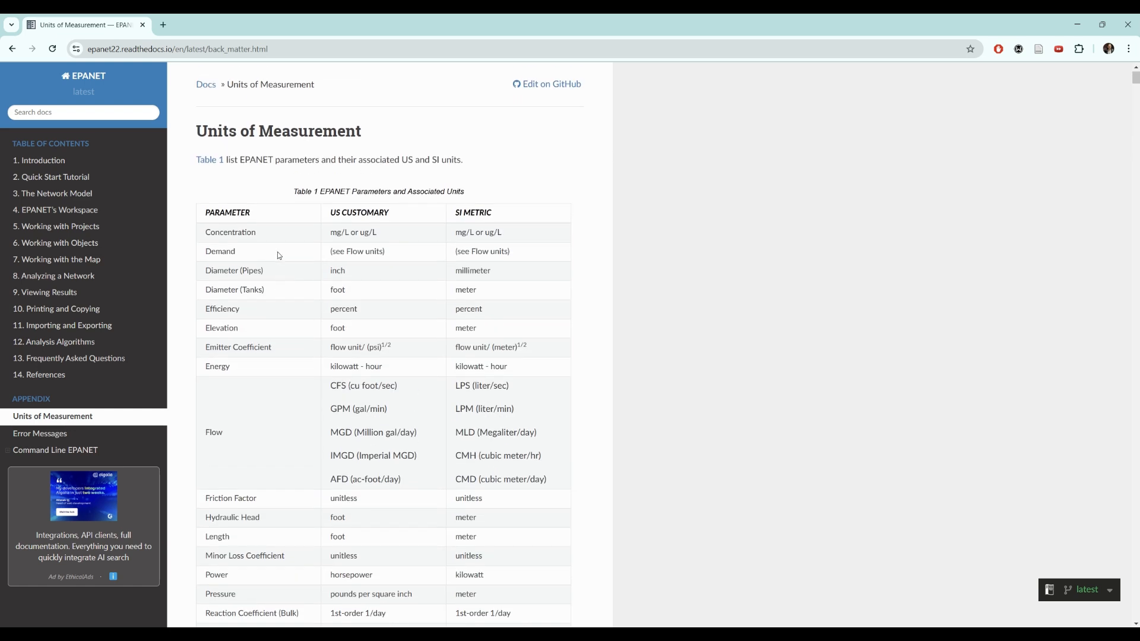
pyautogui.click(67, 182)
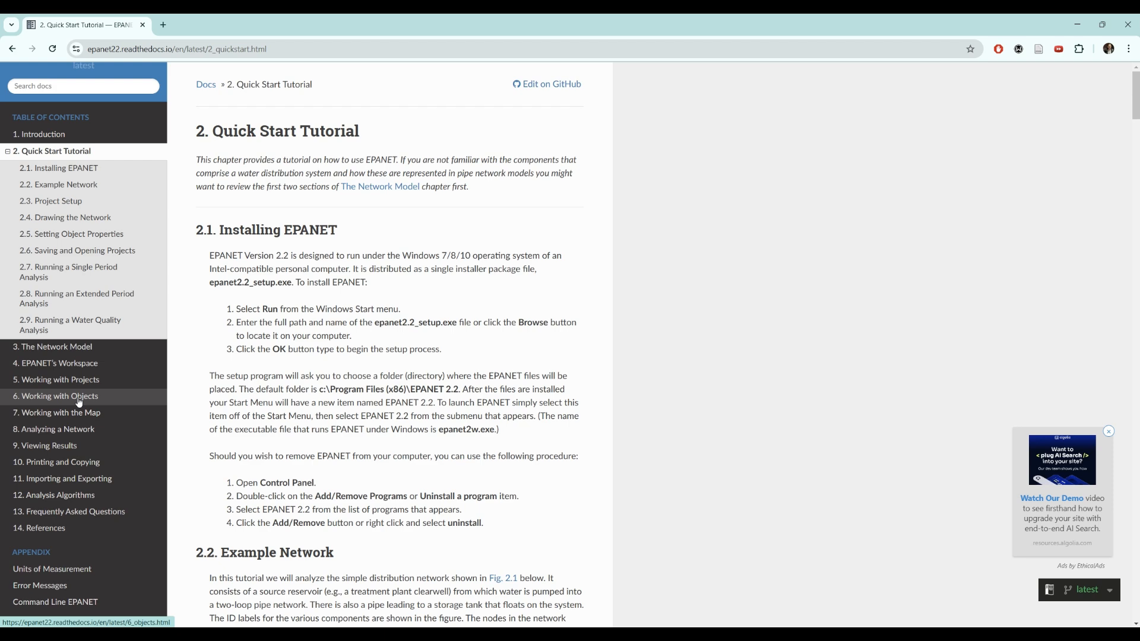
pyautogui.click(49, 570)
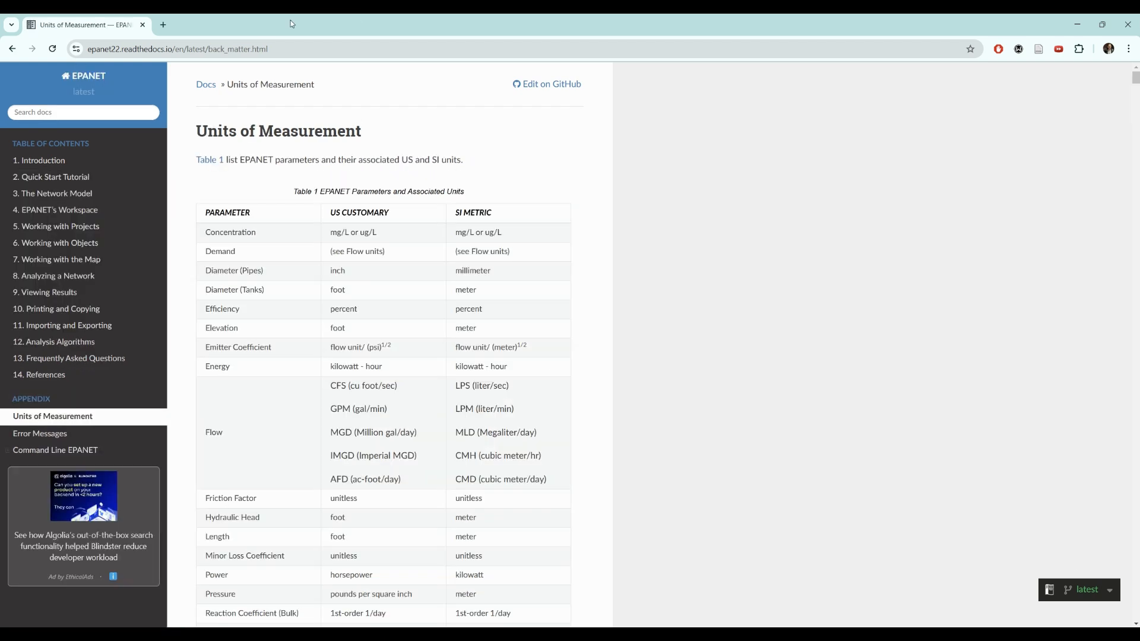
# Step: Move the documentation window away to switch to EPANET, and reposition the Network Map and Browser windows
pyautogui.moveTo(270, 35); pyautogui.dragTo(1139, 220)
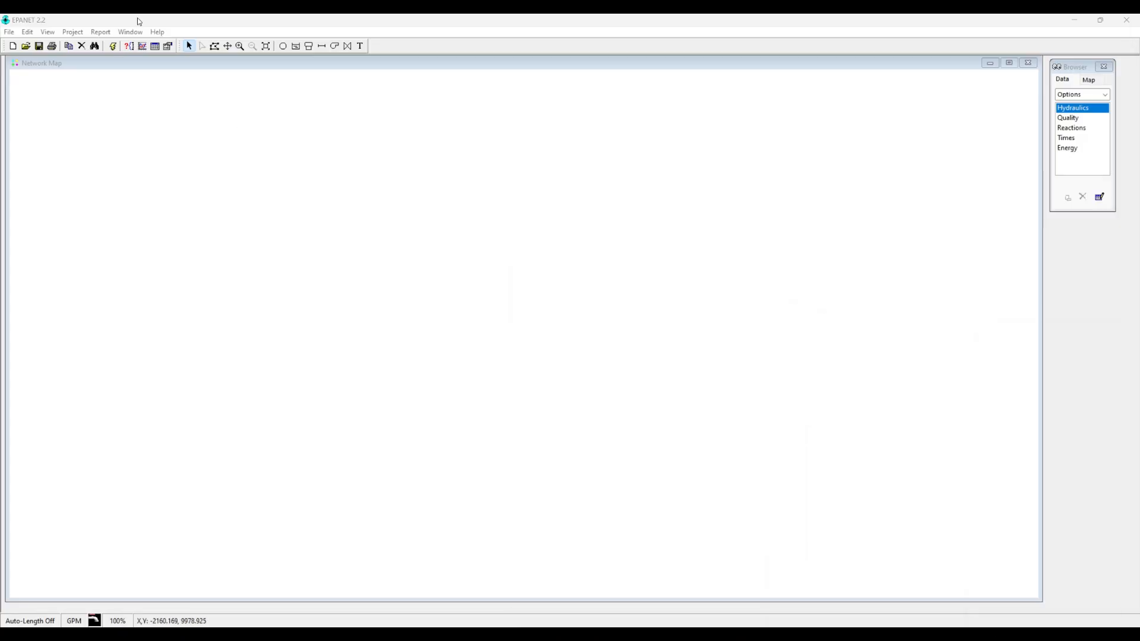
pyautogui.click(239, 124)
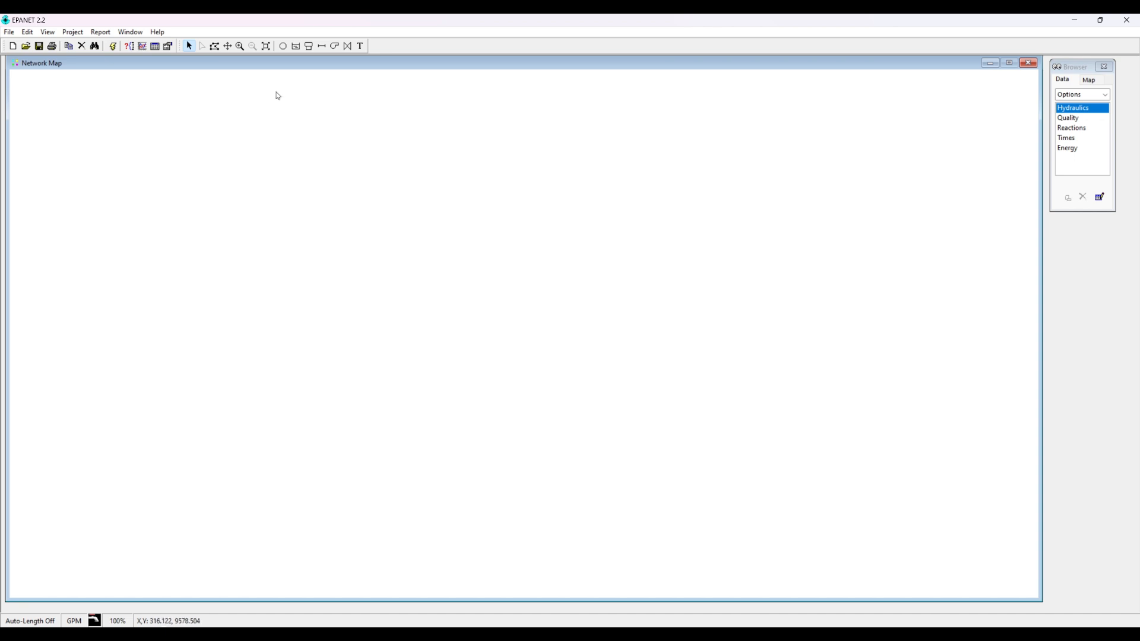
pyautogui.moveTo(240, 63)
pyautogui.mouseDown()
pyautogui.moveTo(243, 82)
pyautogui.moveTo(255, 77)
pyautogui.moveTo(241, 69)
pyautogui.mouseUp()
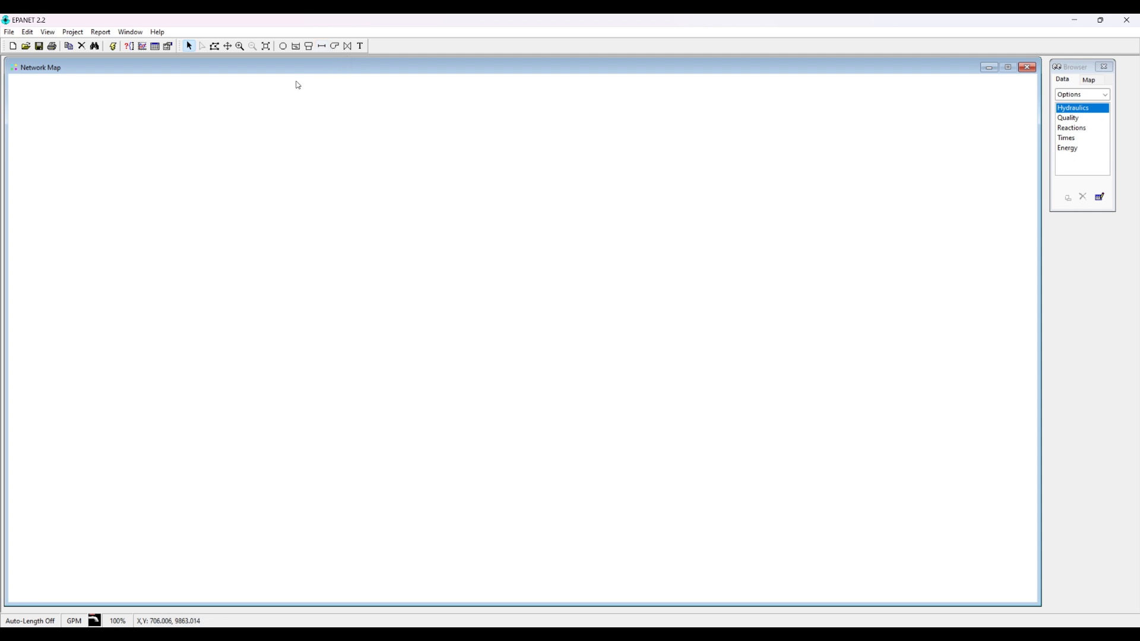
pyautogui.moveTo(1073, 68); pyautogui.dragTo(994, 90)
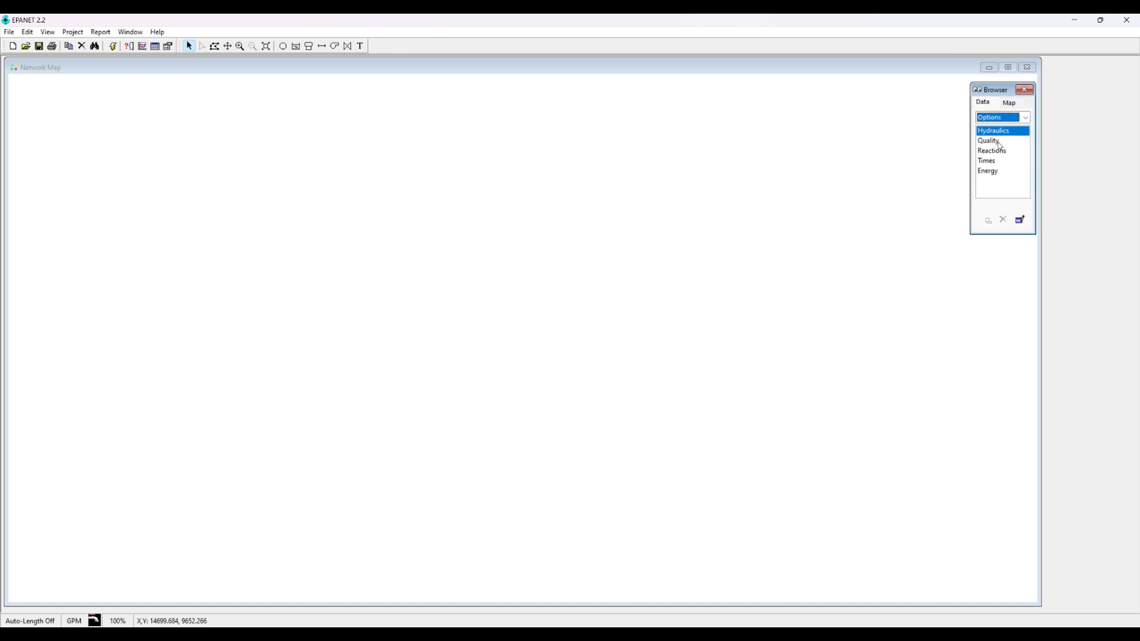
# Step: View the Hydraulics settings from the Browser's Options category and close them
pyautogui.click(1025, 118)
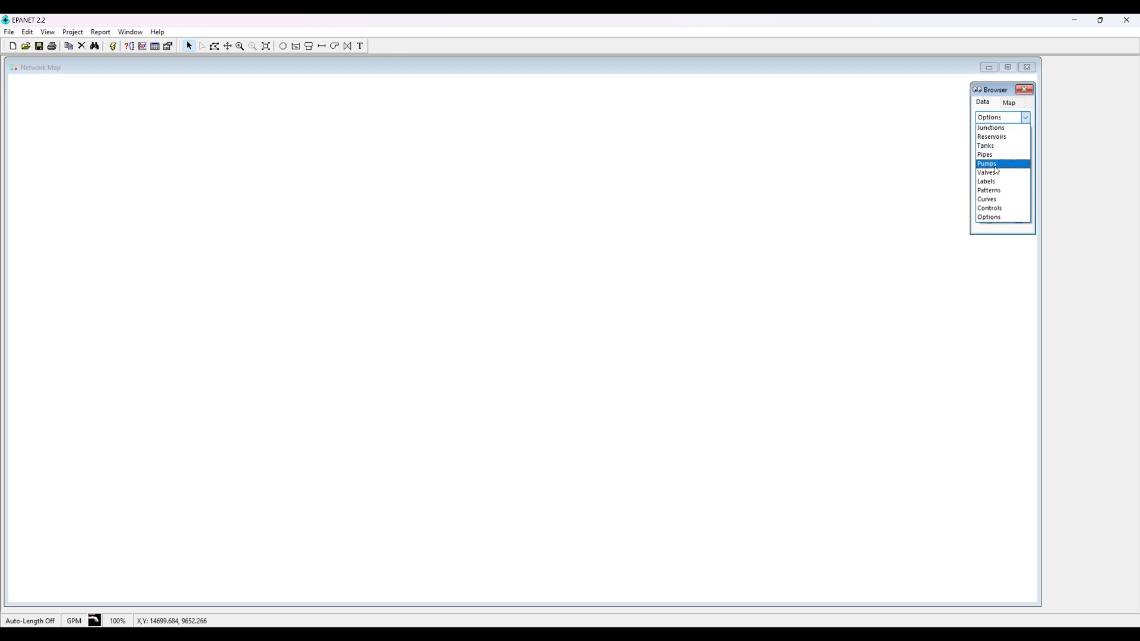
pyautogui.click(990, 217)
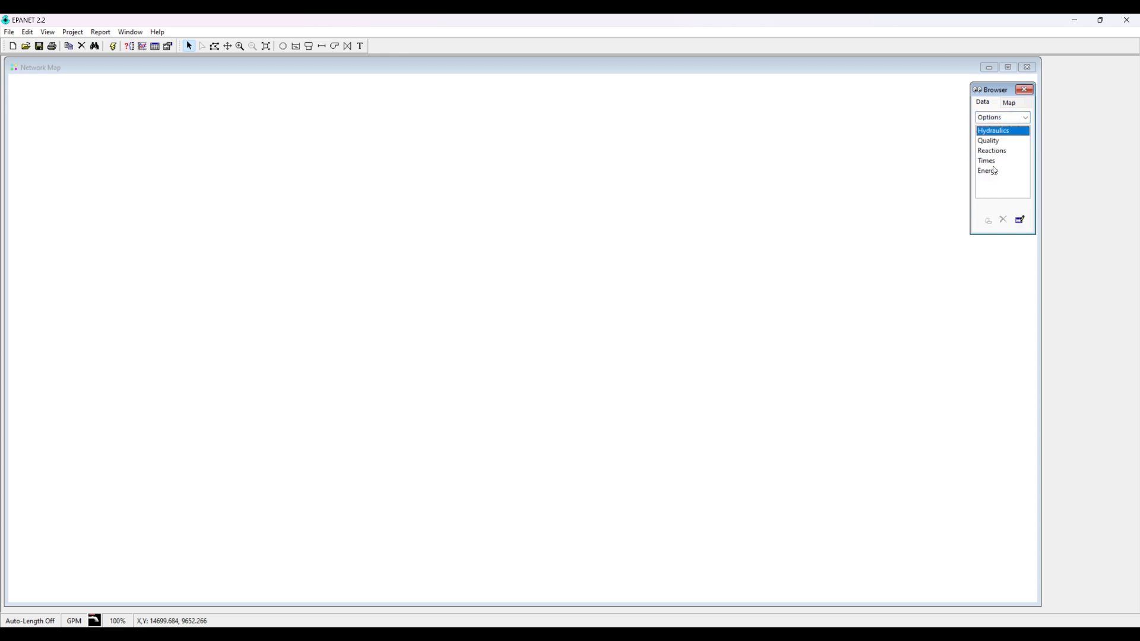
pyautogui.doubleClick(996, 131)
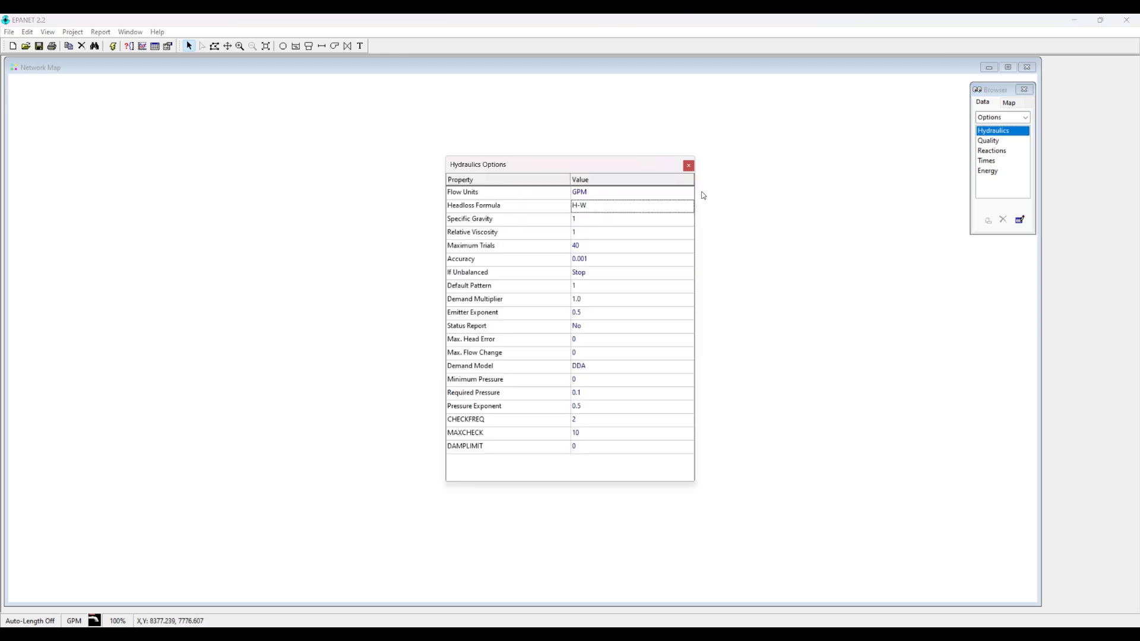
pyautogui.click(689, 167)
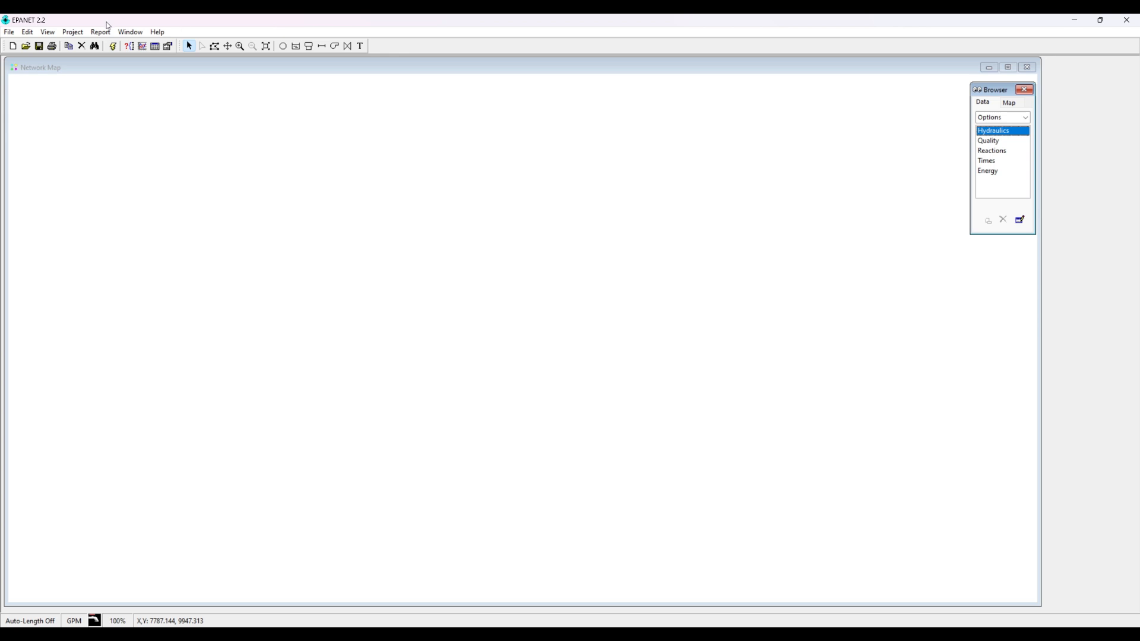
pyautogui.click(72, 31)
pyautogui.moveTo(95, 35)
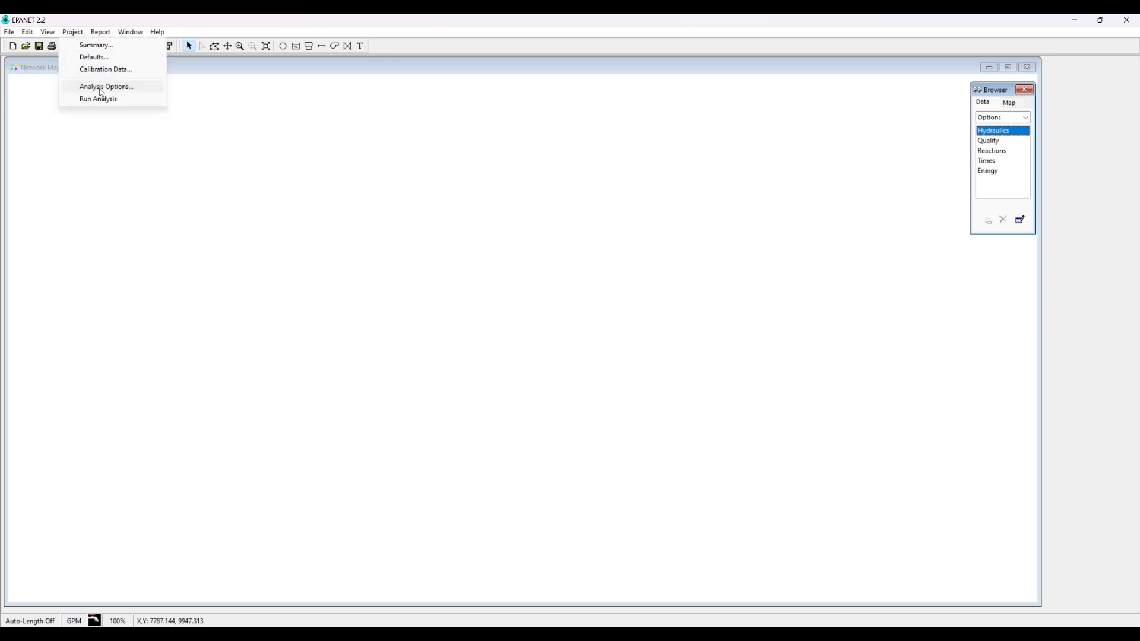
pyautogui.click(273, 83)
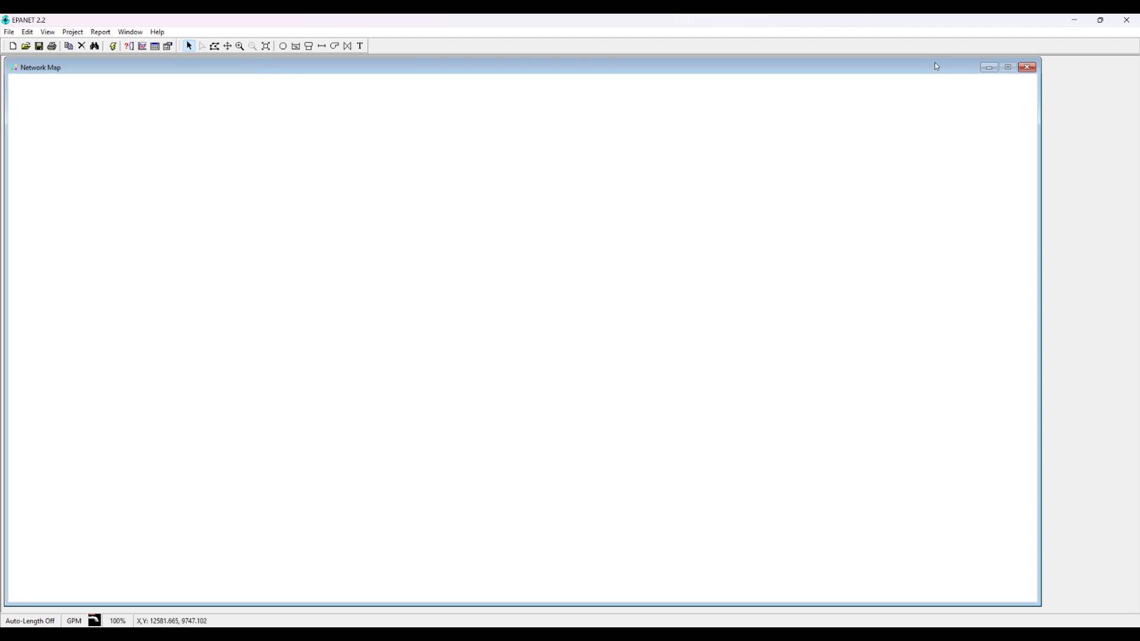
# Step: Arrange the Network Map and the Browser side by side so that they do not overlap
pyautogui.moveTo(937, 66); pyautogui.dragTo(890, 156)
pyautogui.moveTo(985, 96); pyautogui.dragTo(1070, 76)
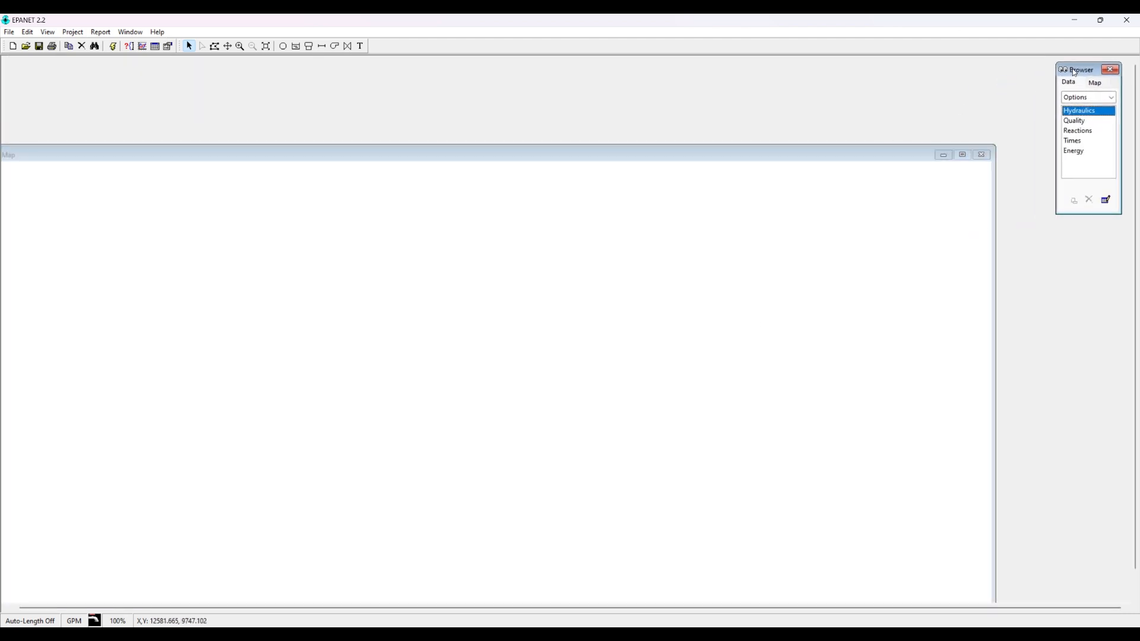
pyautogui.moveTo(870, 159); pyautogui.dragTo(923, 76)
pyautogui.moveTo(1048, 95); pyautogui.dragTo(1076, 73)
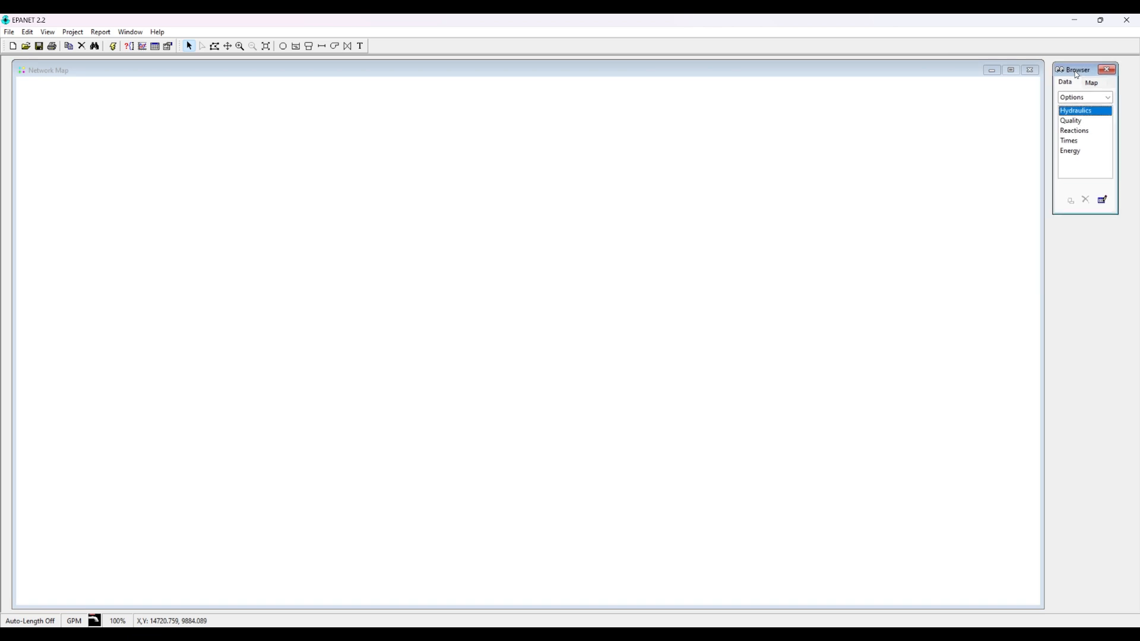
pyautogui.click(918, 72)
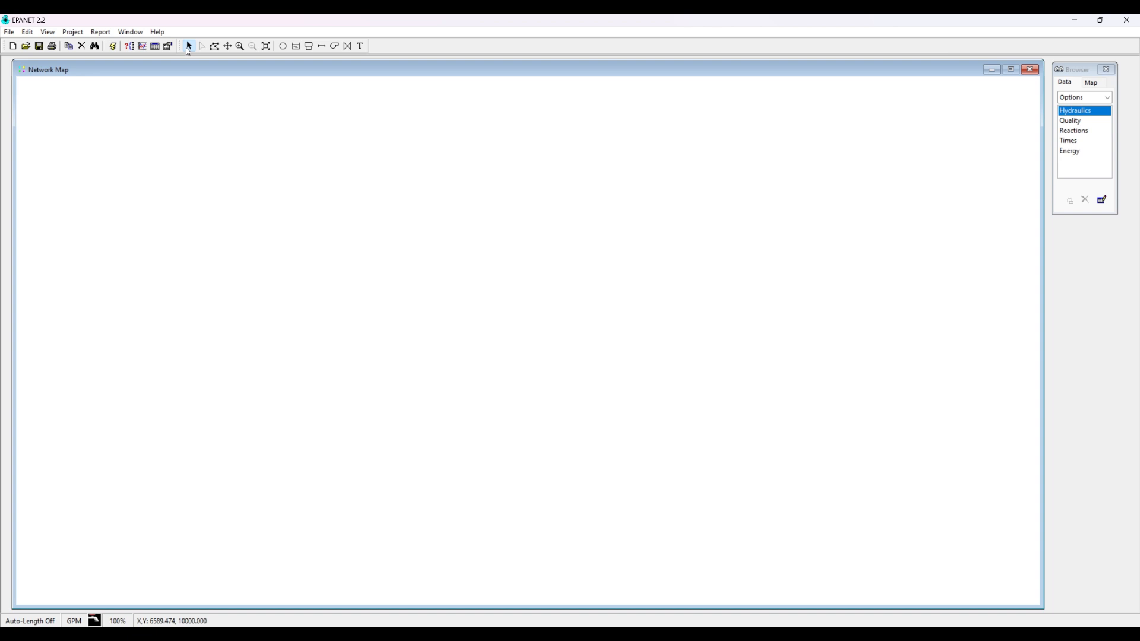
# Step: Open the project's analysis options, look through the Quality, Reactions and Hydraulics settings, and close the options window
pyautogui.click(72, 32)
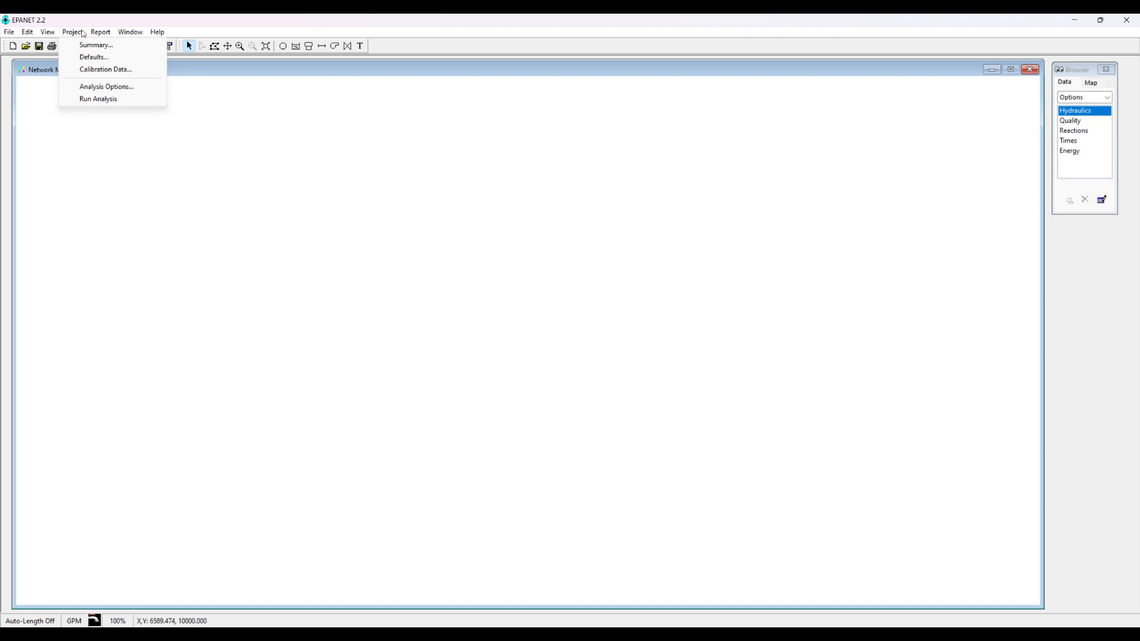
pyautogui.click(99, 87)
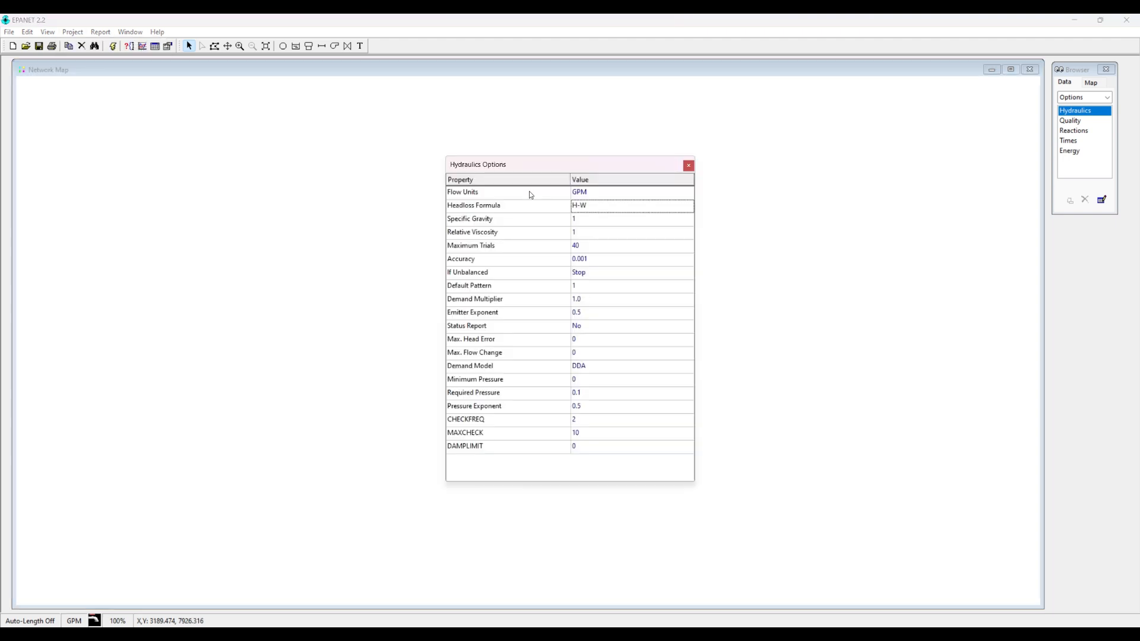
pyautogui.click(1073, 72)
pyautogui.click(1073, 99)
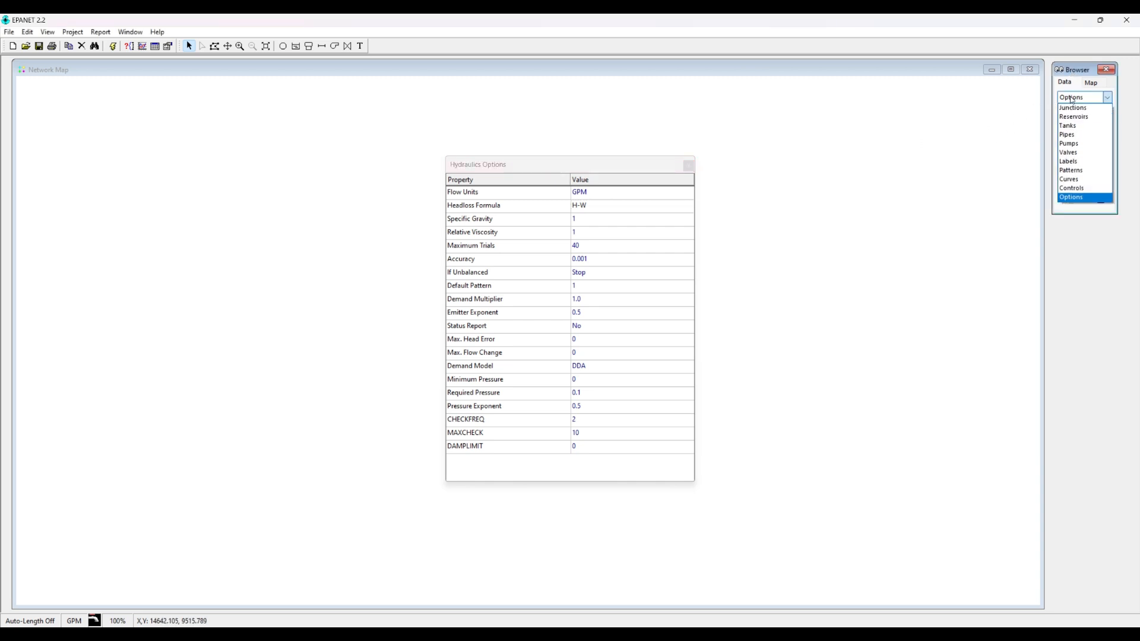
pyautogui.click(1082, 196)
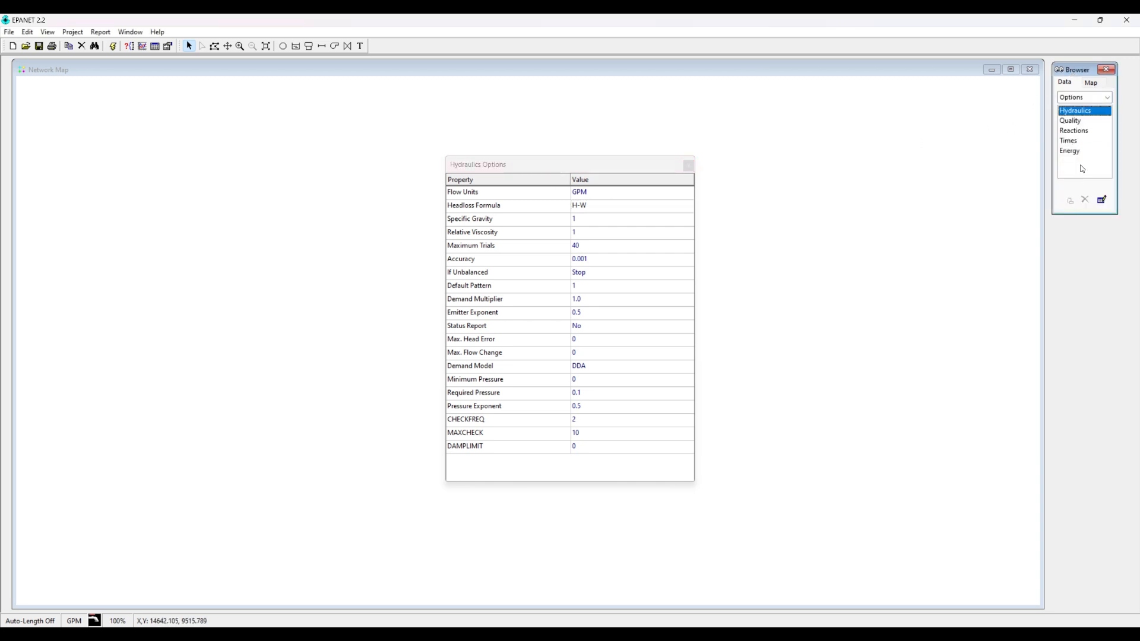
pyautogui.click(1076, 120)
pyautogui.click(1076, 132)
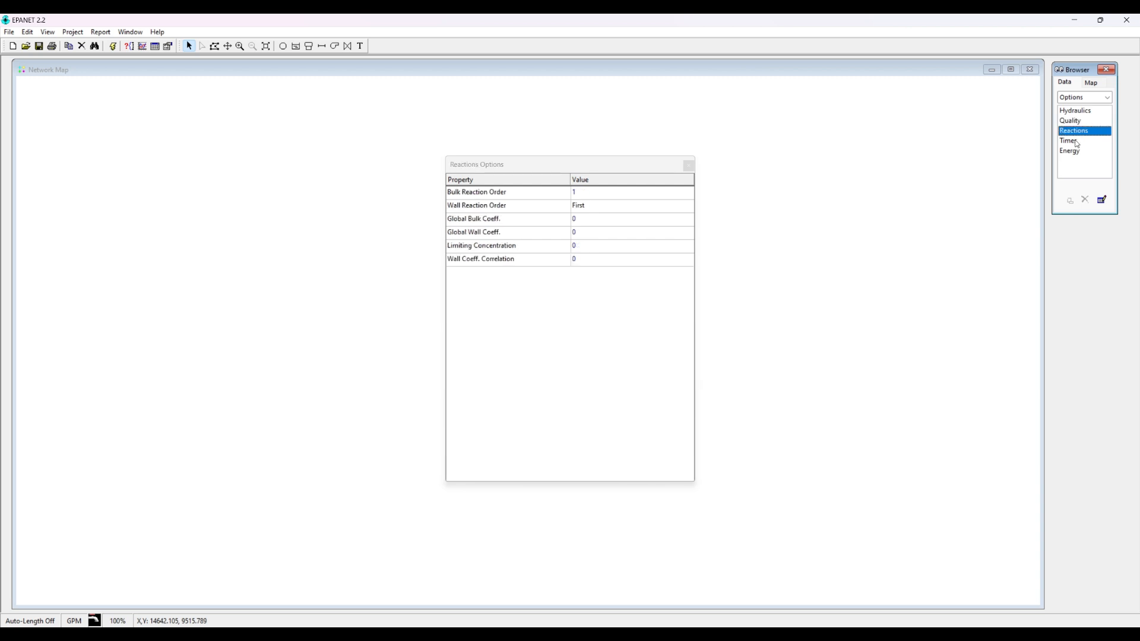
pyautogui.click(1078, 112)
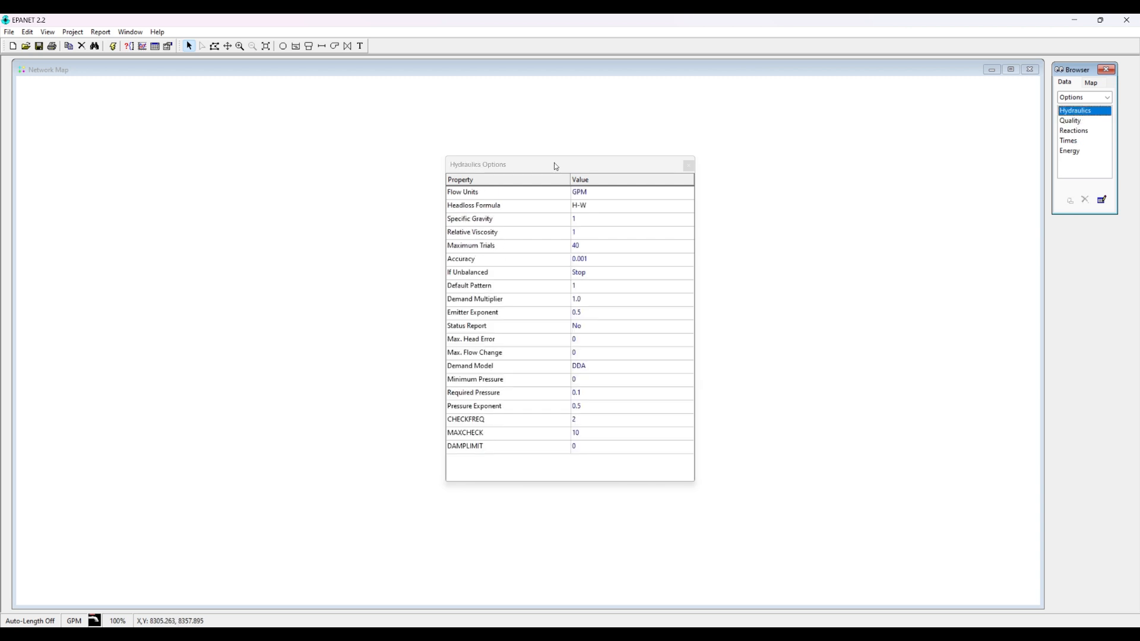
pyautogui.moveTo(555, 165); pyautogui.dragTo(547, 155)
pyautogui.click(682, 156)
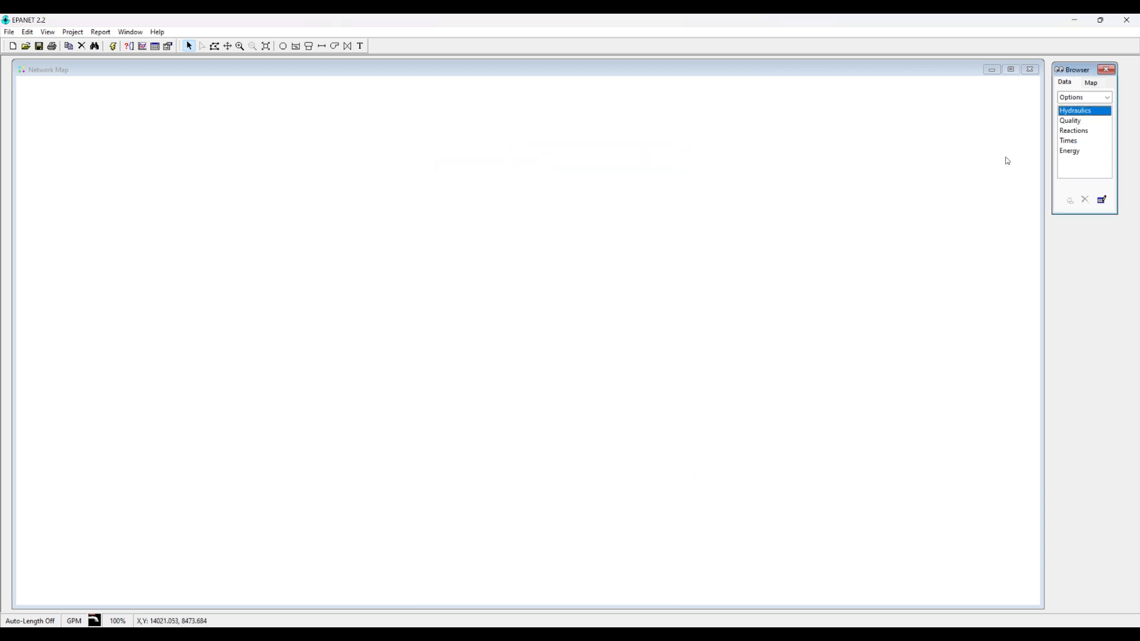
# Step: Reopen the Hydraulics options, move their window clear of the Browser, and open the Flow Units property for editing
pyautogui.doubleClick(1075, 112)
pyautogui.moveTo(582, 154); pyautogui.dragTo(549, 138)
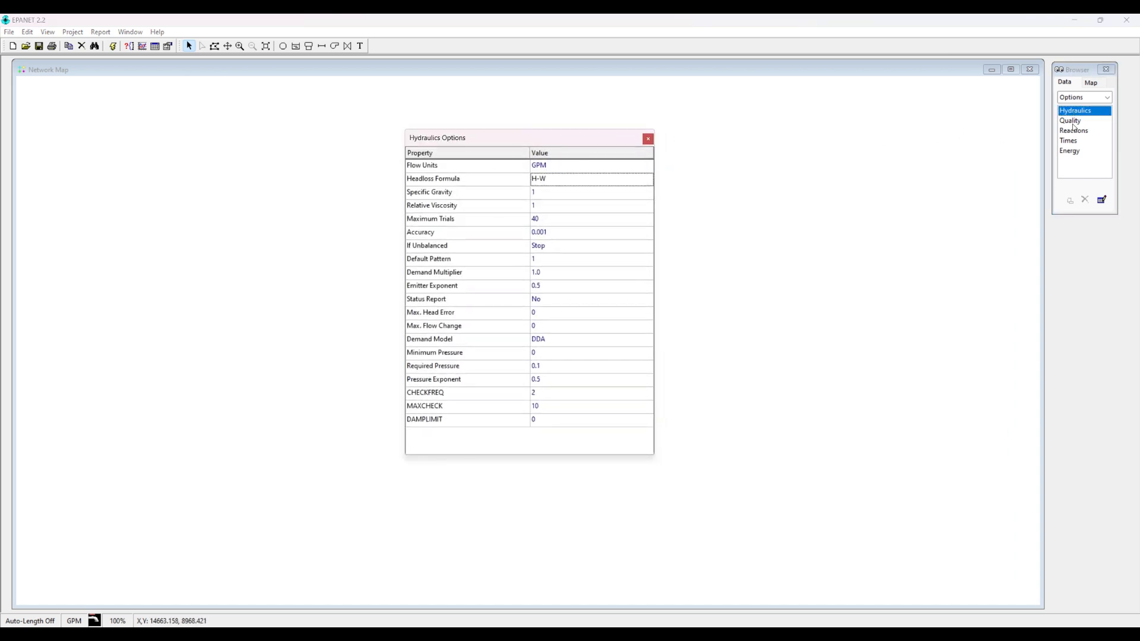
pyautogui.moveTo(1074, 72); pyautogui.dragTo(1078, 70)
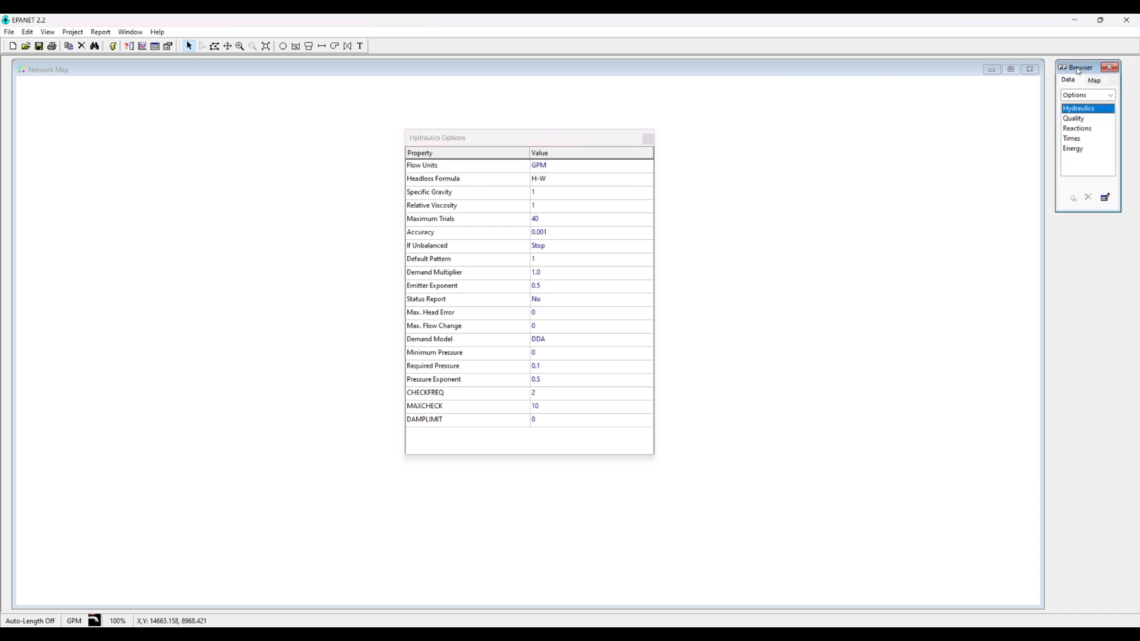
pyautogui.click(500, 136)
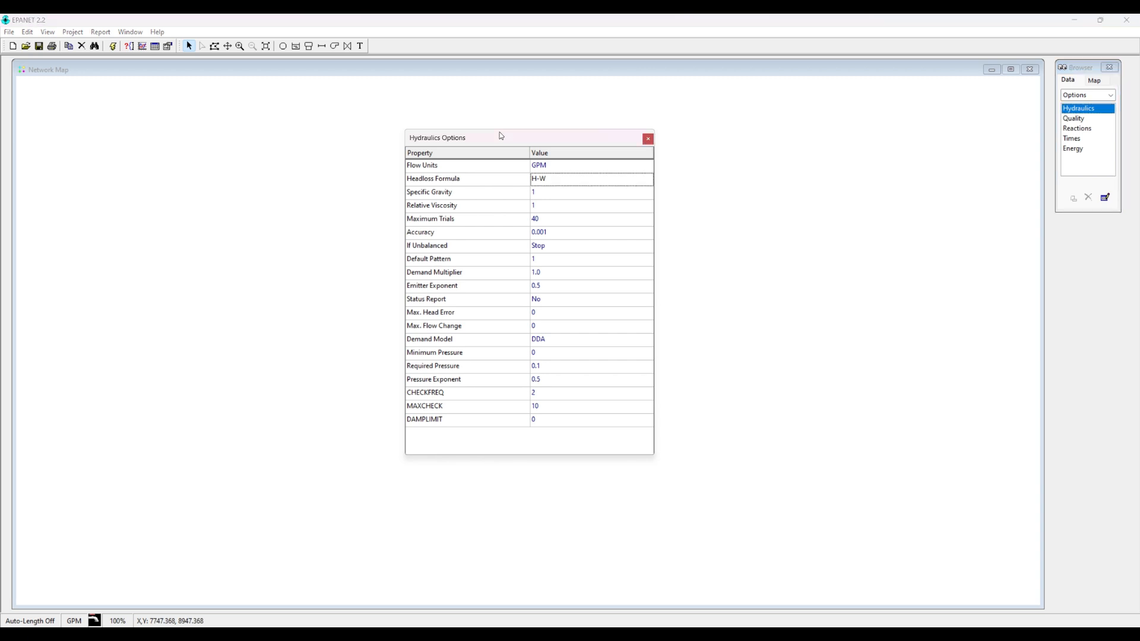
pyautogui.click(444, 169)
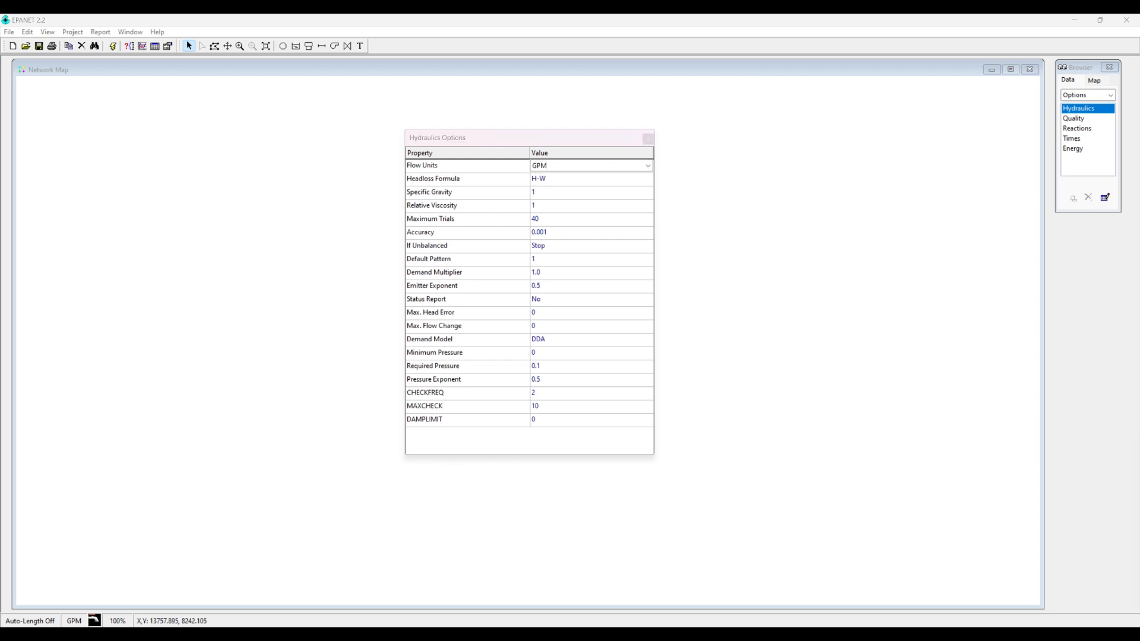
# Step: Switch to HW2_epanet_part.pdf in the web browser and examine the water tower problem's statement and units
pyautogui.moveTo(1138, 89); pyautogui.dragTo(423, 240)
pyautogui.scroll(1, 453, 328)
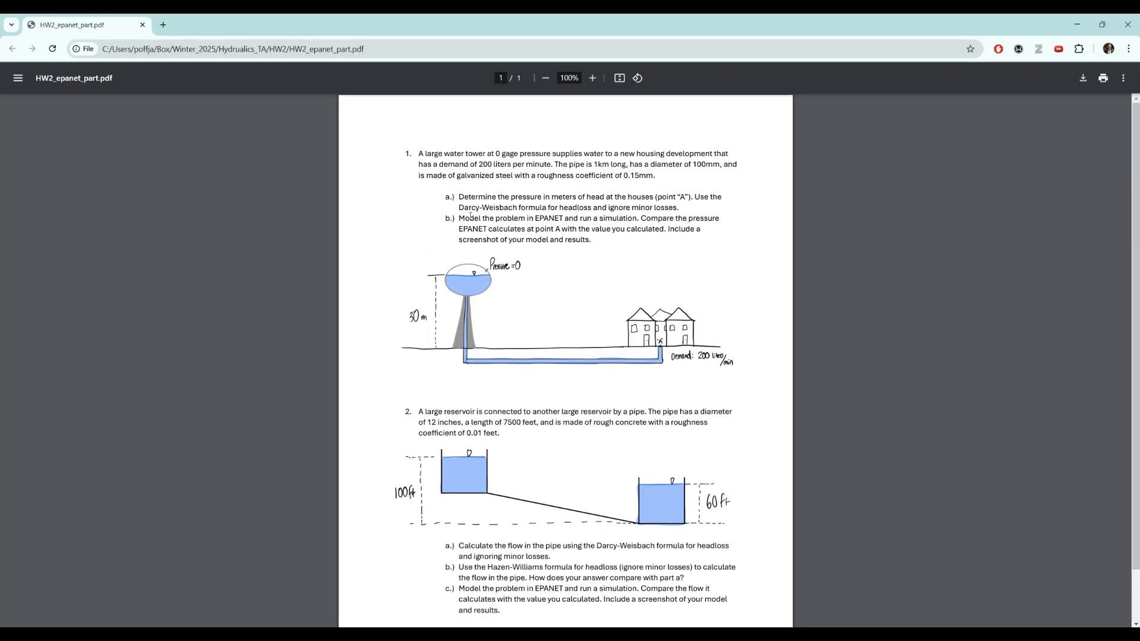
# Step: Highlight the demand's units in the homework PDF, return to EPANET, and set the Flow Units to LPM
pyautogui.moveTo(494, 163); pyautogui.dragTo(549, 165)
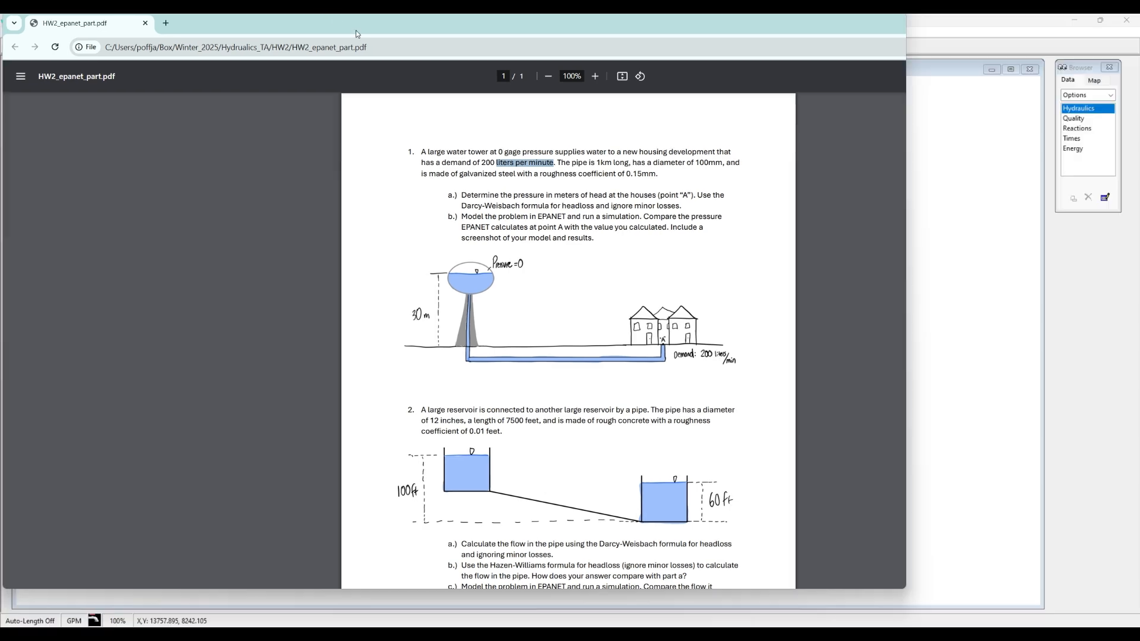
pyautogui.moveTo(355, 31); pyautogui.dragTo(1139, 46)
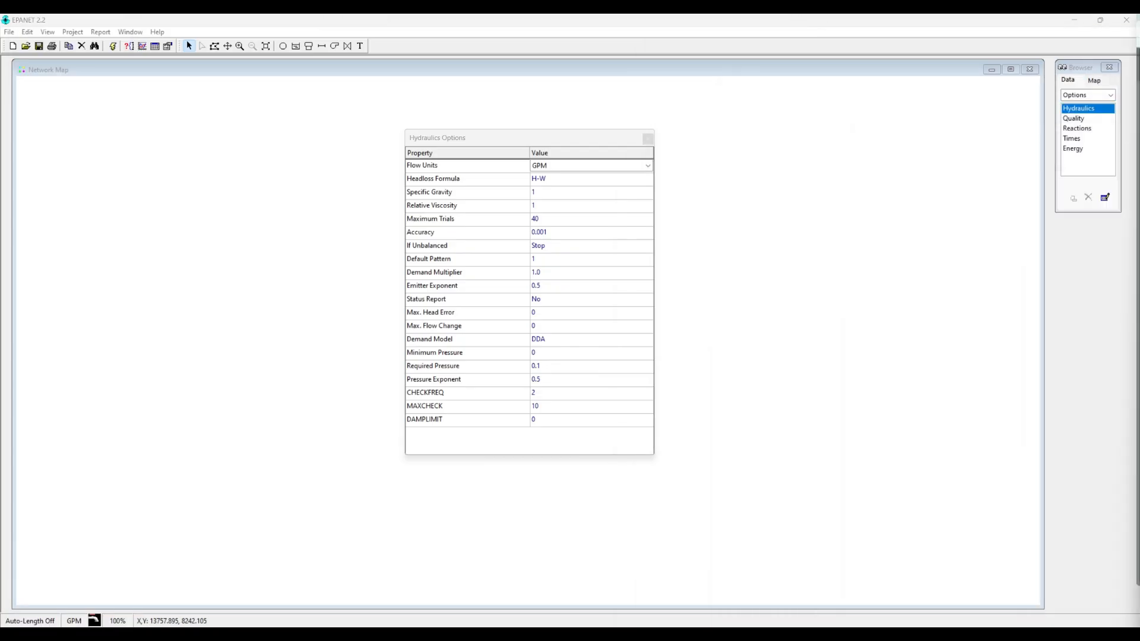
pyautogui.click(626, 169)
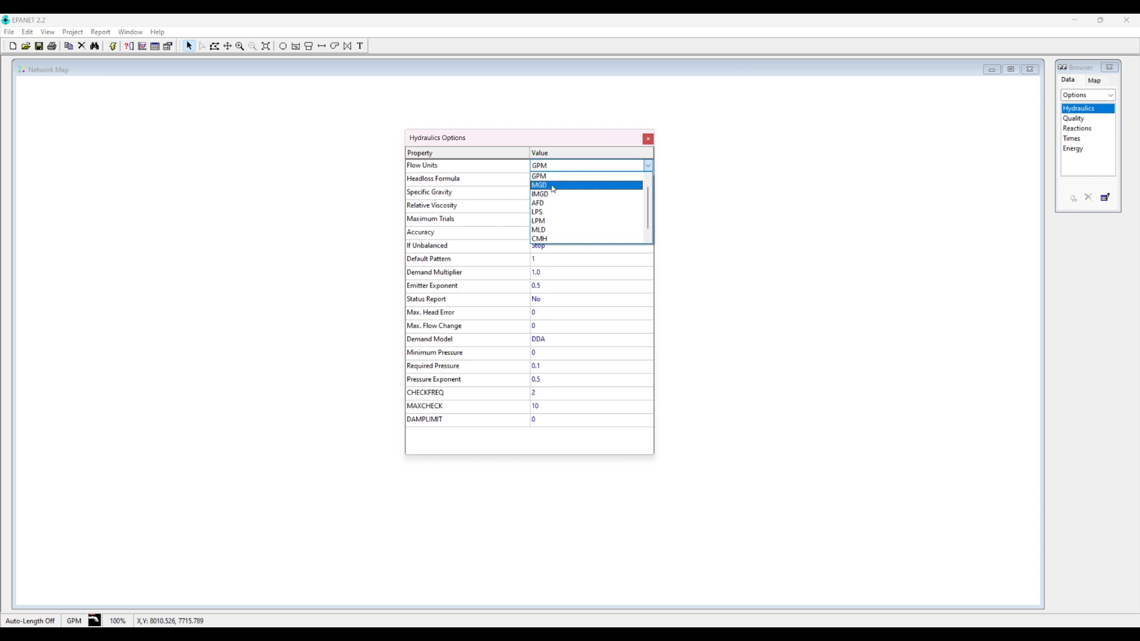
pyautogui.click(546, 220)
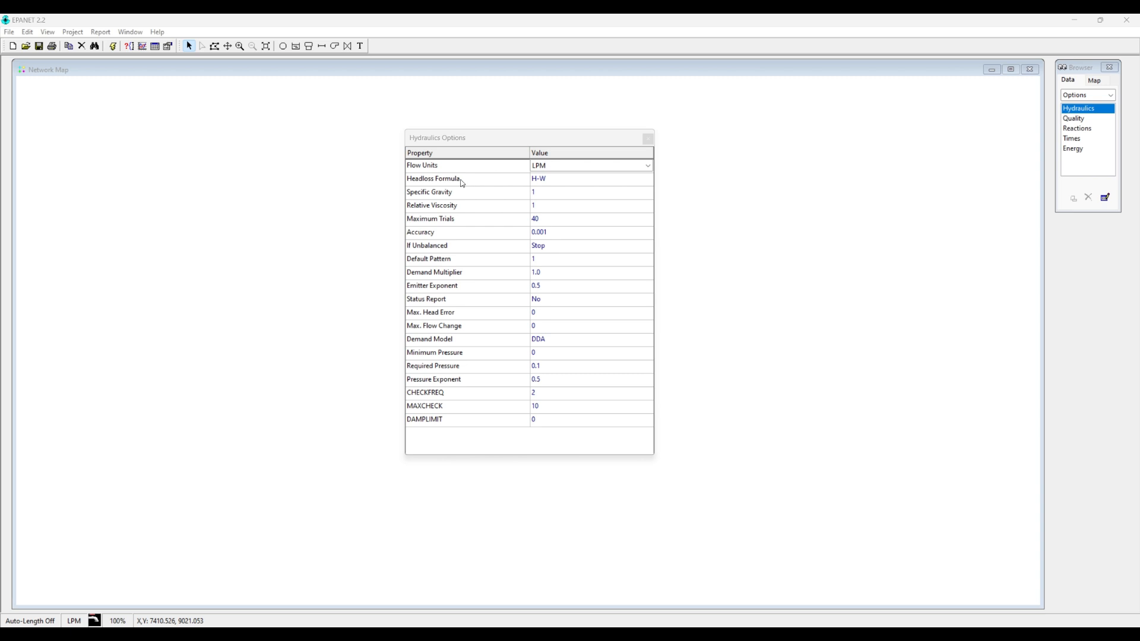
# Step: Set the Headloss Formula to D-W in the Hydraulics Options
pyautogui.click(590, 181)
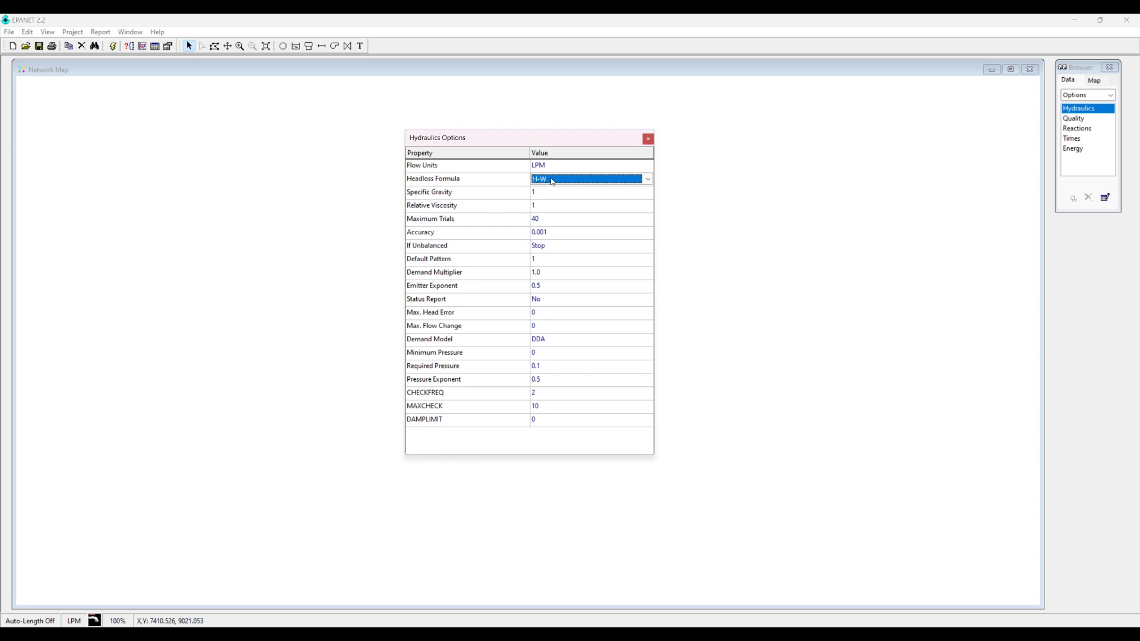
pyautogui.click(648, 179)
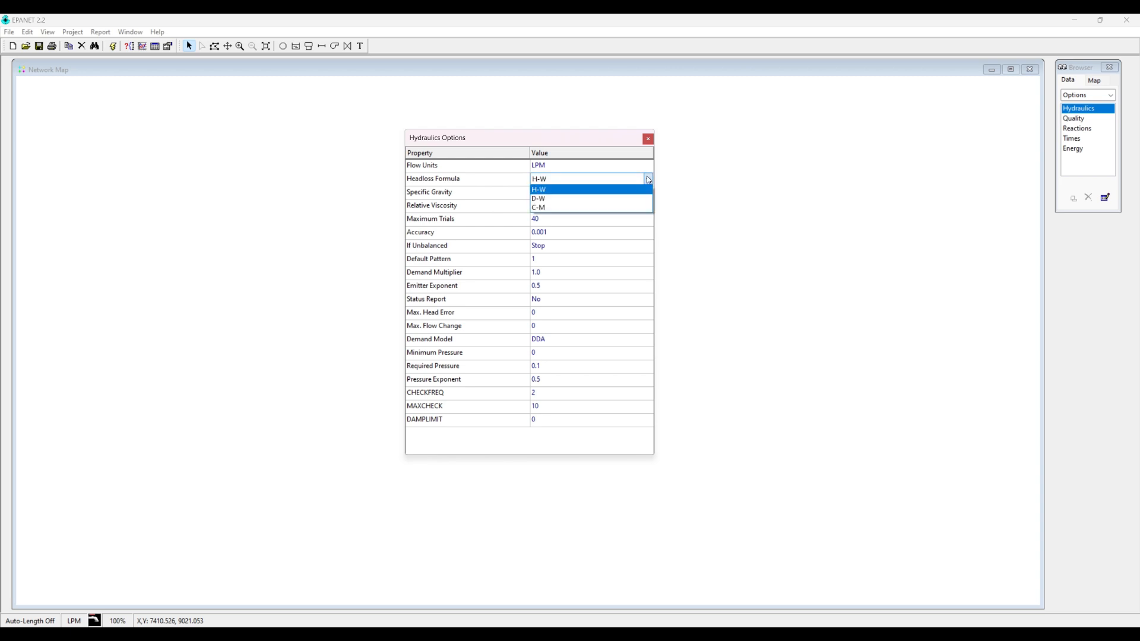
pyautogui.click(546, 199)
# Step: Switch to the homework PDF, highlight the headloss formula named in part a of the water tower problem, and return to EPANET
pyautogui.moveTo(1139, 63); pyautogui.dragTo(2, 15)
pyautogui.doubleClick(405, 34)
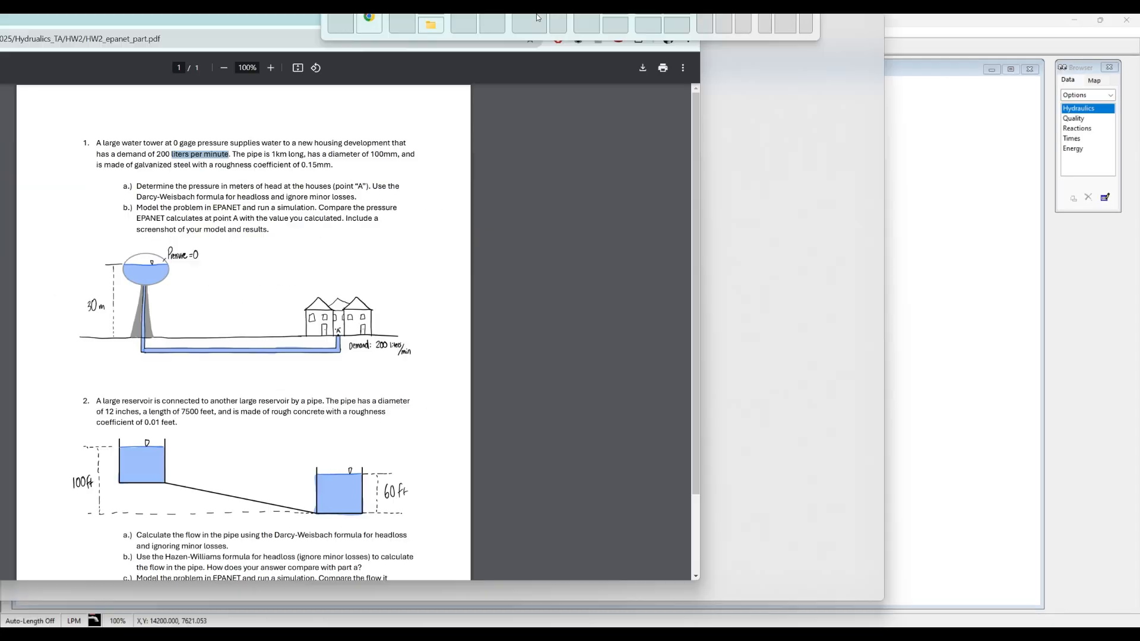
pyautogui.moveTo(459, 206); pyautogui.dragTo(516, 216)
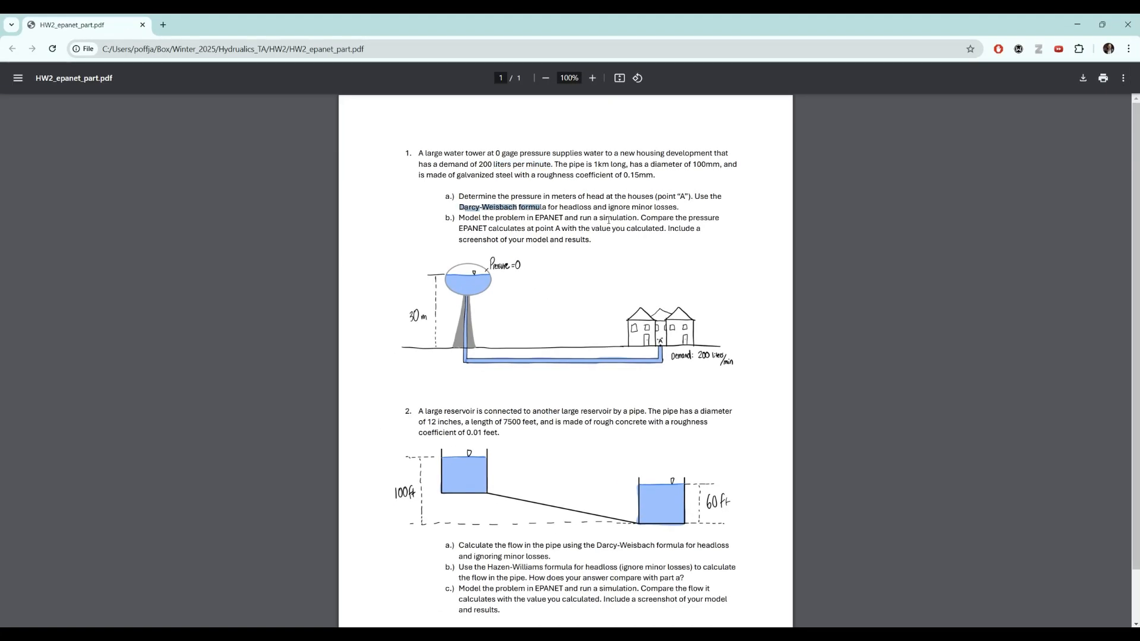
pyautogui.click(1077, 25)
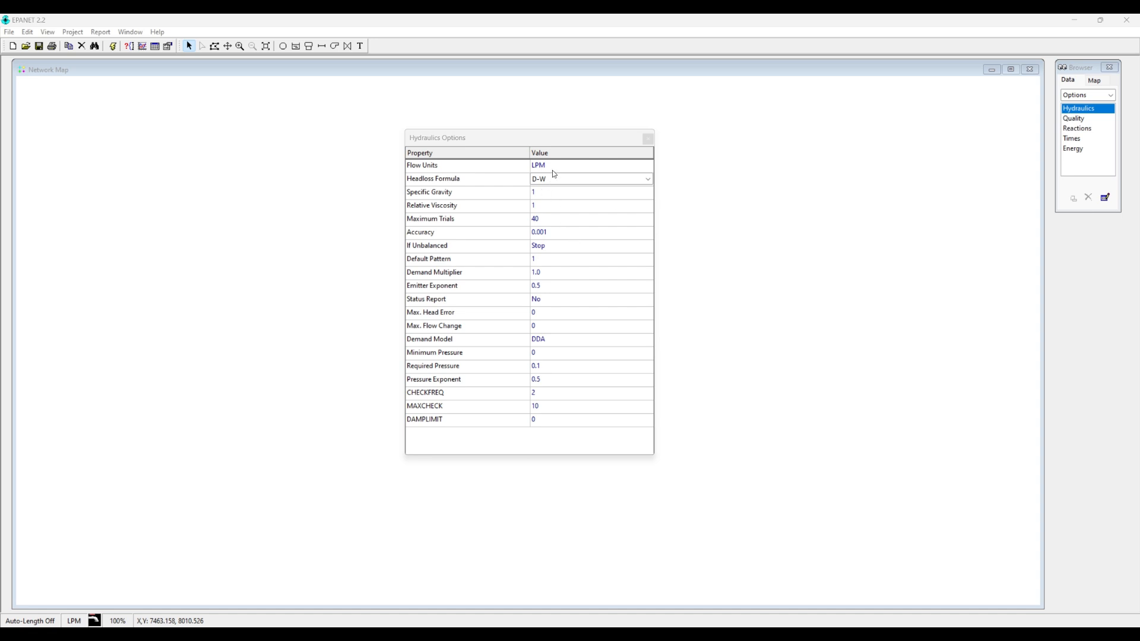
# Step: Review the Specific Gravity and Headloss Formula properties and close the Hydraulics Options
pyautogui.click(490, 195)
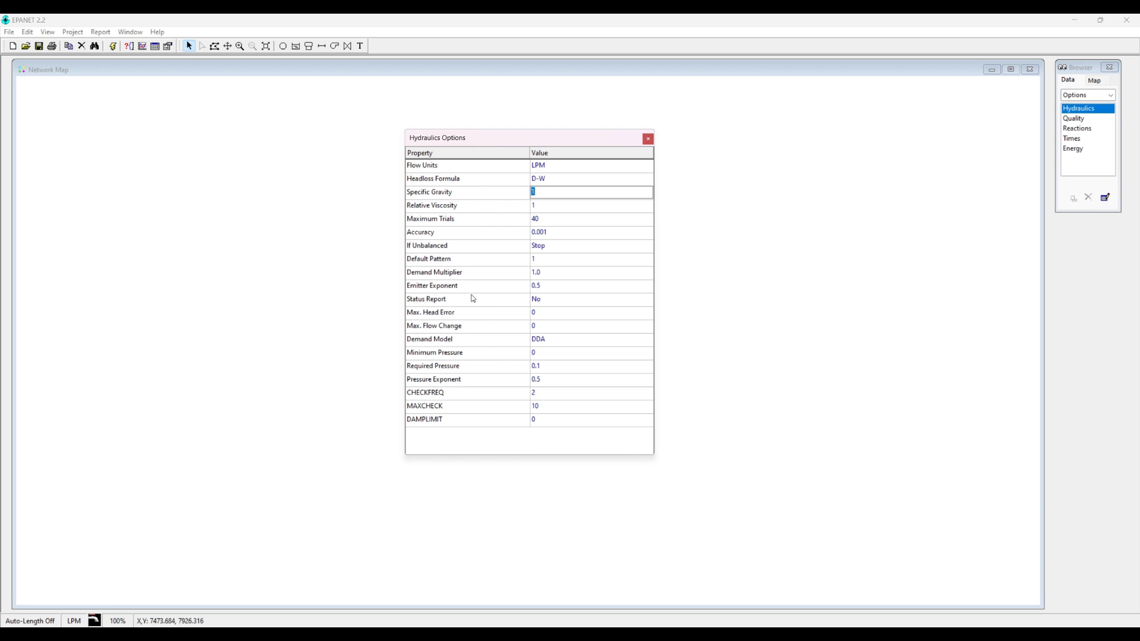
pyautogui.click(550, 180)
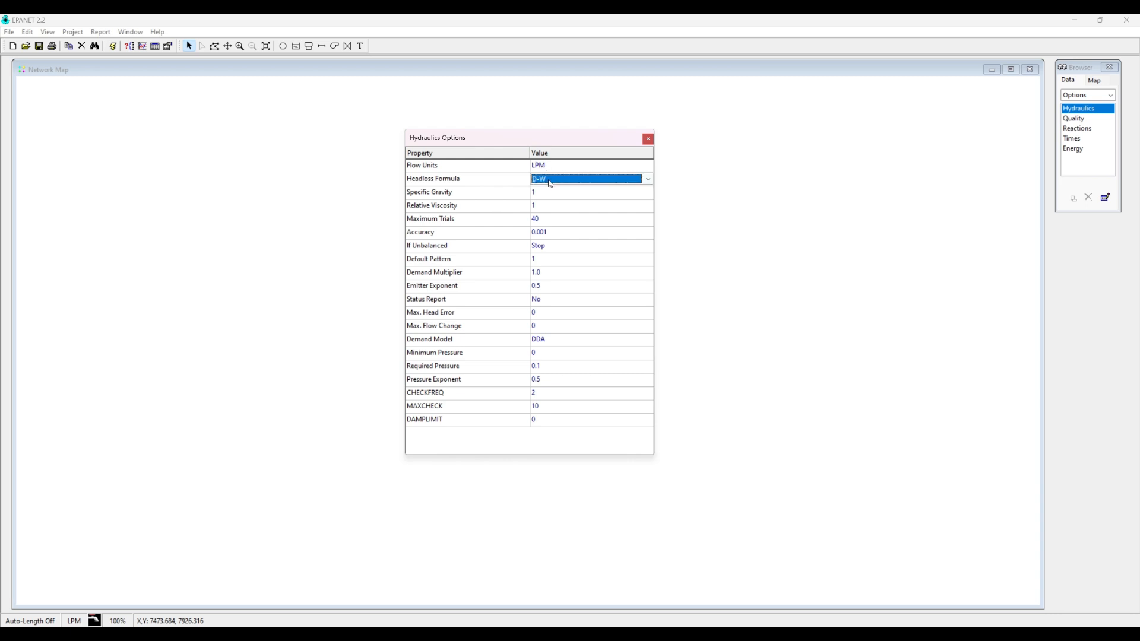
pyautogui.click(648, 140)
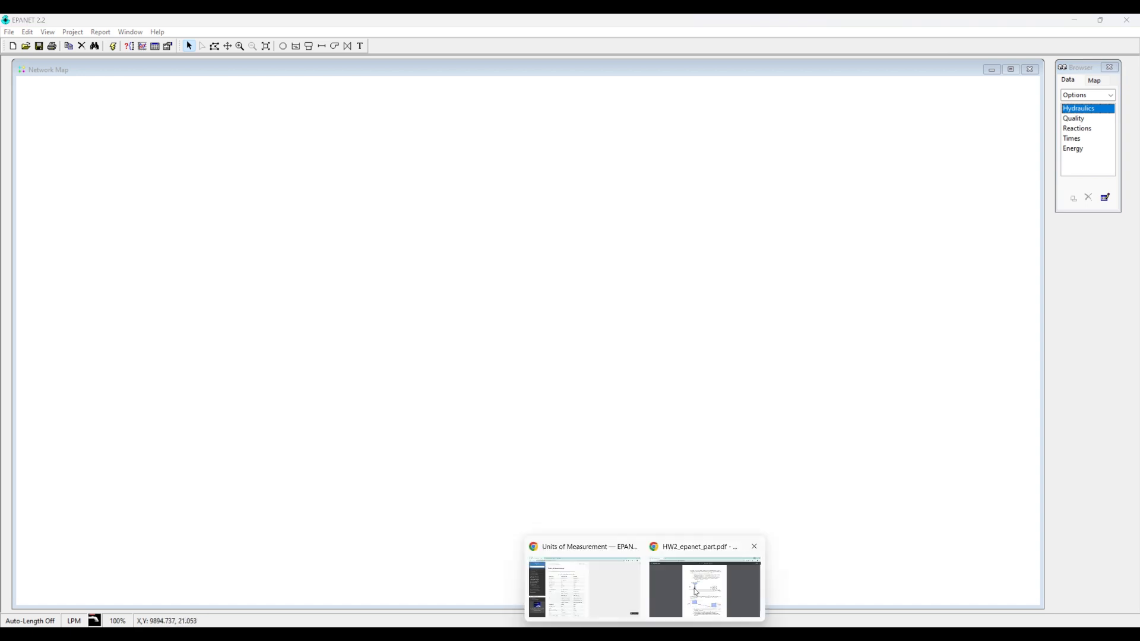
# Step: Switch to HW2_epanet_part.pdf, examine the water tower diagram, and return to EPANET
pyautogui.click(696, 588)
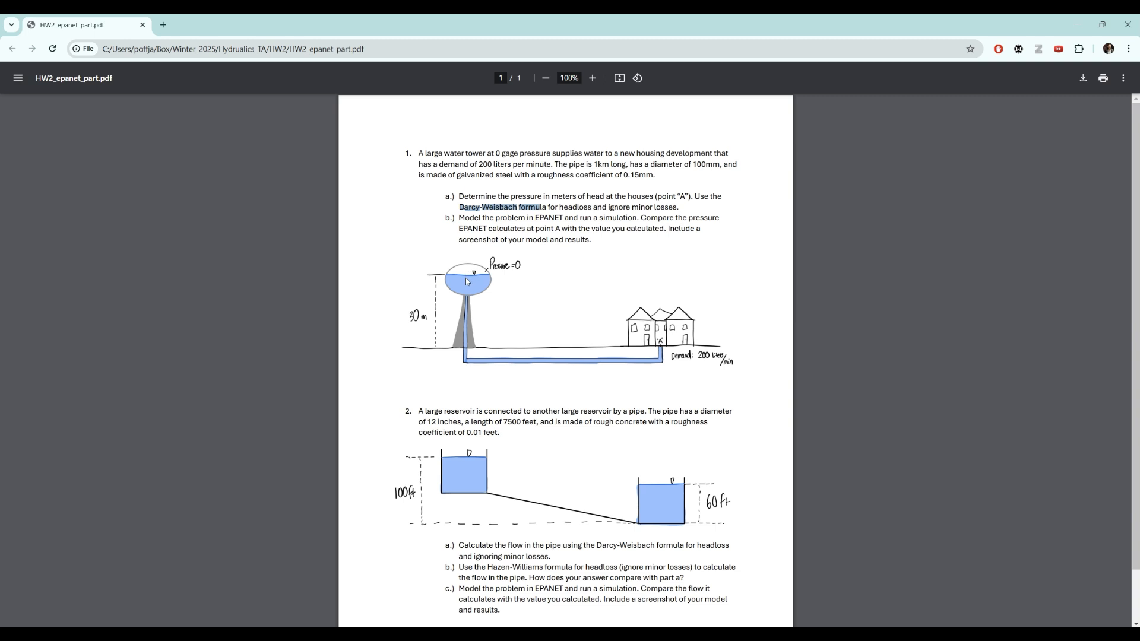
pyautogui.click(527, 218)
pyautogui.moveTo(371, 21); pyautogui.dragTo(1139, 173)
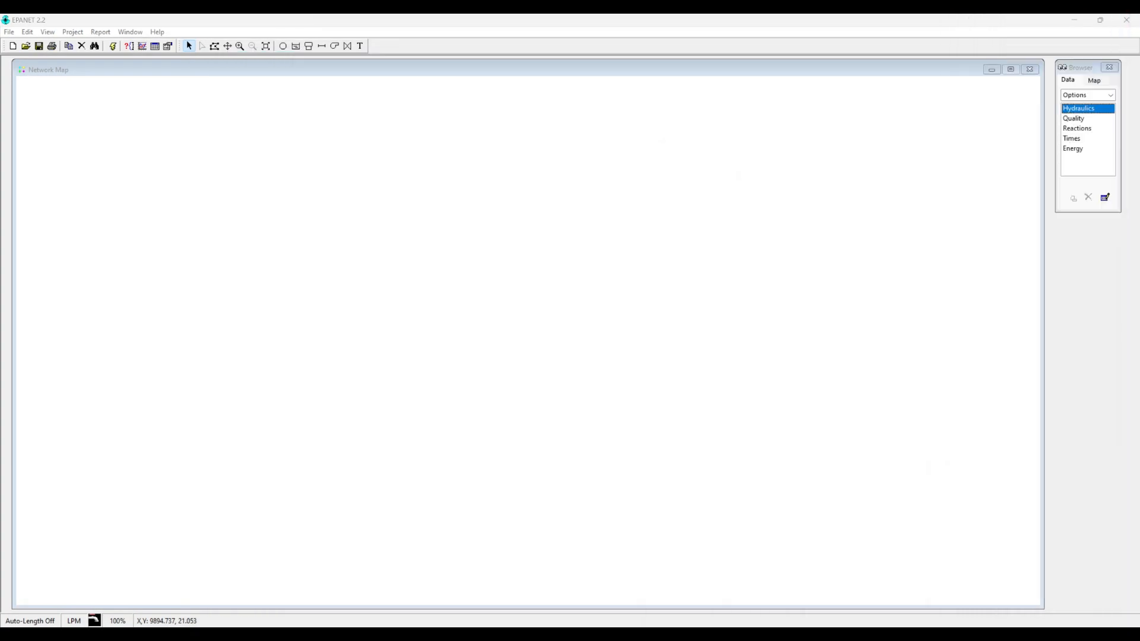
# Step: Place a reservoir in the upper-left area of the Network Map
pyautogui.click(273, 109)
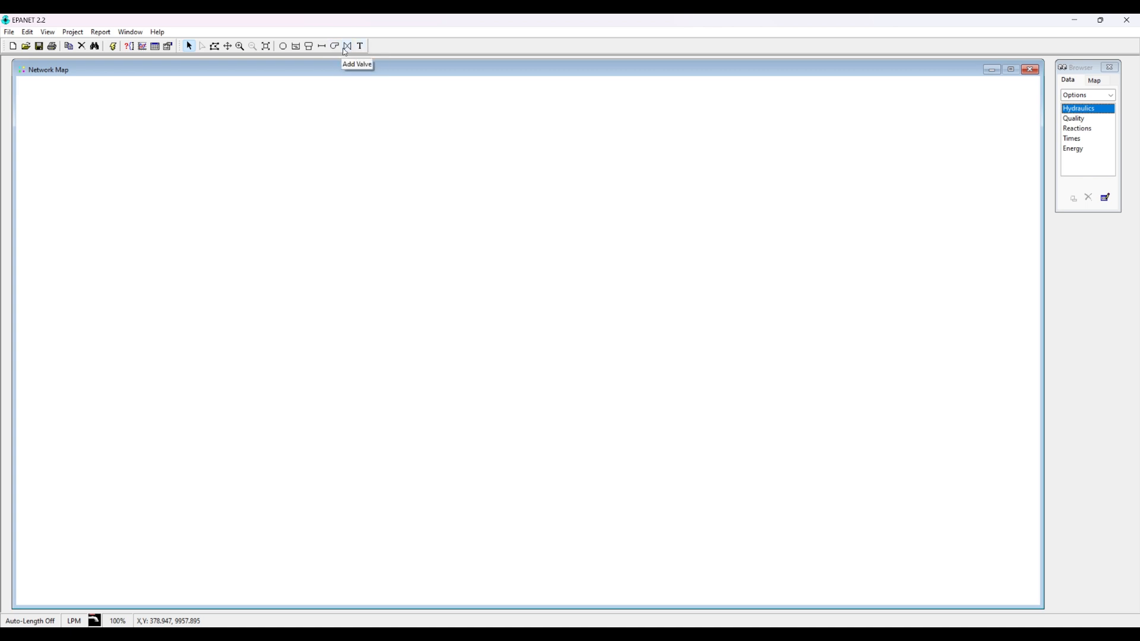
pyautogui.click(300, 48)
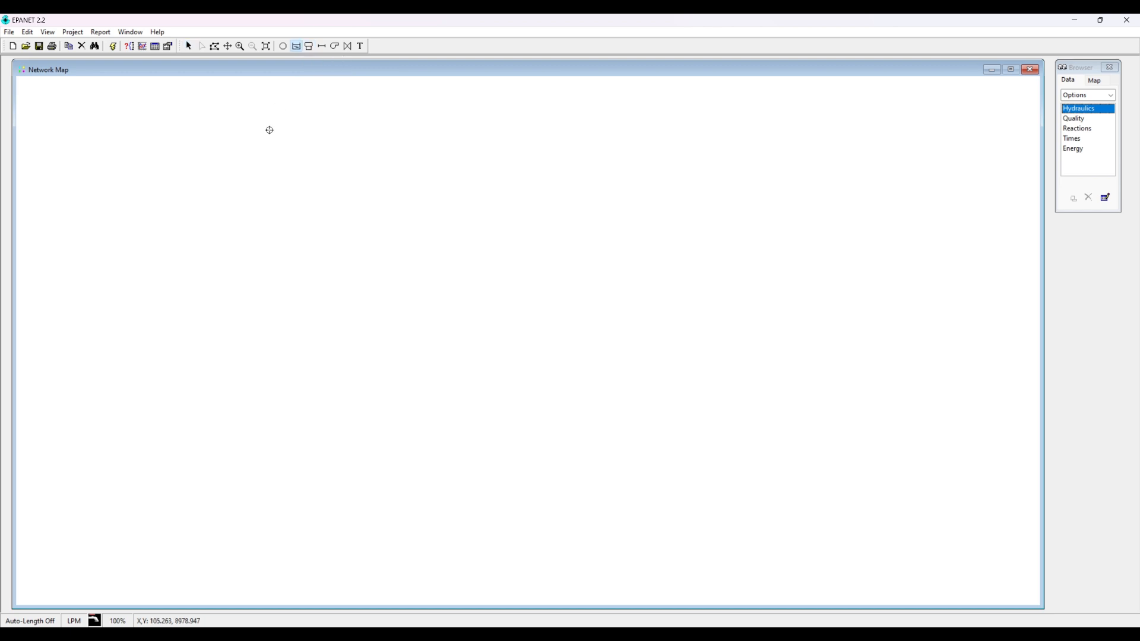
pyautogui.click(259, 169)
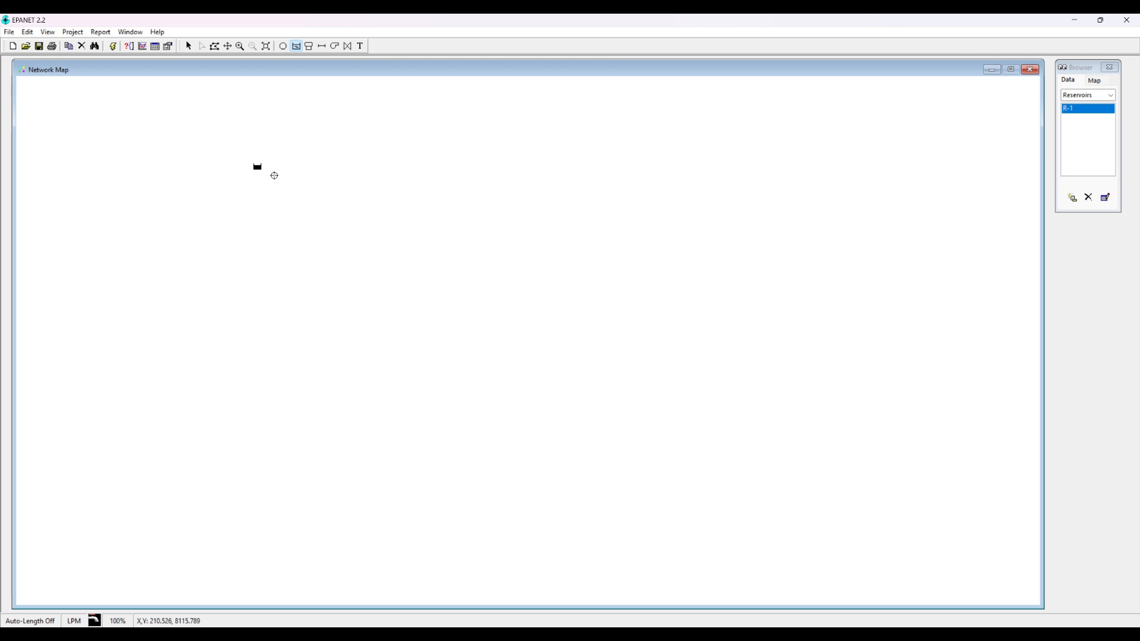
# Step: Add a second reservoir beside the first one, move it farther to the right, and look at its available actions
pyautogui.click(275, 175)
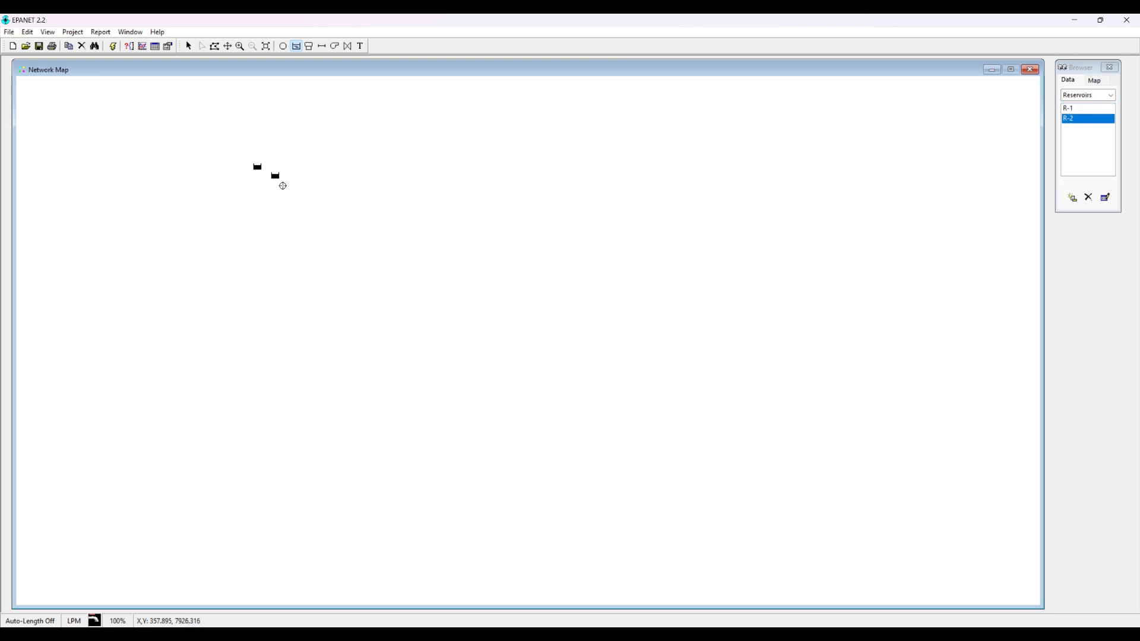
pyautogui.click(189, 47)
pyautogui.moveTo(276, 180); pyautogui.dragTo(324, 187)
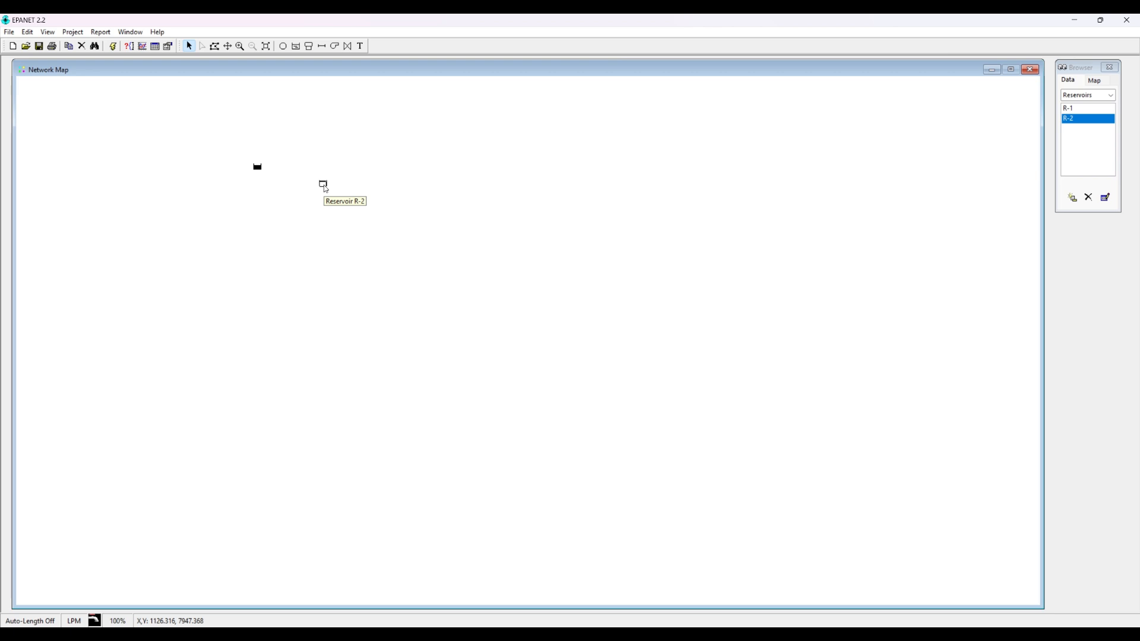
pyautogui.rightClick(326, 189)
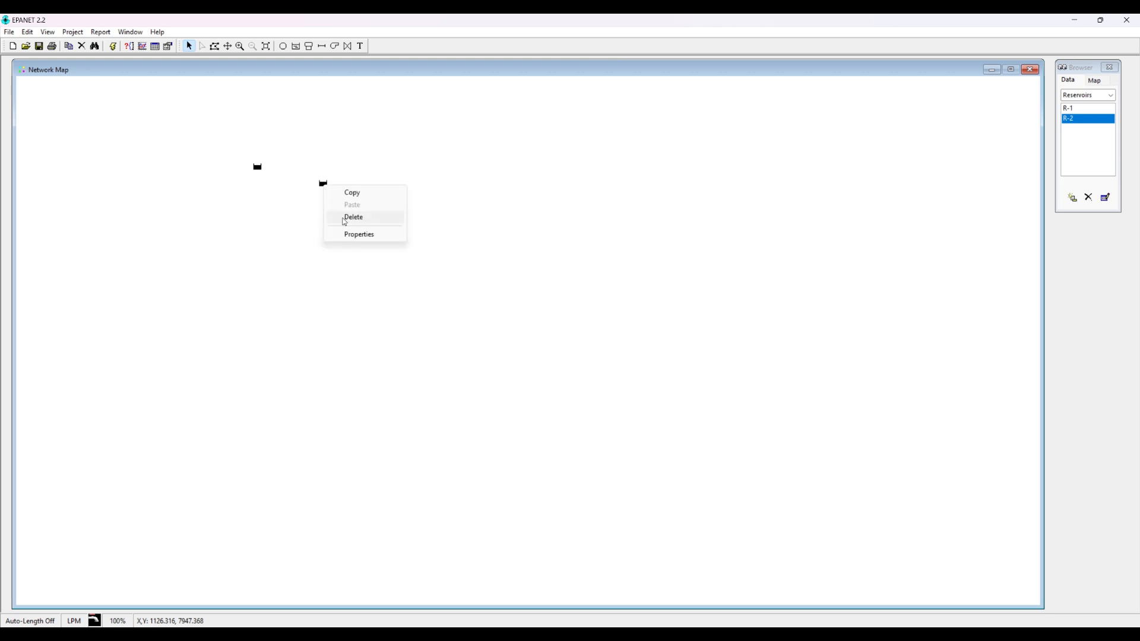
pyautogui.click(341, 178)
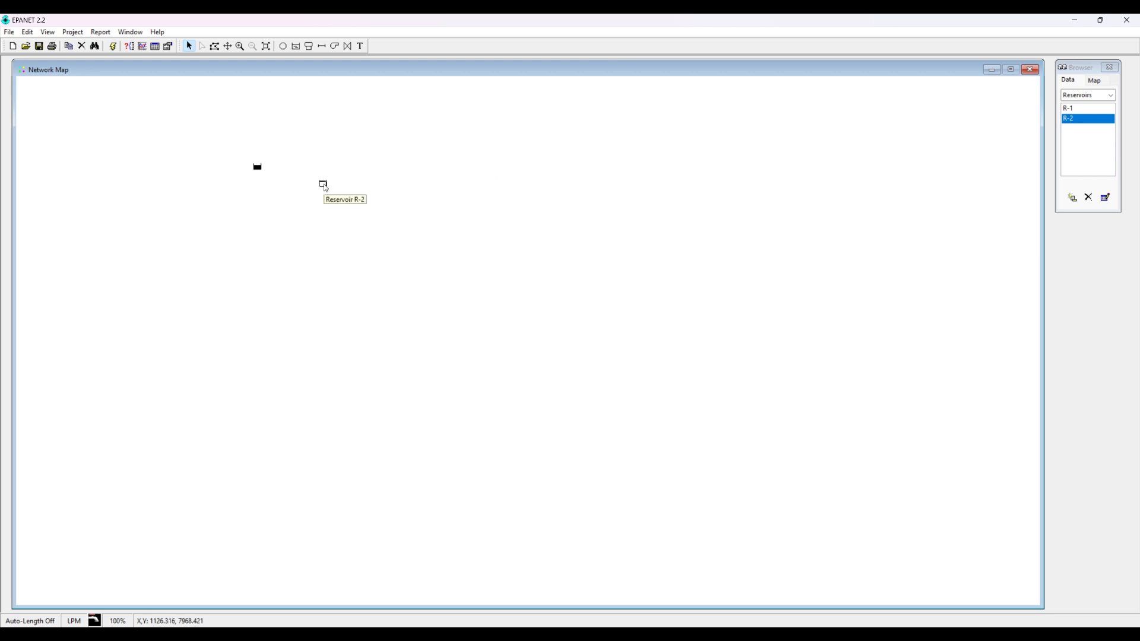
# Step: List the Reservoirs in the Browser, compare R-1 and R-2, and inspect R-2's properties
pyautogui.click(1079, 81)
pyautogui.click(1082, 96)
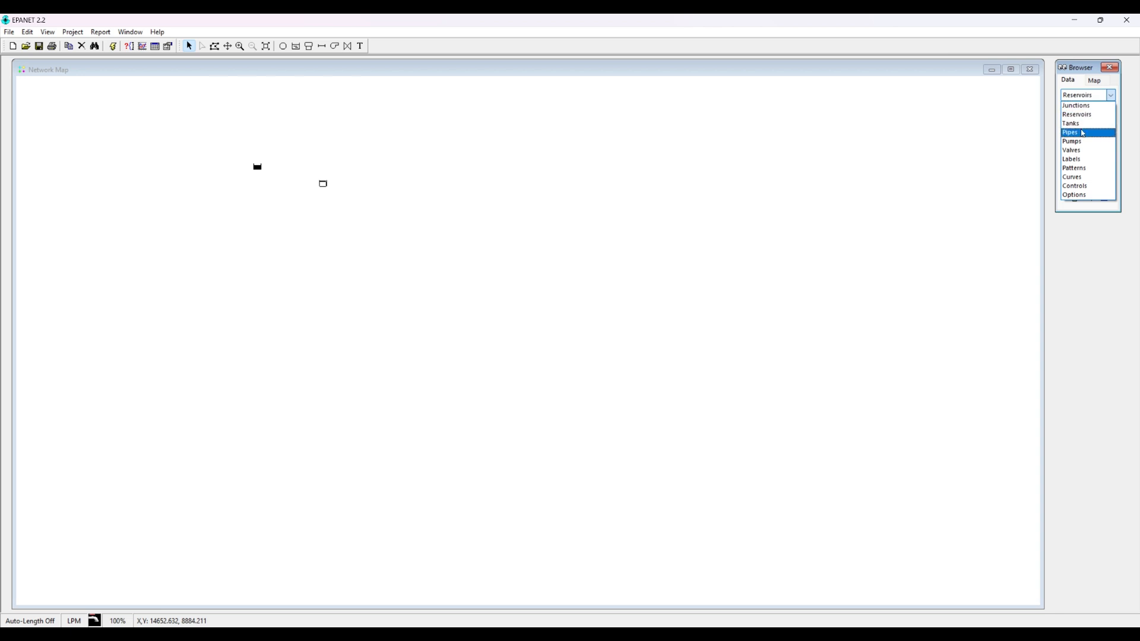
pyautogui.click(1079, 115)
pyautogui.click(1078, 120)
pyautogui.click(1075, 111)
pyautogui.click(1076, 120)
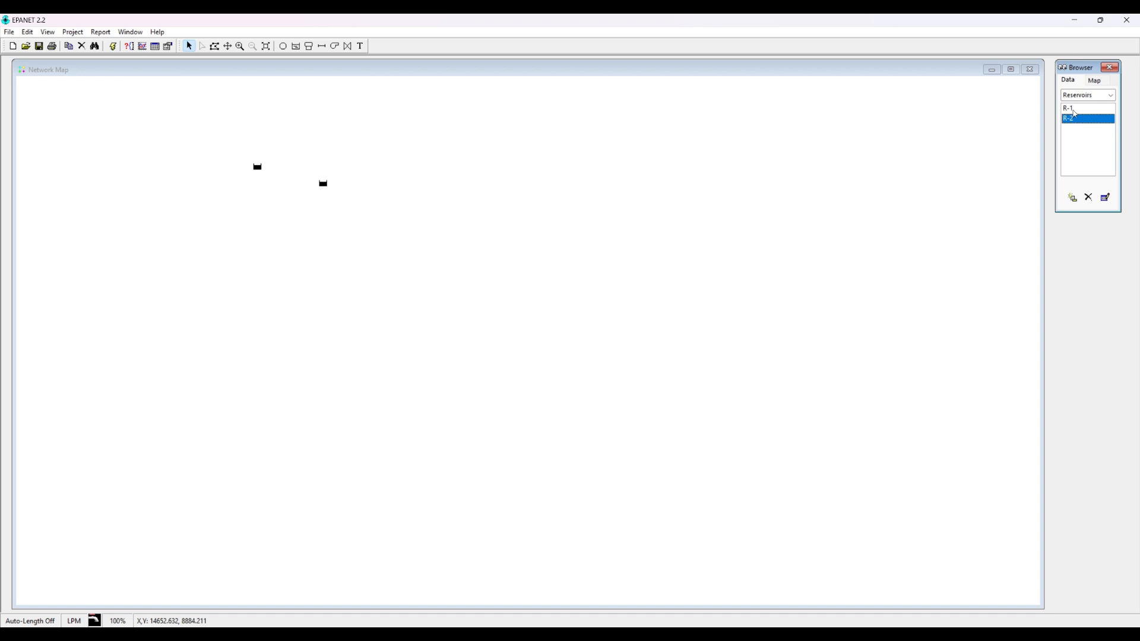
pyautogui.doubleClick(1075, 120)
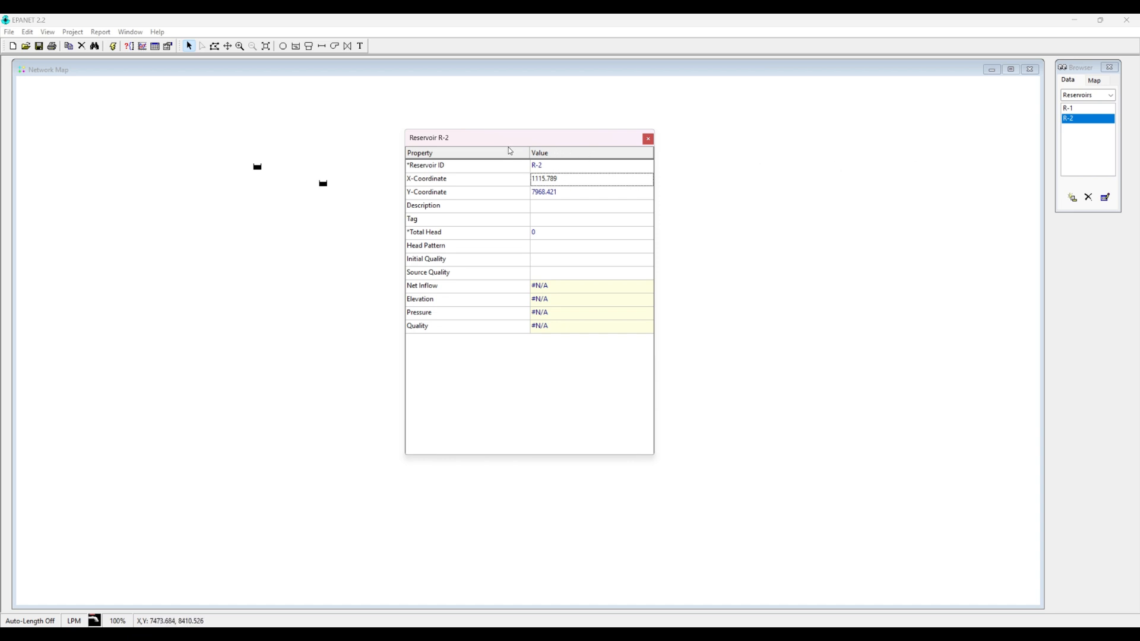
pyautogui.click(649, 140)
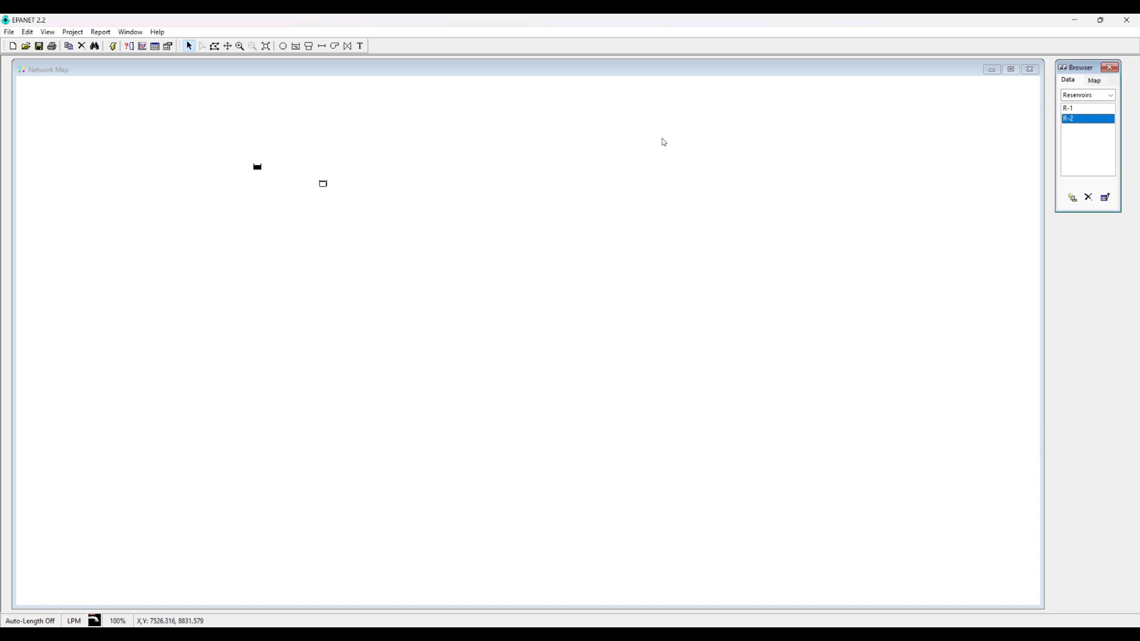
pyautogui.click(1069, 109)
pyautogui.click(1074, 119)
# Step: Open the project's Defaults and move their window higher over the Network Map
pyautogui.click(99, 32)
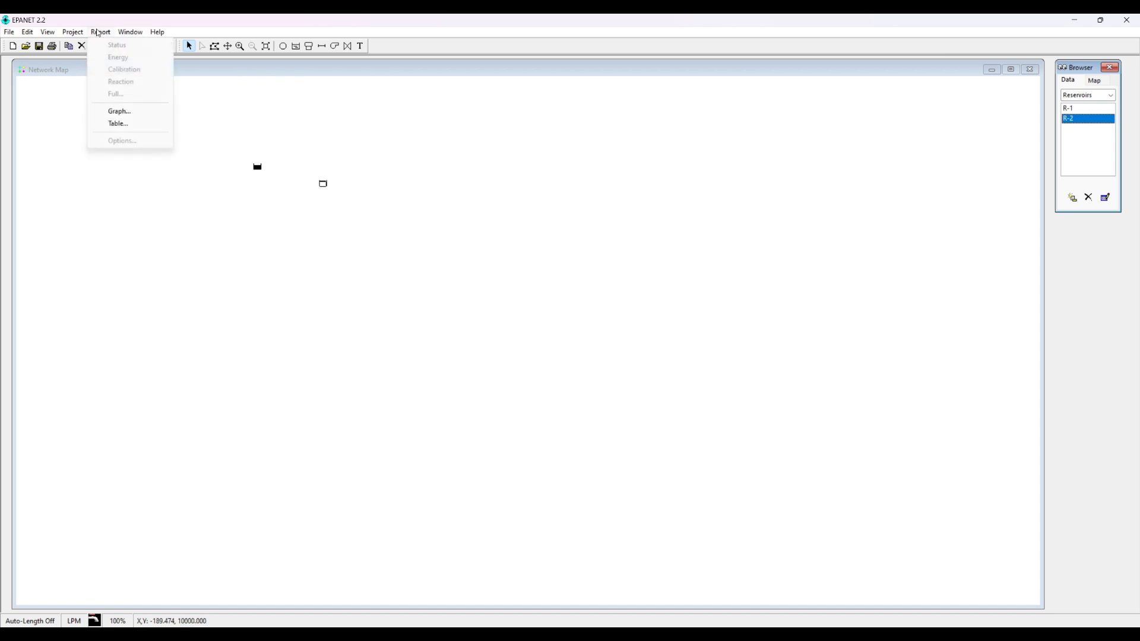
pyautogui.click(146, 24)
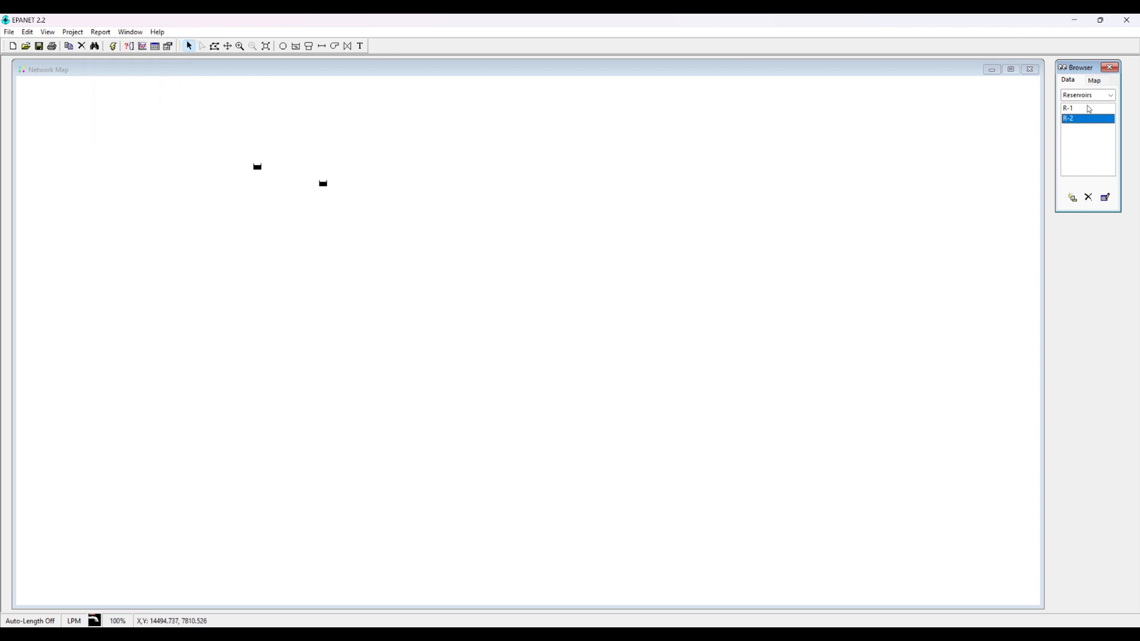
pyautogui.click(98, 32)
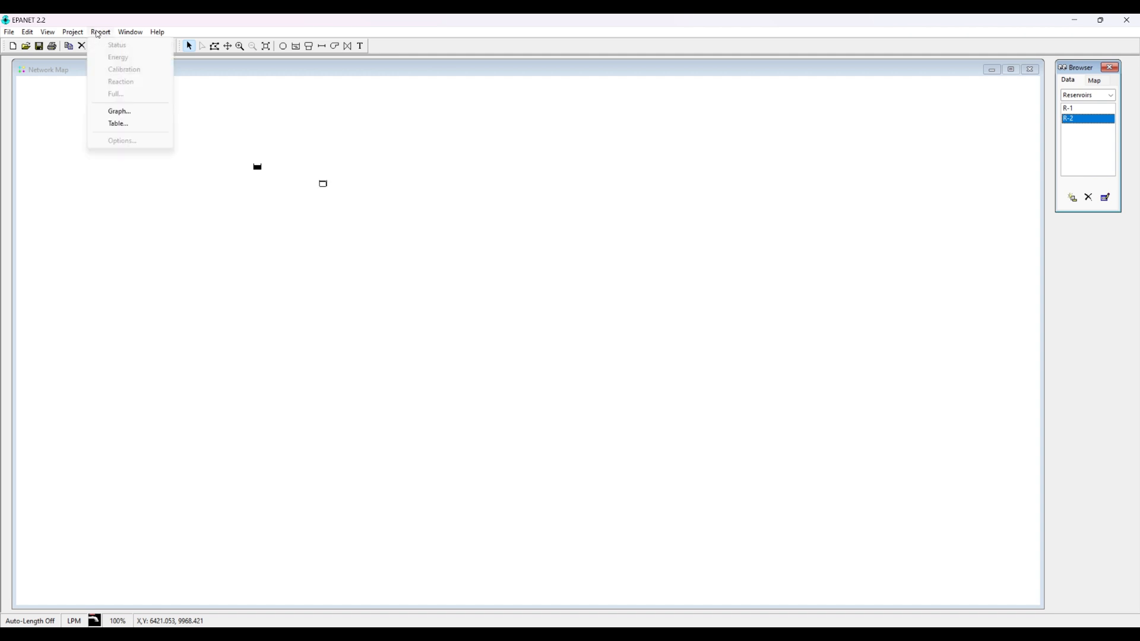
pyautogui.moveTo(116, 35)
pyautogui.moveTo(73, 33)
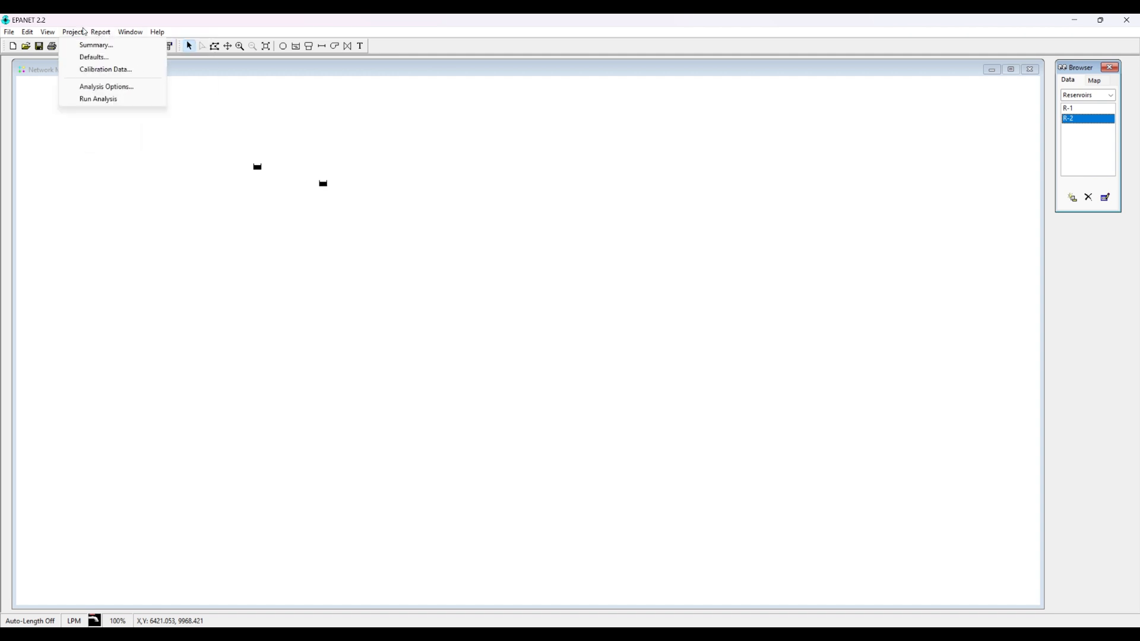
pyautogui.click(96, 58)
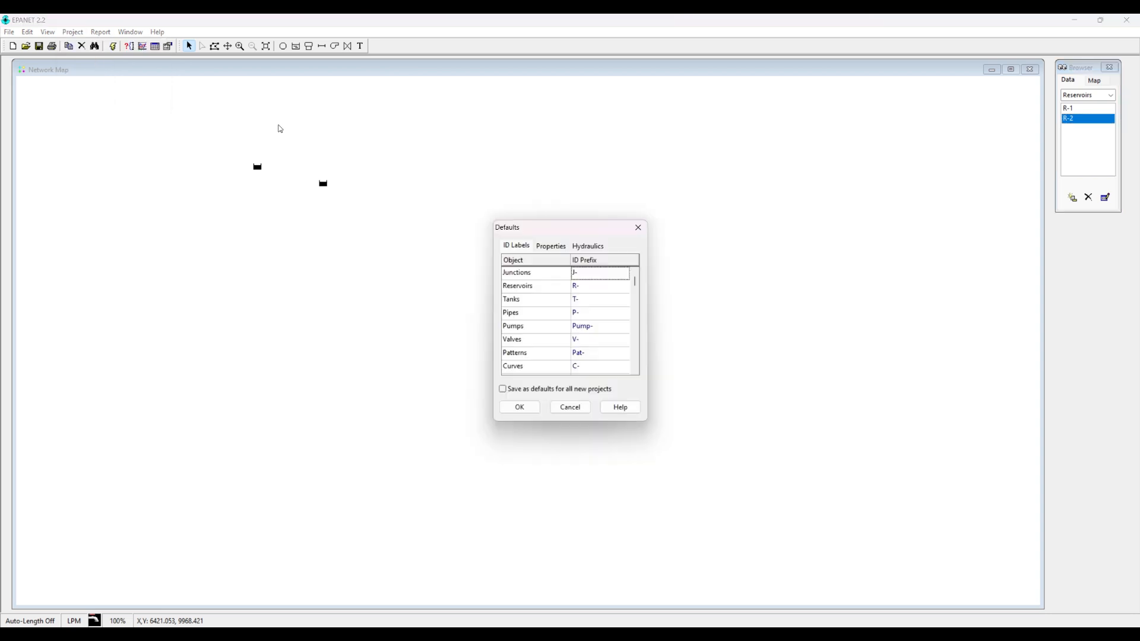
pyautogui.moveTo(545, 230); pyautogui.dragTo(530, 148)
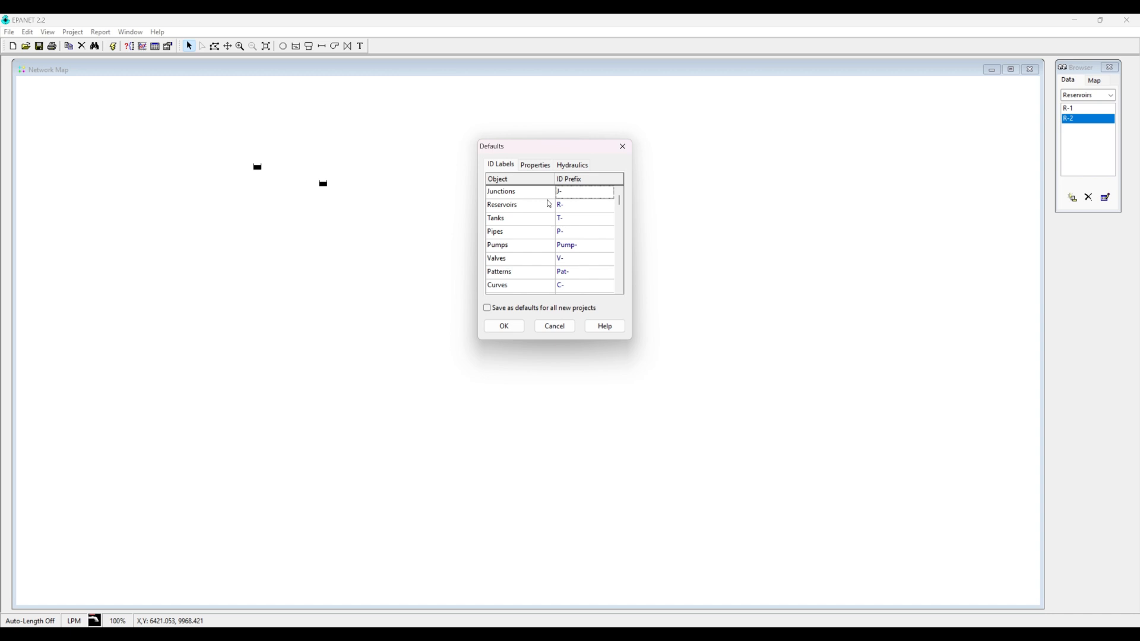
# Step: Look through the default ID prefixes for tanks, reservoirs and other objects, and close the Defaults without editing them
pyautogui.click(573, 218)
pyautogui.press('Down')
pyautogui.press('Down')
pyautogui.press('Down')
pyautogui.click(582, 205)
pyautogui.click(518, 327)
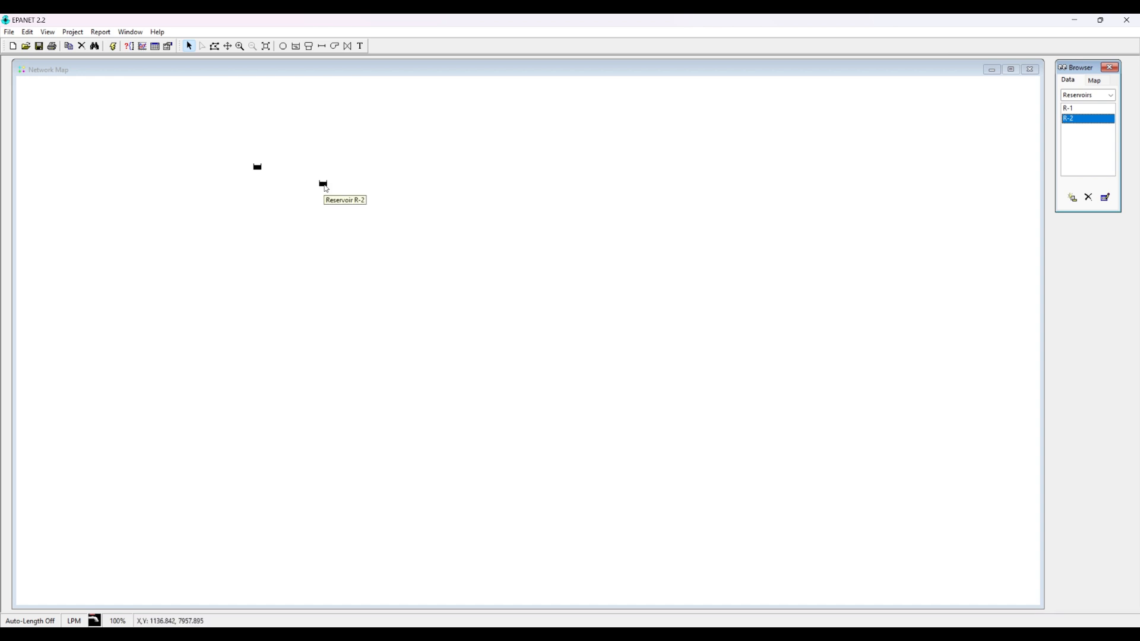
# Step: Nudge reservoir R-2 slightly upward, and delete it from the Network Map
pyautogui.moveTo(326, 188); pyautogui.dragTo(325, 182)
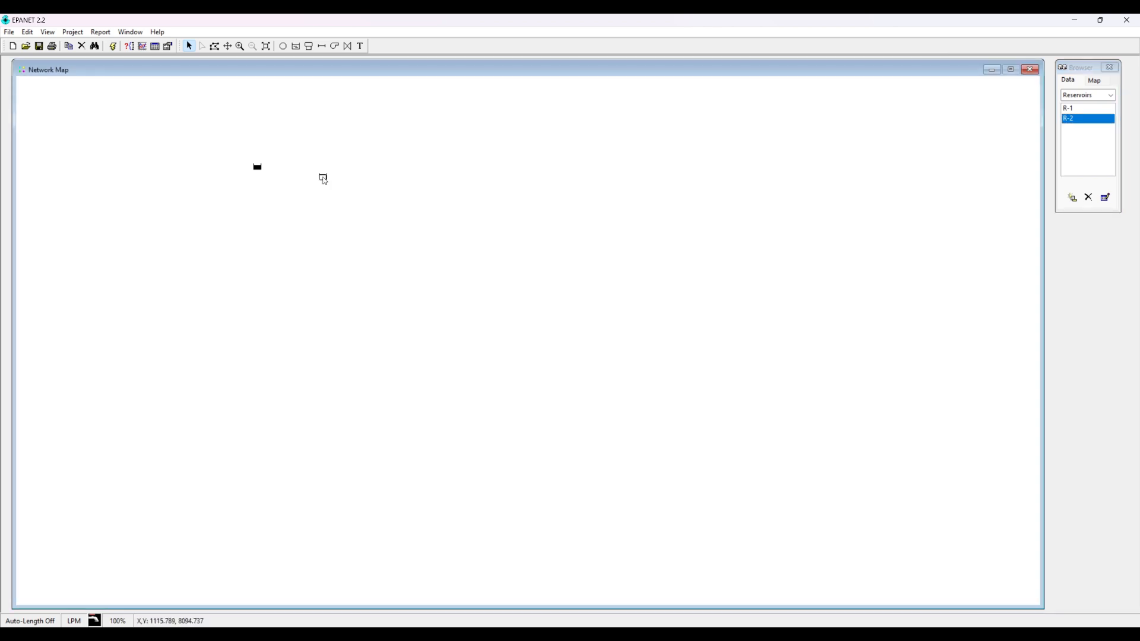
pyautogui.rightClick(323, 177)
pyautogui.click(352, 206)
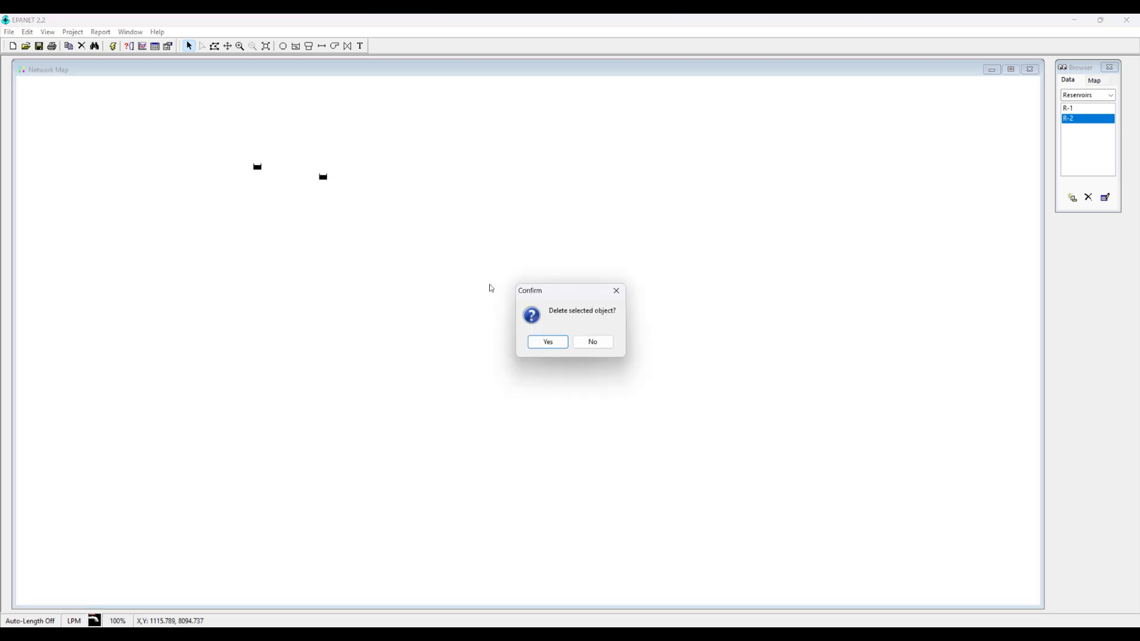
pyautogui.click(530, 338)
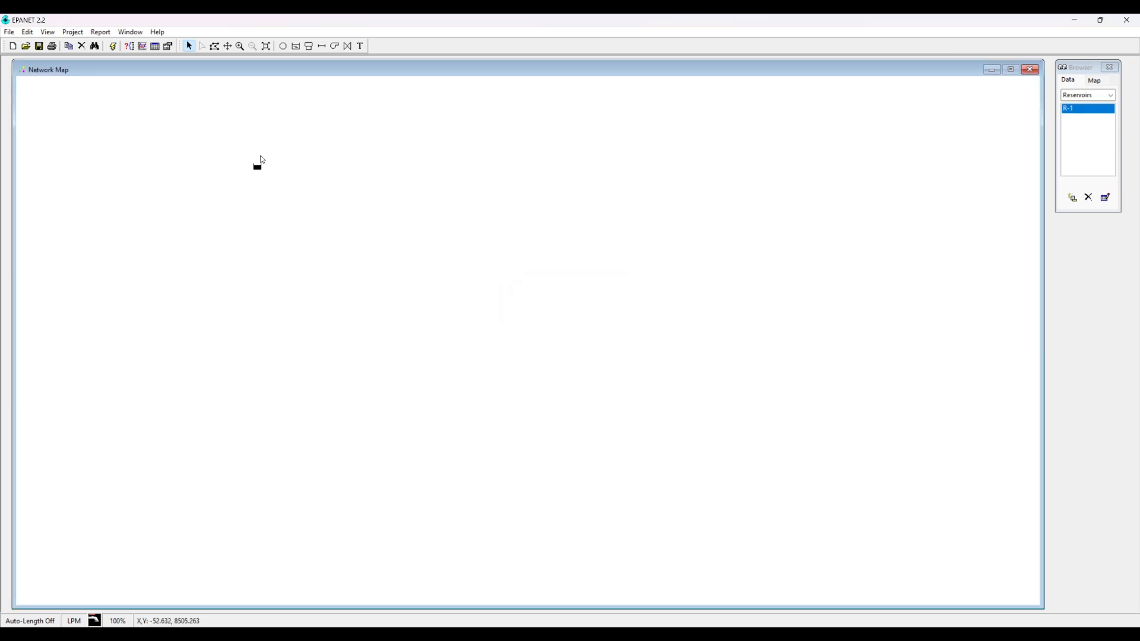
# Step: Add a tank to the Network Map just below reservoir R-1
pyautogui.click(309, 46)
pyautogui.click(251, 190)
pyautogui.click(188, 46)
# Step: Nudge reservoir R-1 slightly up and to the left on the map, and set its Total Head to 100
pyautogui.click(261, 169)
pyautogui.moveTo(261, 169); pyautogui.dragTo(253, 162)
pyautogui.doubleClick(253, 162)
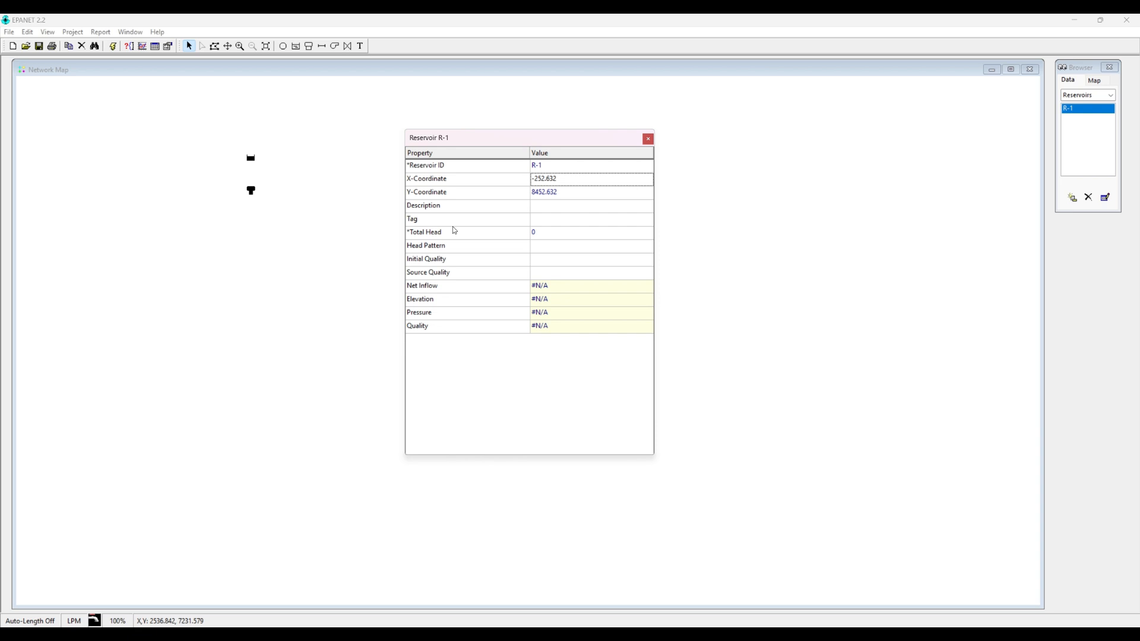
pyautogui.click(548, 233)
pyautogui.write('100')
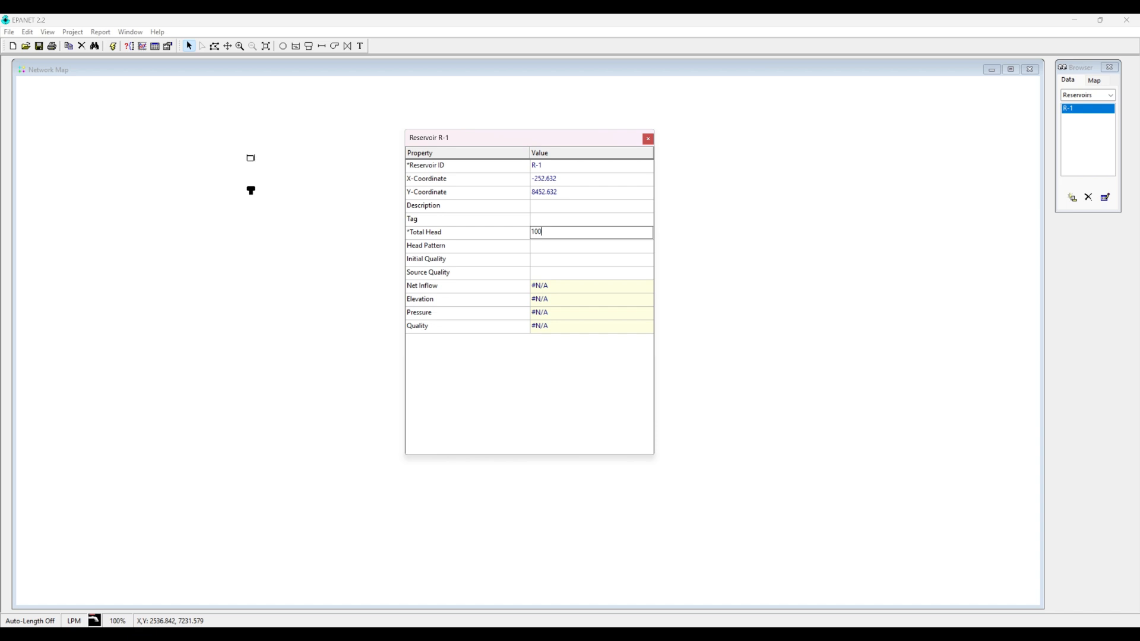
pyautogui.press('Return')
pyautogui.click(648, 138)
# Step: Examine tank T-1's elevation, initial, minimum and maximum levels, and diameter in its properties
pyautogui.click(251, 190)
pyautogui.doubleClick(252, 191)
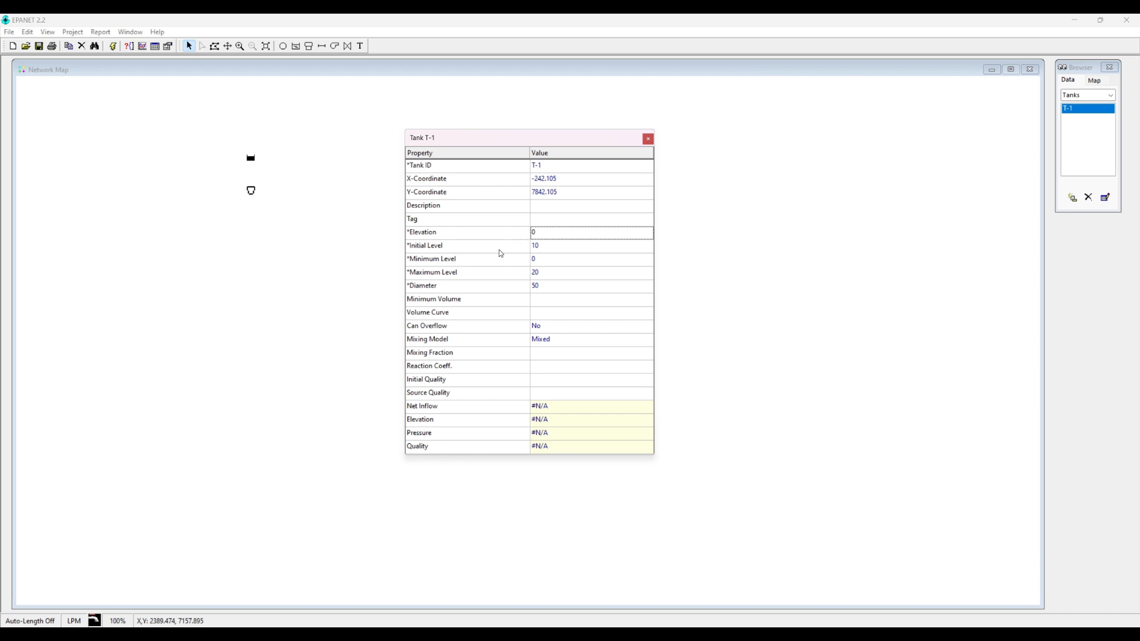
pyautogui.click(550, 231)
pyautogui.click(546, 248)
pyautogui.click(542, 261)
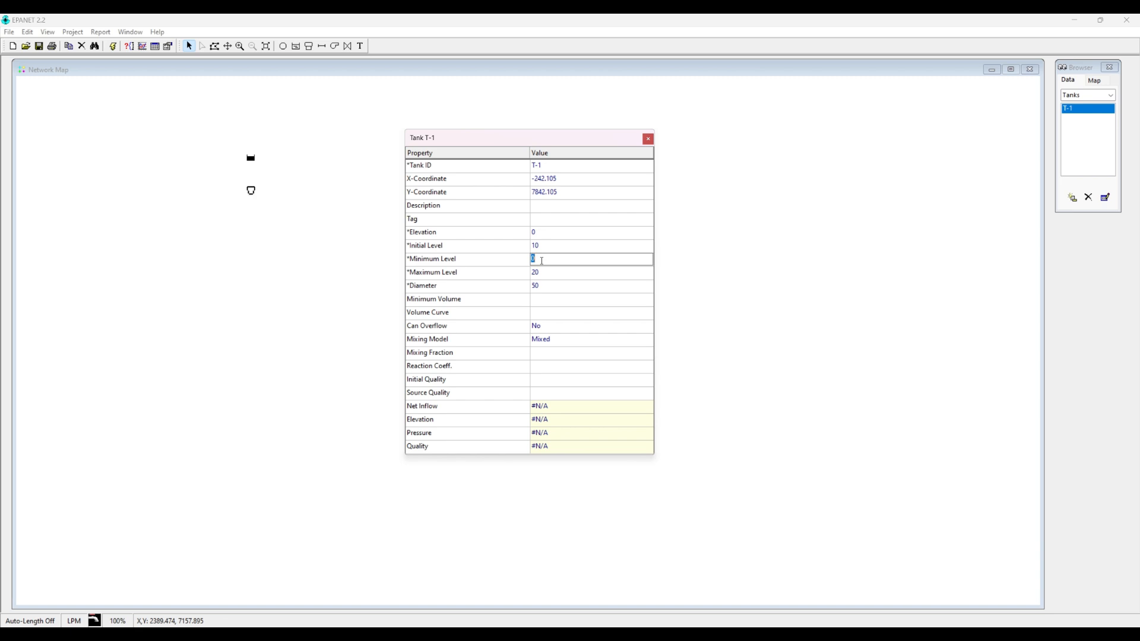
pyautogui.click(544, 271)
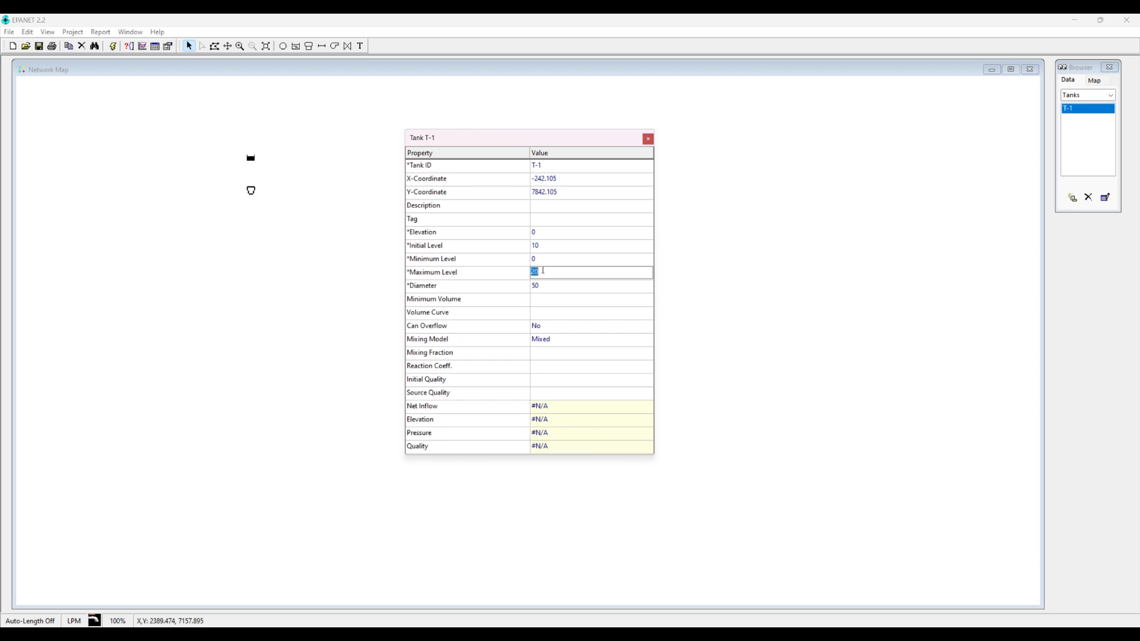
pyautogui.click(547, 287)
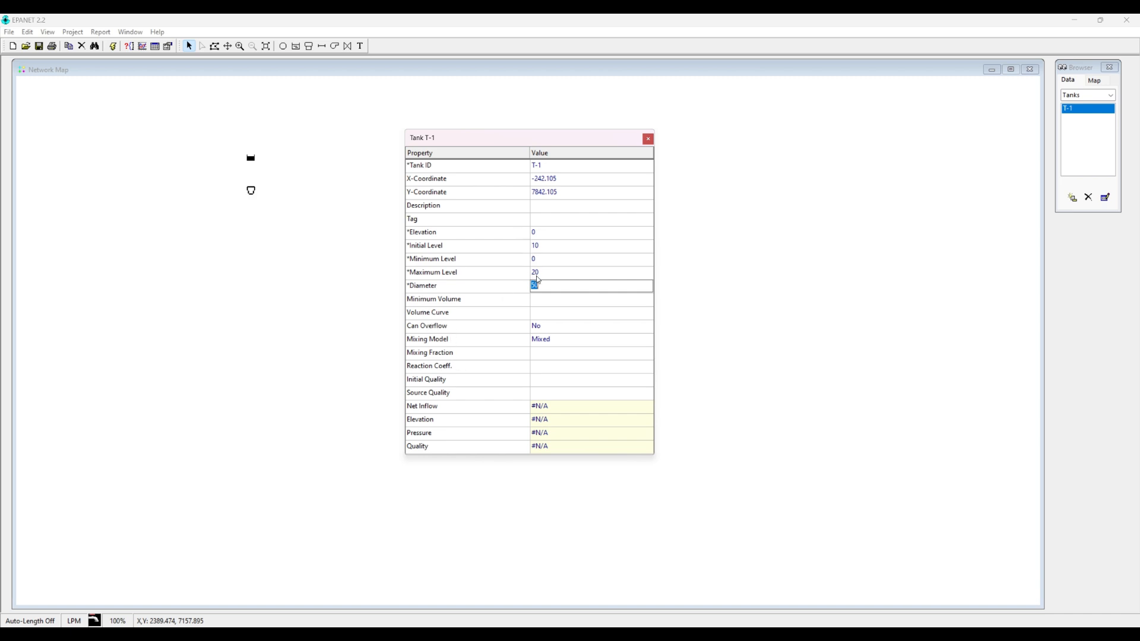
pyautogui.click(647, 140)
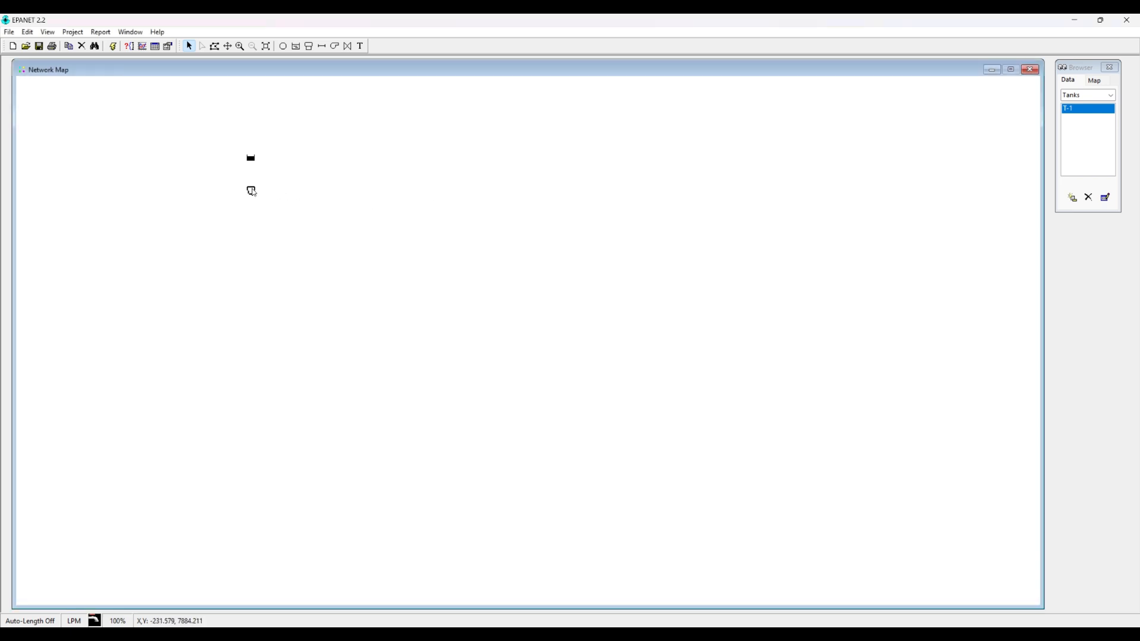
# Step: Delete tank T-1 from the Network Map, and move reservoir R-1 slightly down and to the right
pyautogui.press('Delete')
pyautogui.press('Return')
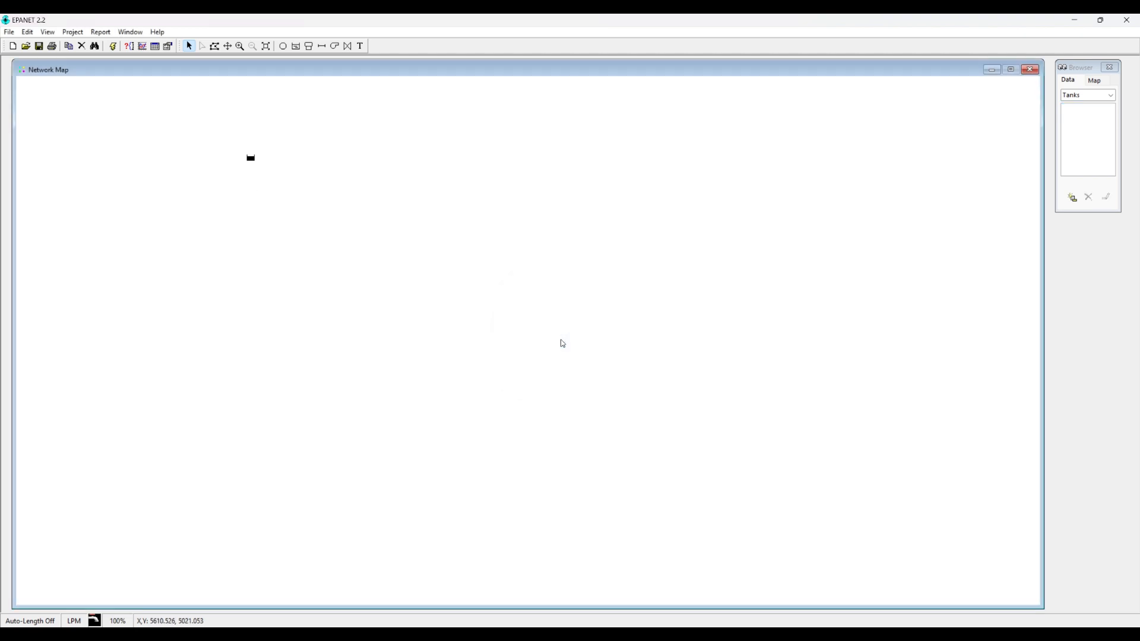
pyautogui.click(250, 158)
pyautogui.moveTo(250, 158); pyautogui.dragTo(253, 172)
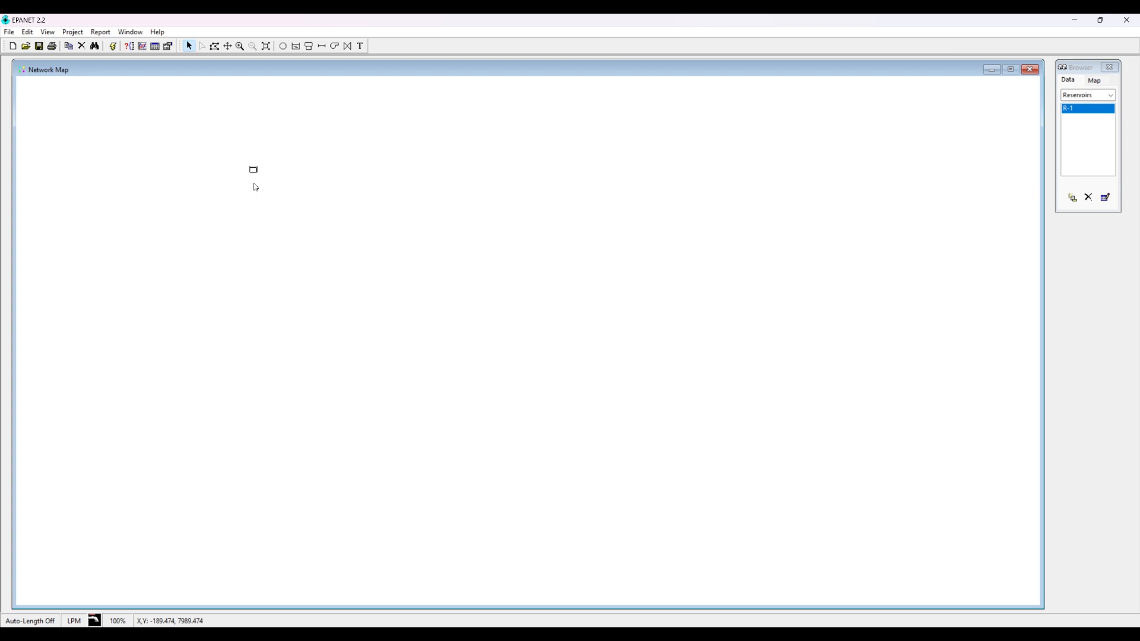
pyautogui.moveTo(254, 171); pyautogui.dragTo(275, 169)
# Step: Add a junction to the right of reservoir R-1, and connect the reservoir to it with a straight pipe
pyautogui.click(284, 47)
pyautogui.click(384, 174)
pyautogui.click(324, 51)
pyautogui.click(276, 169)
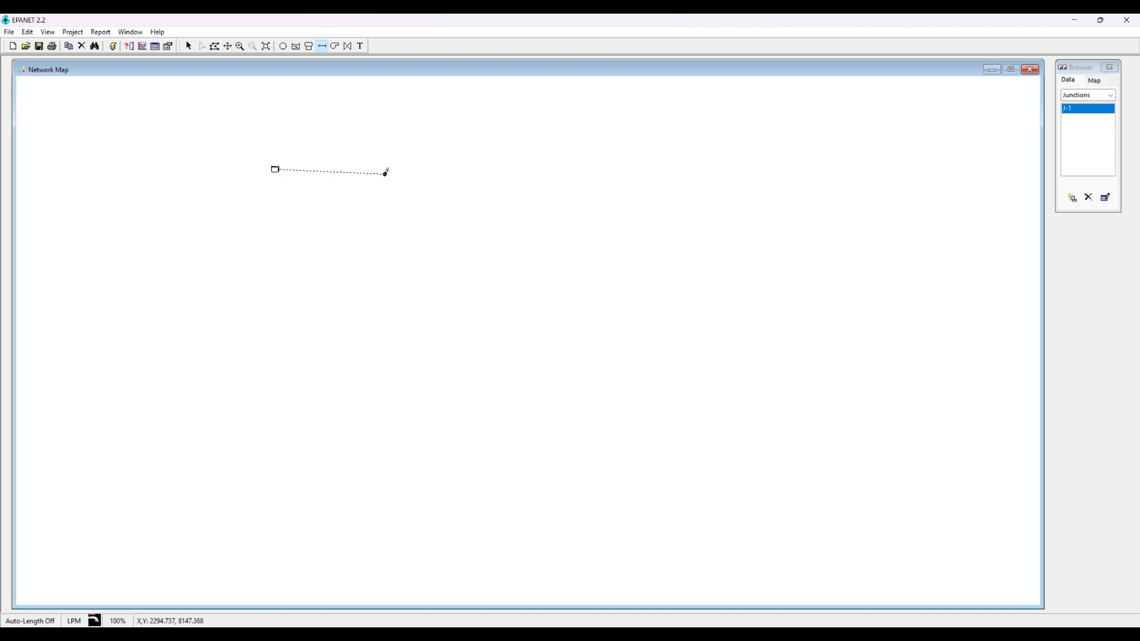
pyautogui.click(384, 174)
pyautogui.click(386, 175)
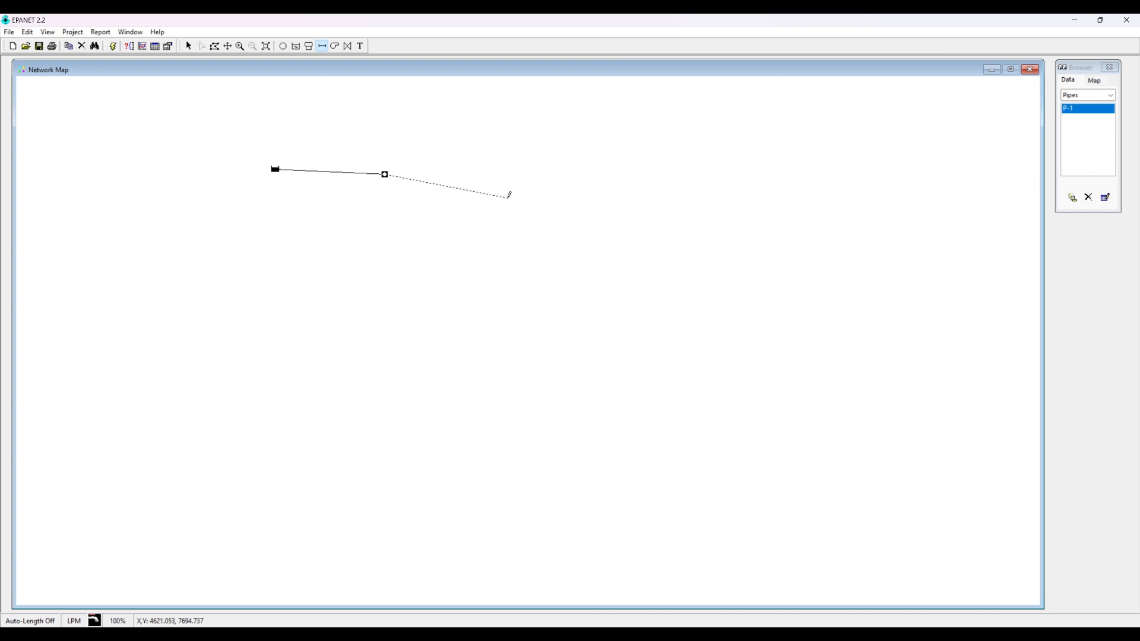
pyautogui.click(508, 198)
pyautogui.click(428, 266)
pyautogui.click(575, 223)
pyautogui.click(544, 161)
pyautogui.click(385, 174)
pyautogui.click(189, 46)
# Step: Select the reservoir and the junction in turn, and review the water tower problem in the homework PDF in the browser
pyautogui.click(275, 170)
pyautogui.click(386, 176)
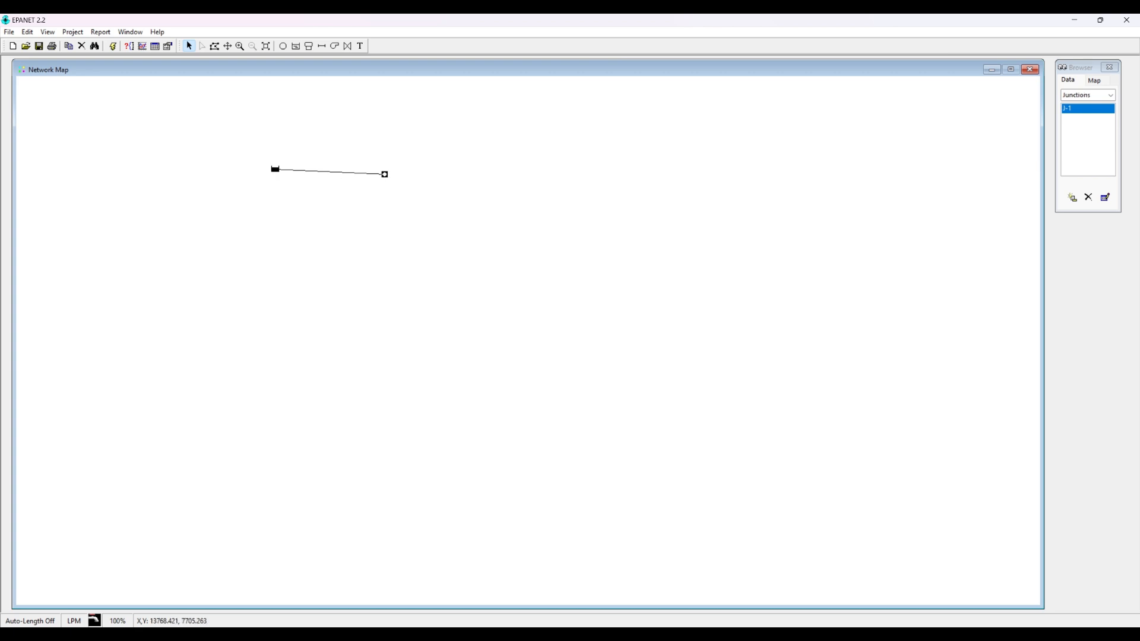
pyautogui.hotkey('alt', 'Tab')
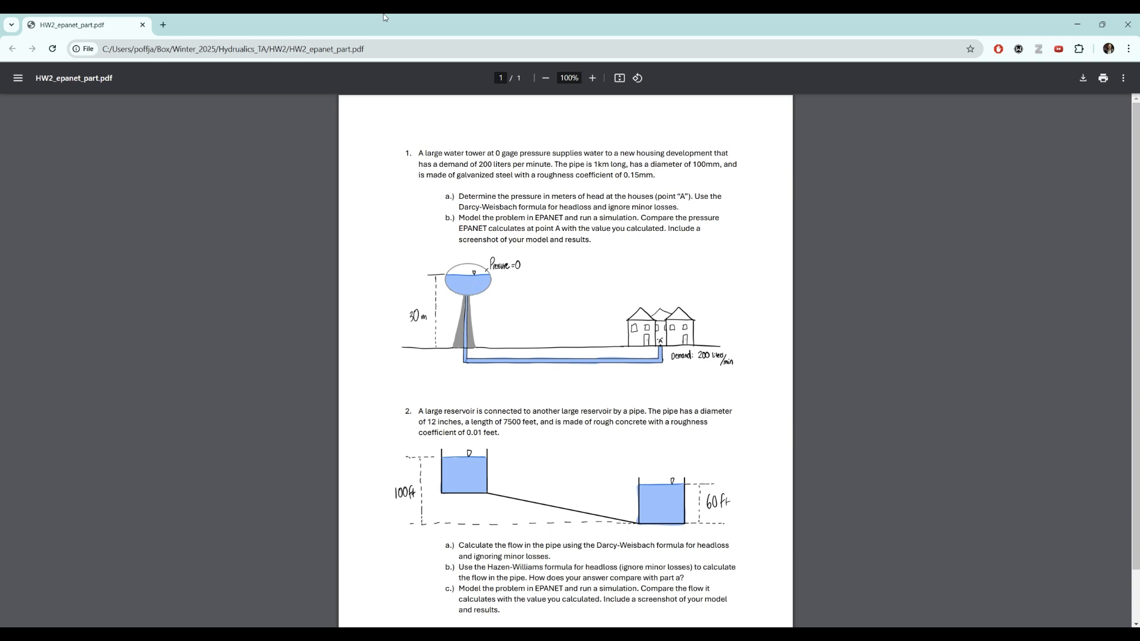
pyautogui.moveTo(337, 20); pyautogui.dragTo(1139, 255)
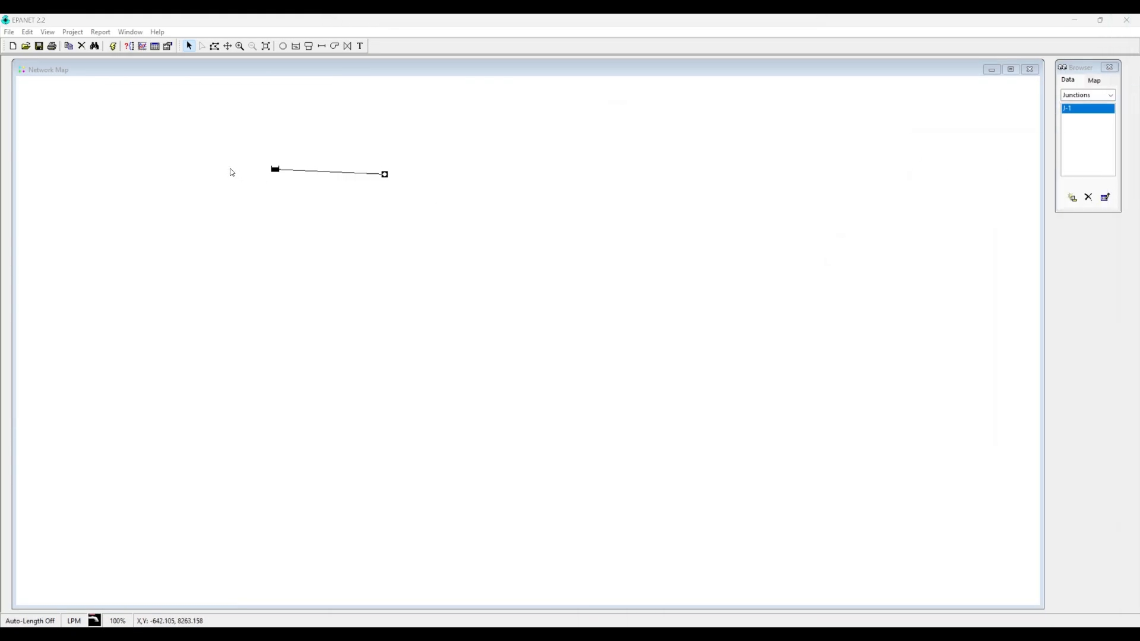
# Step: Switch to EPANET and set reservoir R-1's Total Head to 50
pyautogui.click(277, 172)
pyautogui.doubleClick(276, 171)
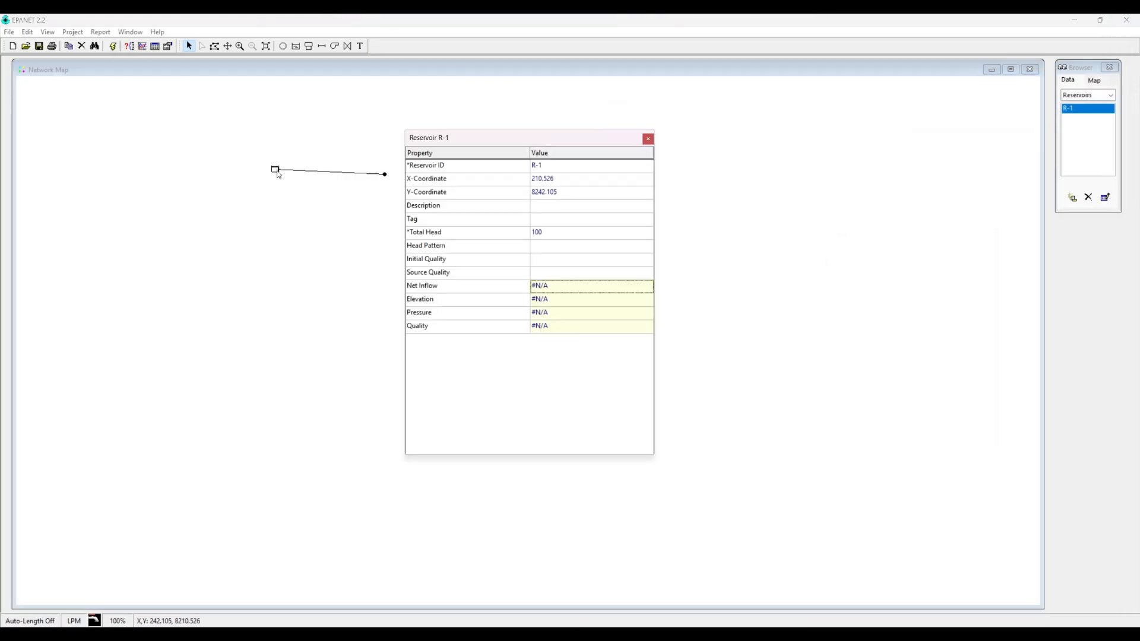
pyautogui.click(553, 231)
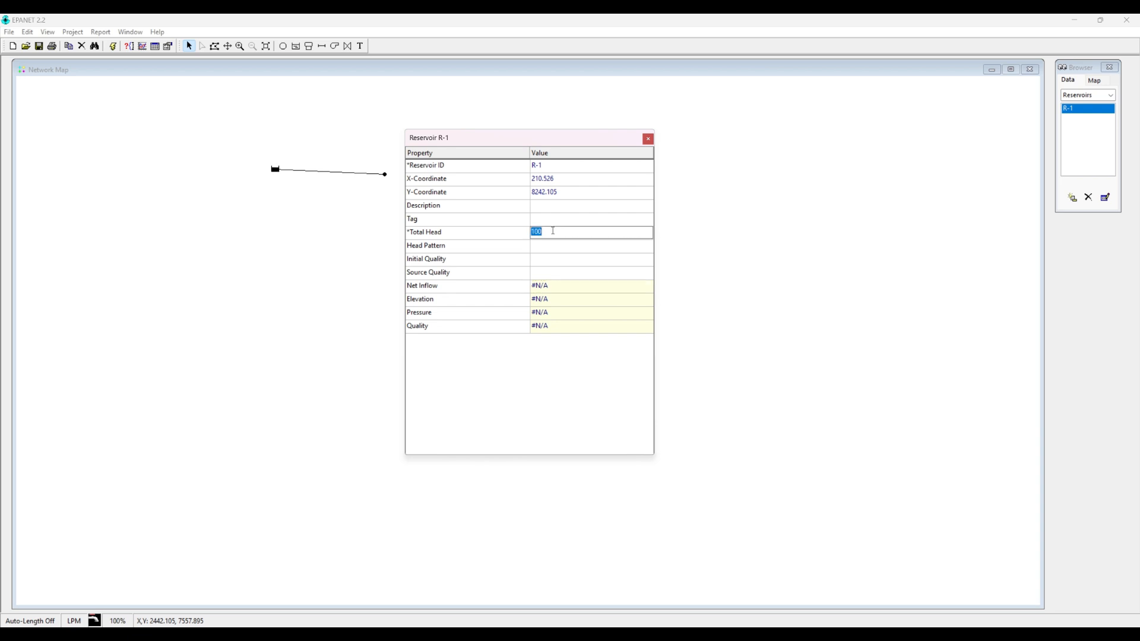
pyautogui.write('50')
pyautogui.press('Return')
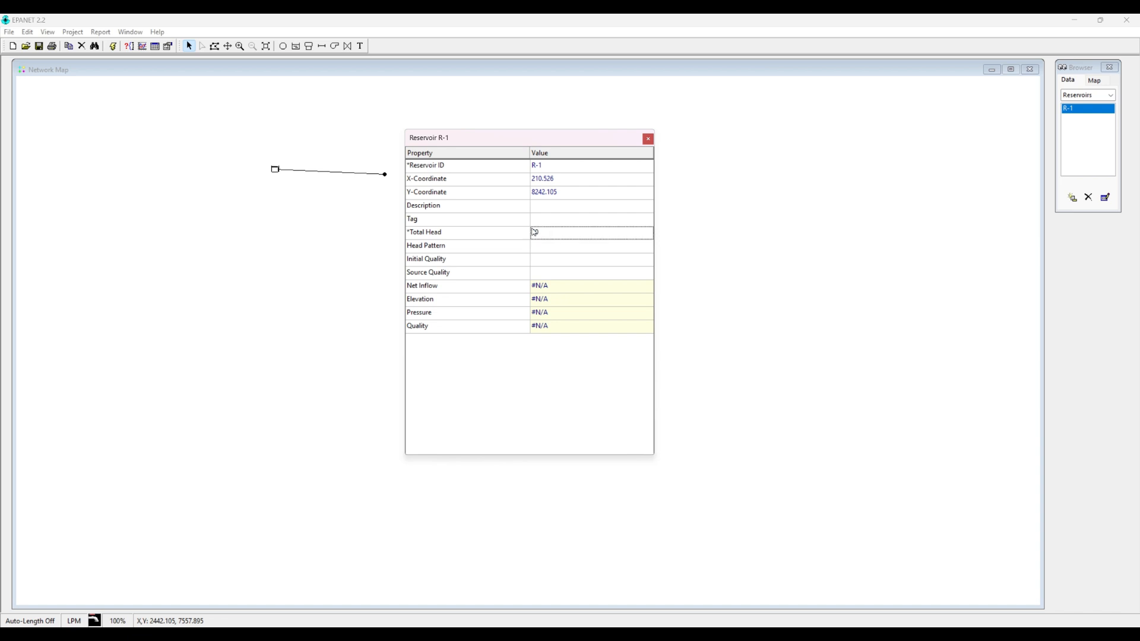
pyautogui.click(648, 138)
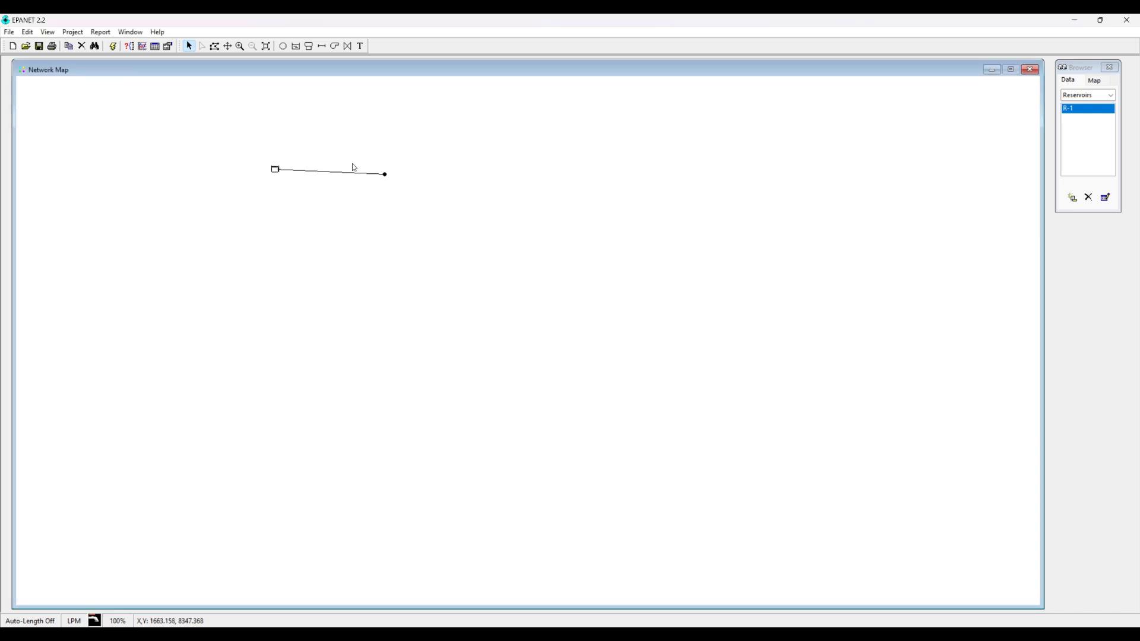
# Step: Open R-1's properties, and check the SI units for diameters, elevation and flow in the online EPANET documentation's Units of Measurement table
pyautogui.doubleClick(276, 170)
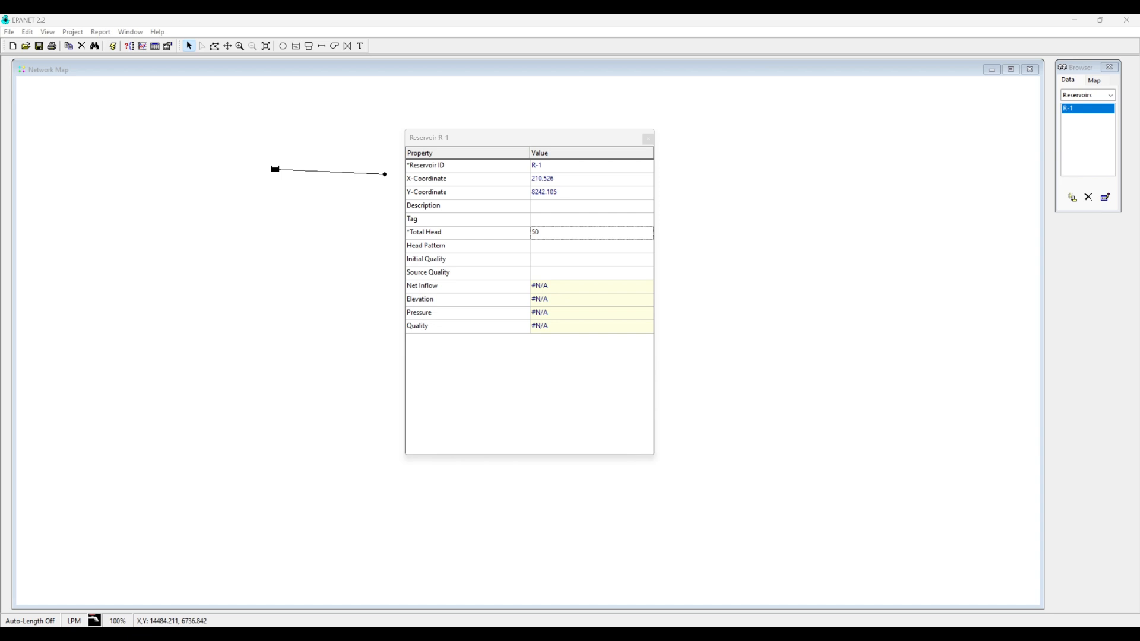
pyautogui.moveTo(1139, 132); pyautogui.dragTo(169, 13)
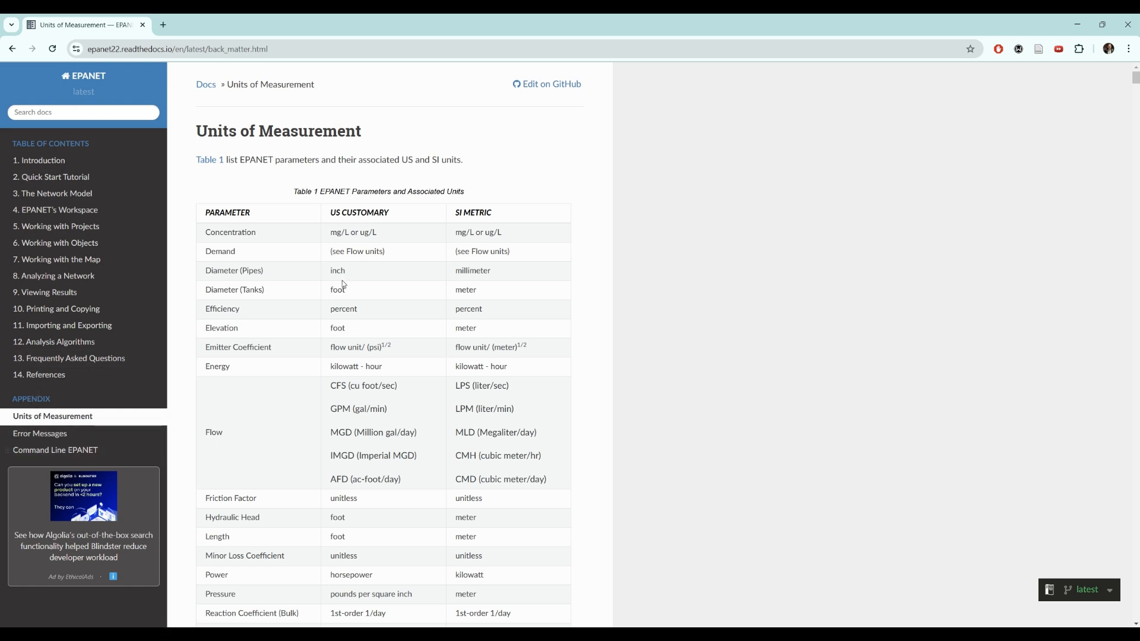
pyautogui.scroll(-1, 356, 233)
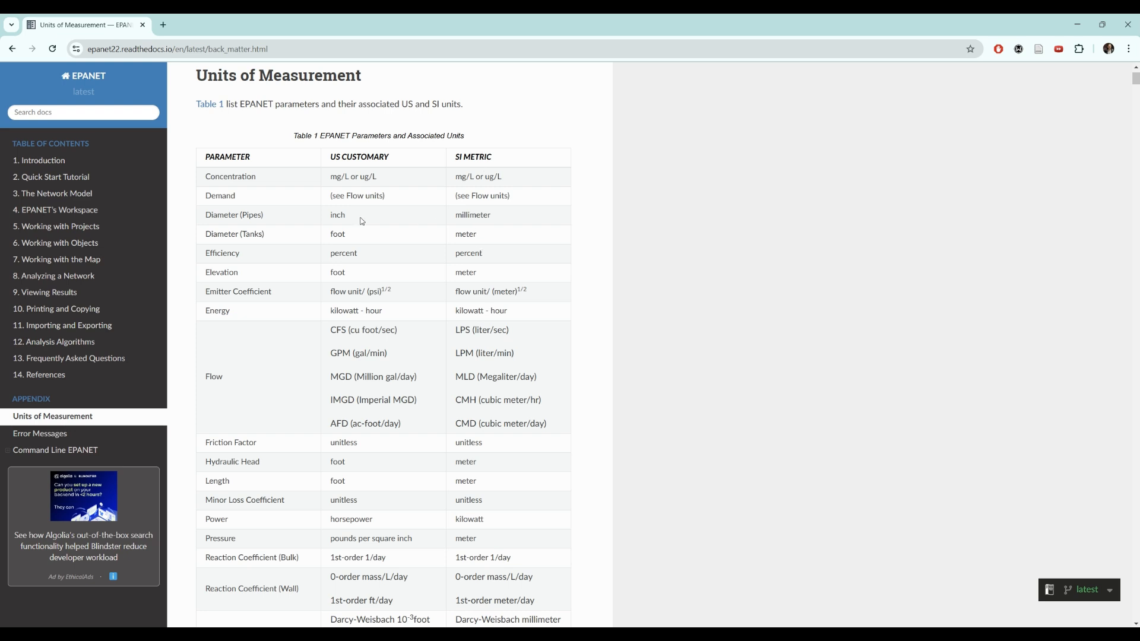
pyautogui.moveTo(214, 215); pyautogui.dragTo(249, 215)
pyautogui.doubleClick(463, 216)
pyautogui.click(475, 223)
pyautogui.doubleClick(460, 233)
pyautogui.moveTo(462, 272); pyautogui.dragTo(497, 276)
pyautogui.moveTo(455, 353); pyautogui.dragTo(527, 354)
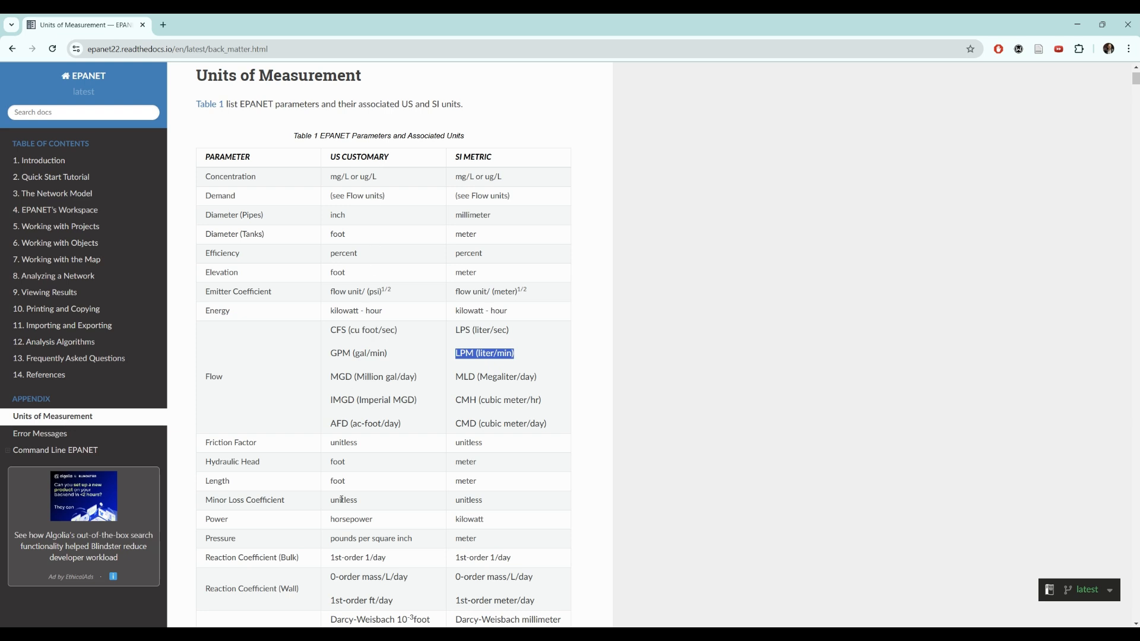
pyautogui.click(496, 356)
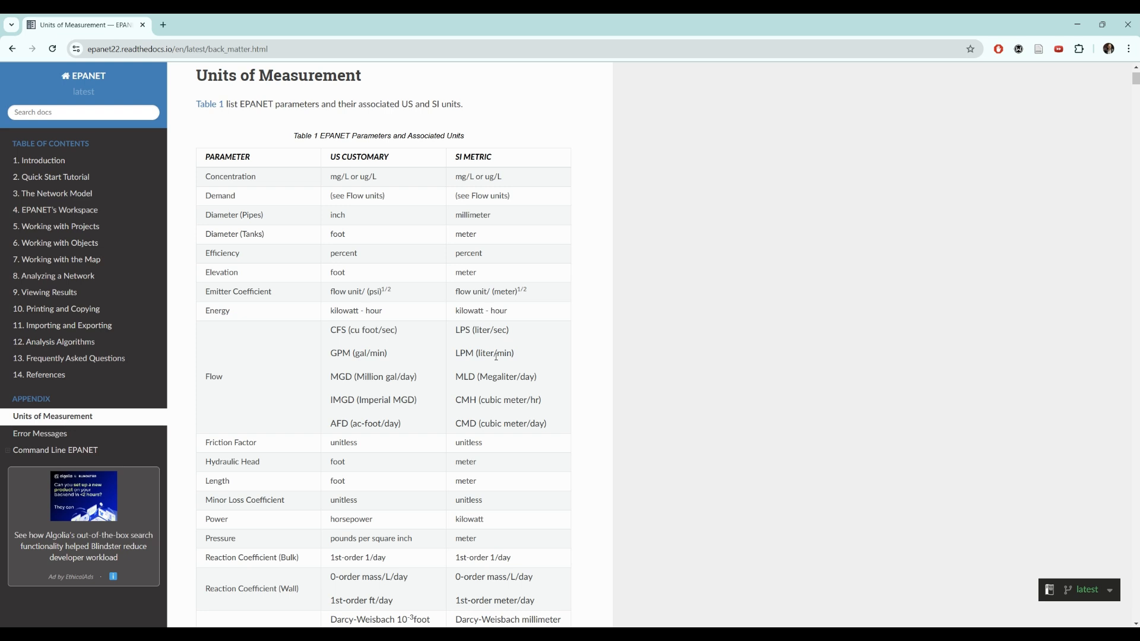
pyautogui.doubleClick(213, 272)
pyautogui.doubleClick(466, 273)
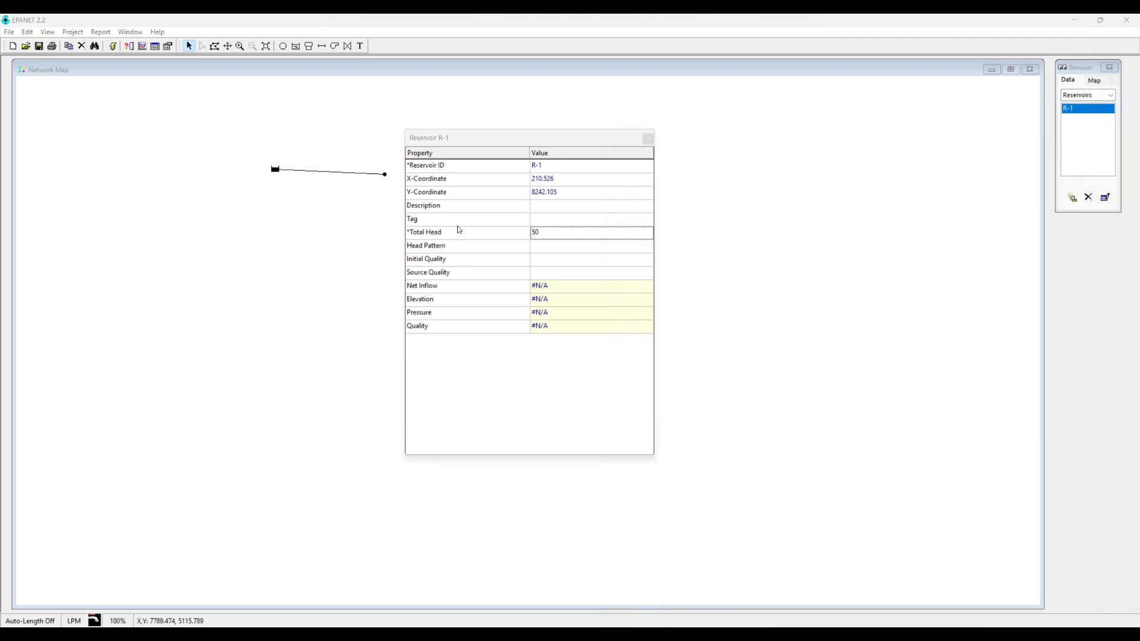
# Step: Return to EPANET and check reservoir R-1's Total Head, reopening its properties from the Network Map
pyautogui.click(547, 237)
pyautogui.click(547, 234)
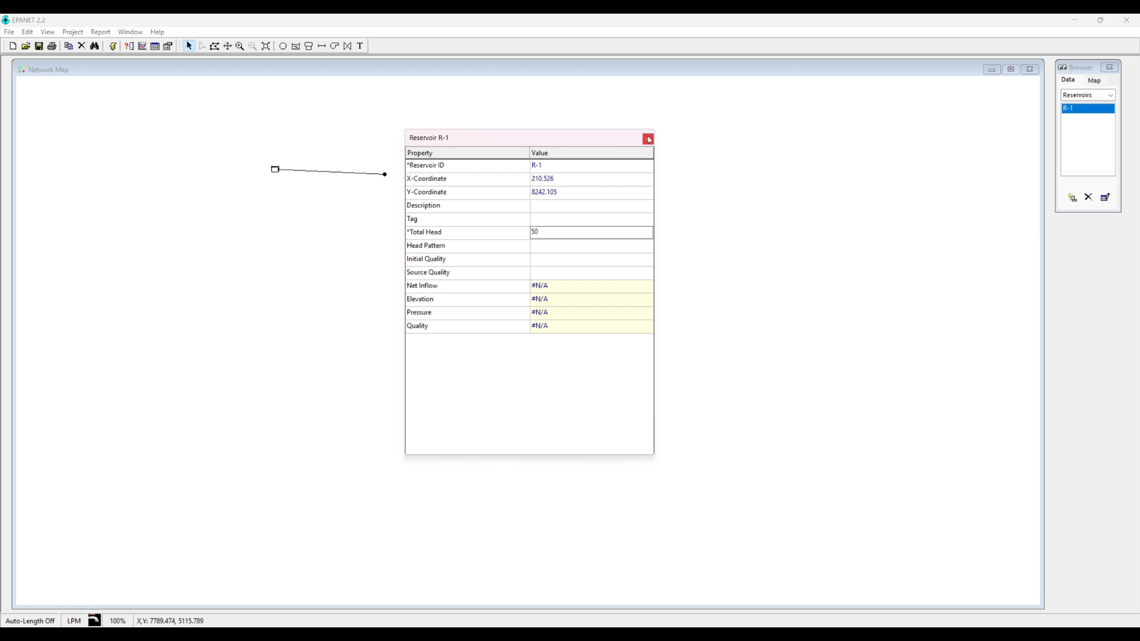
pyautogui.click(649, 139)
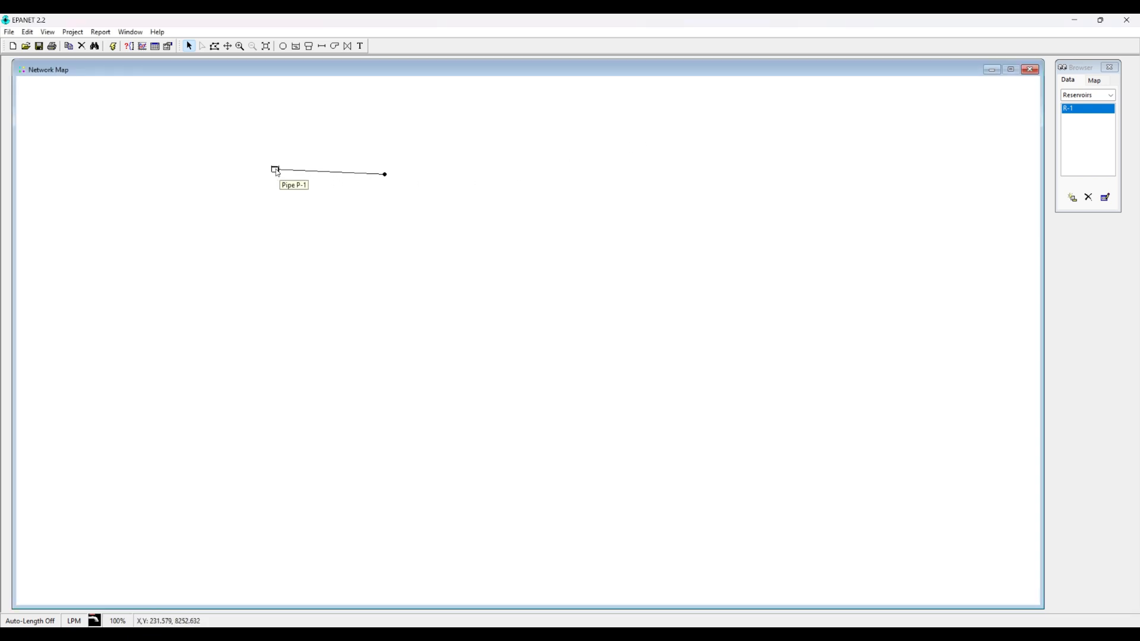
pyautogui.doubleClick(276, 170)
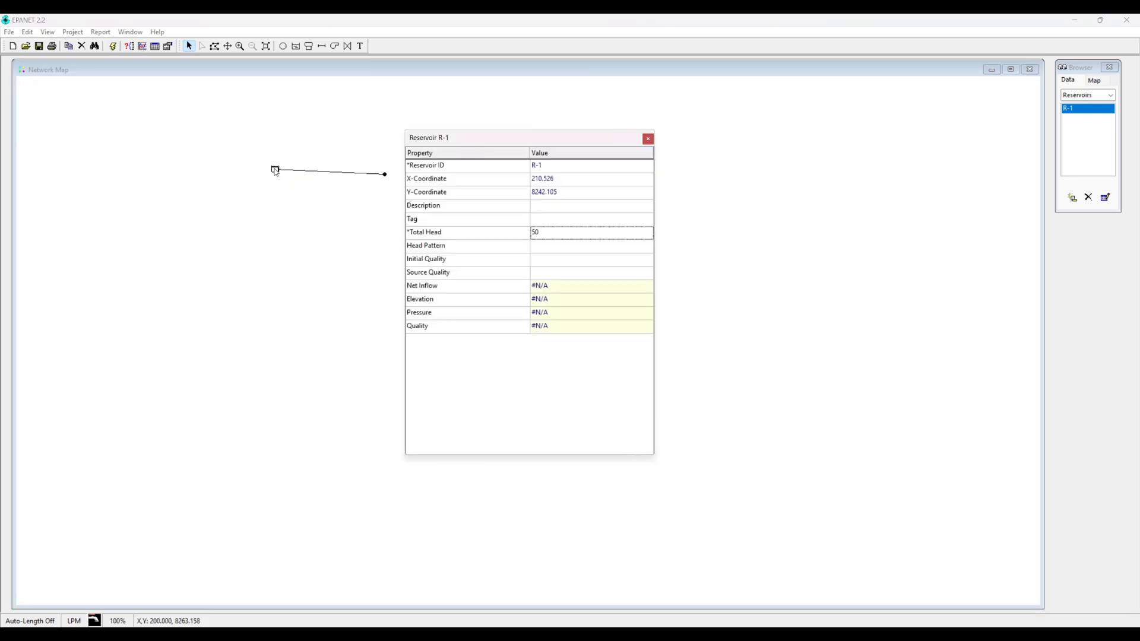
pyautogui.click(648, 139)
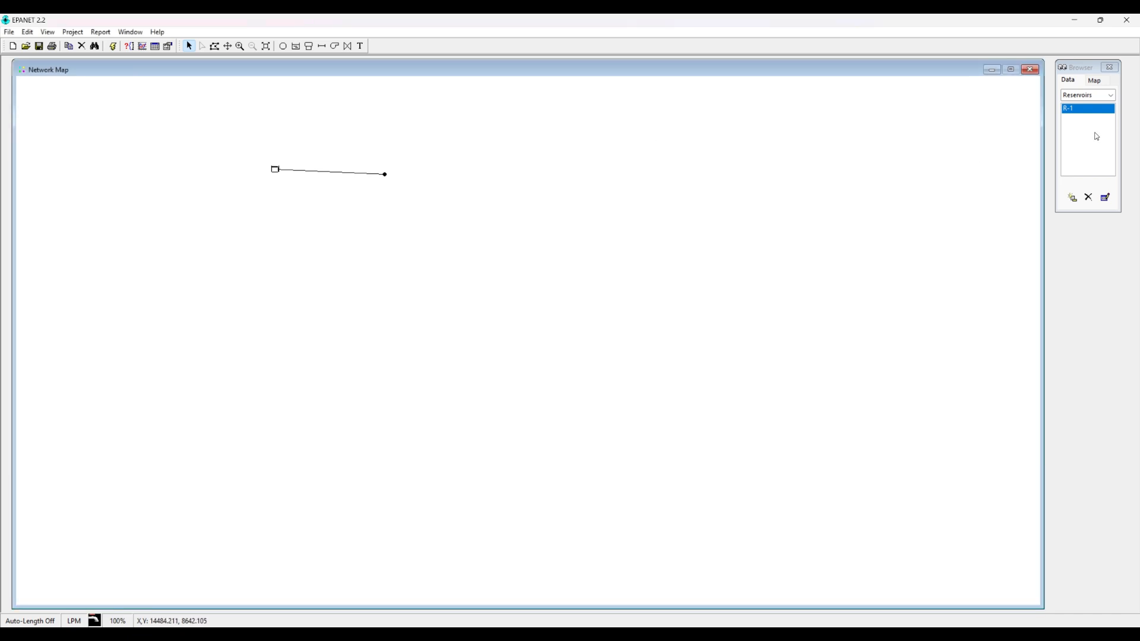
# Step: Open reservoir R-1's properties through the Browser's Reservoirs list, and close them without editing
pyautogui.click(1094, 96)
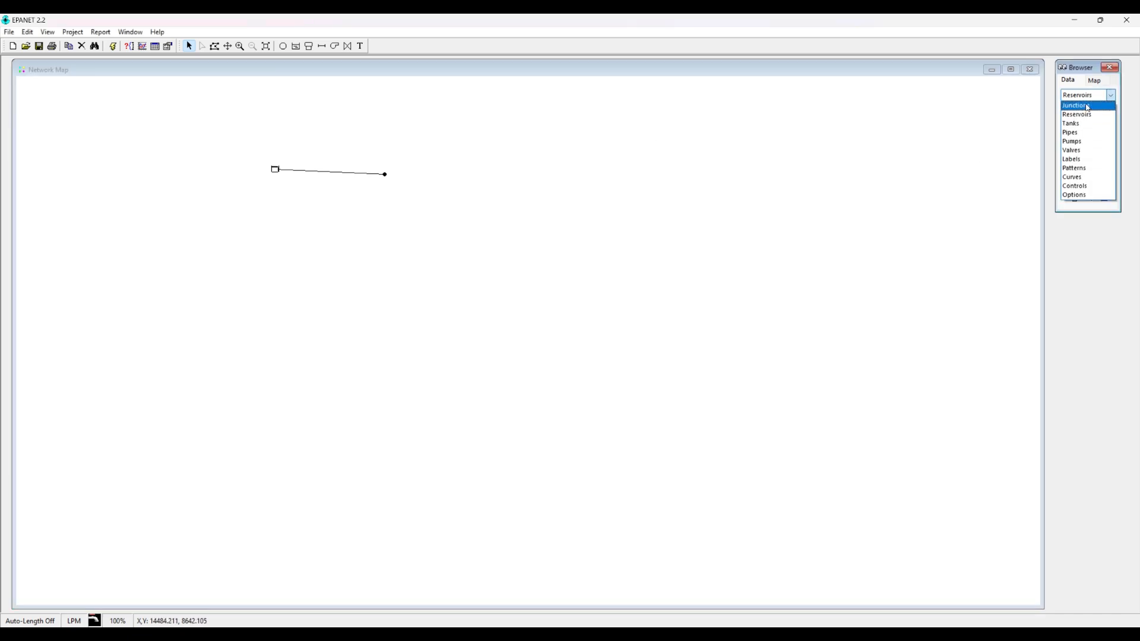
pyautogui.click(1077, 114)
pyautogui.doubleClick(1077, 110)
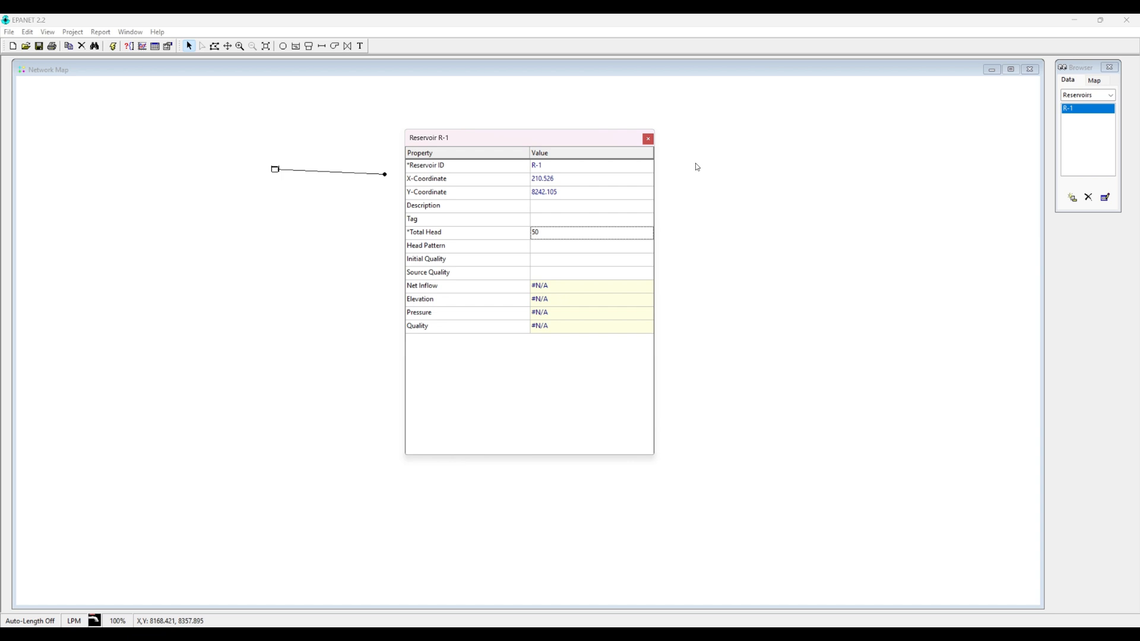
pyautogui.click(648, 139)
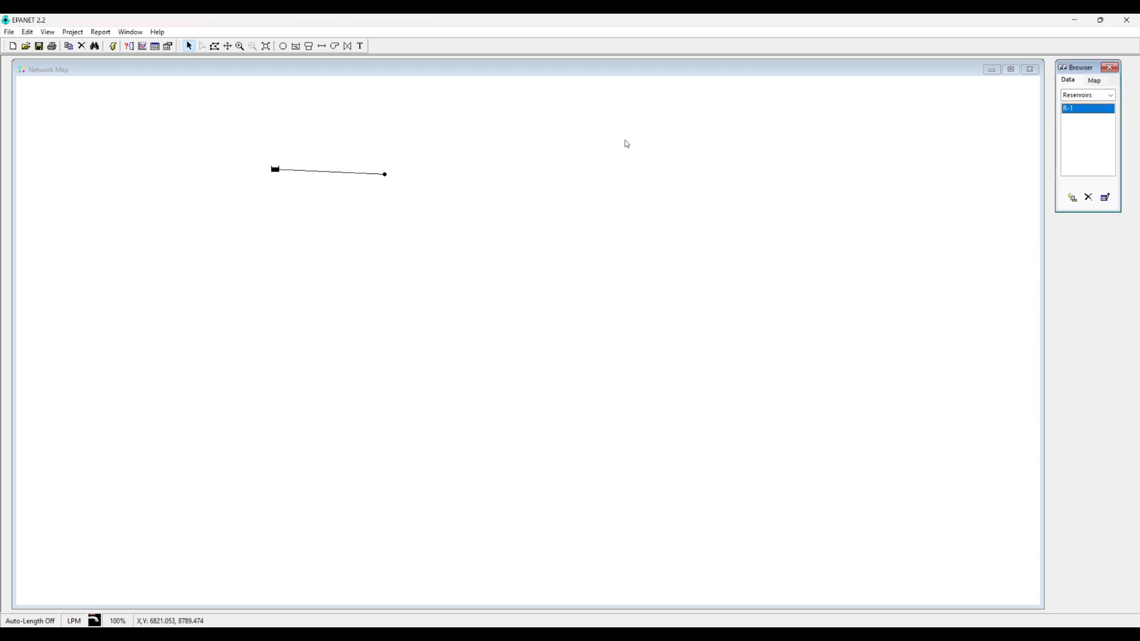
# Step: Open pipe P-1's properties from the Network Map, and close them without editing
pyautogui.click(325, 172)
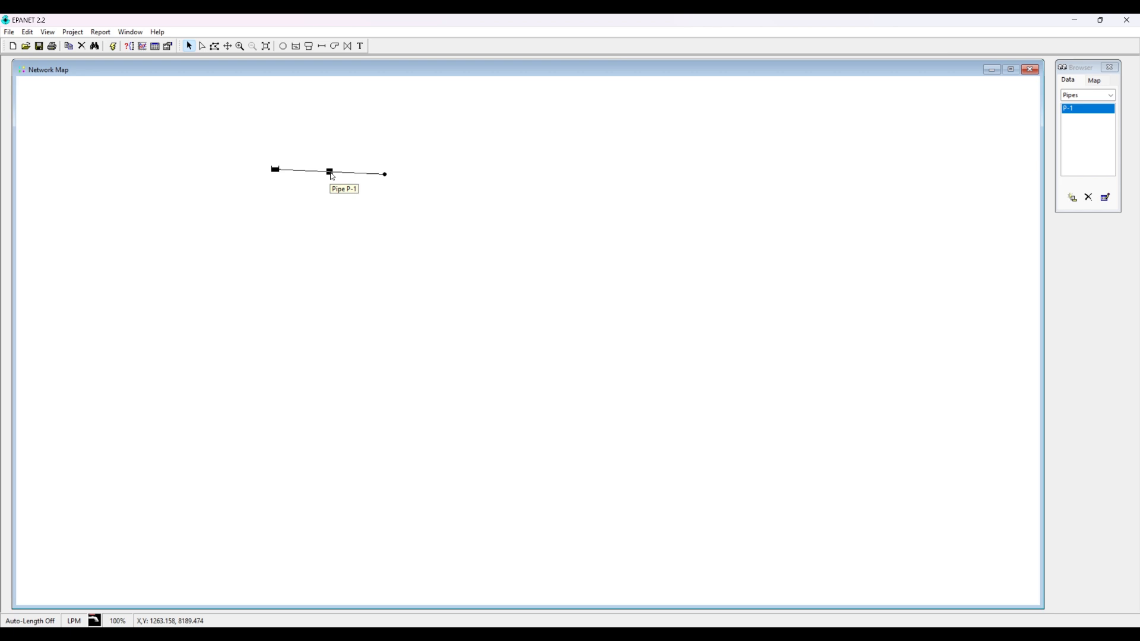
pyautogui.doubleClick(332, 177)
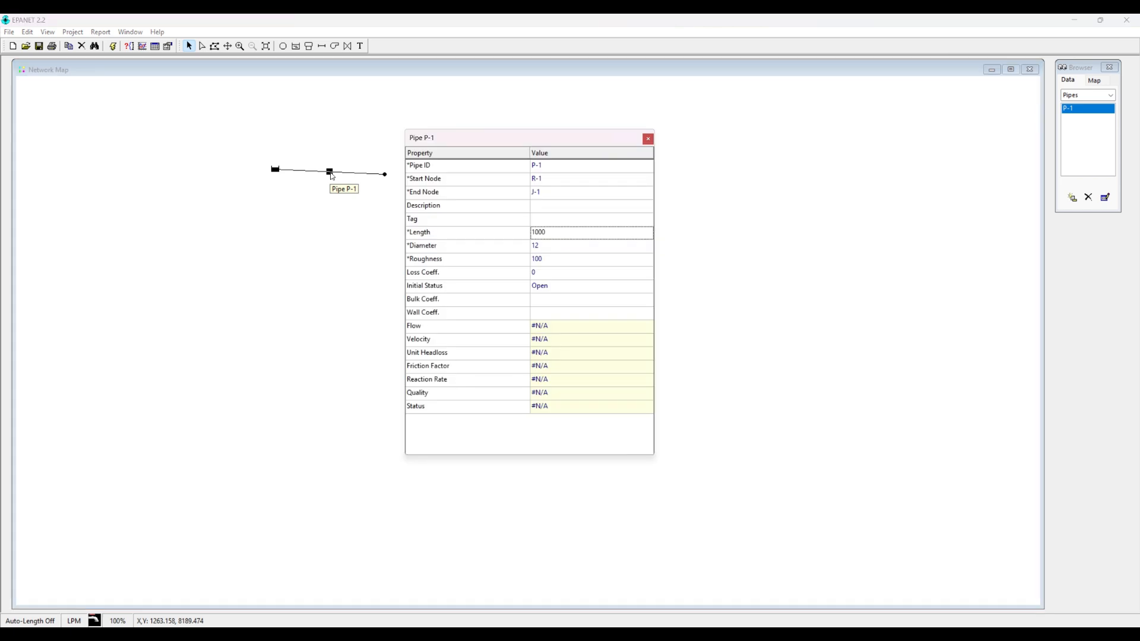
pyautogui.click(651, 139)
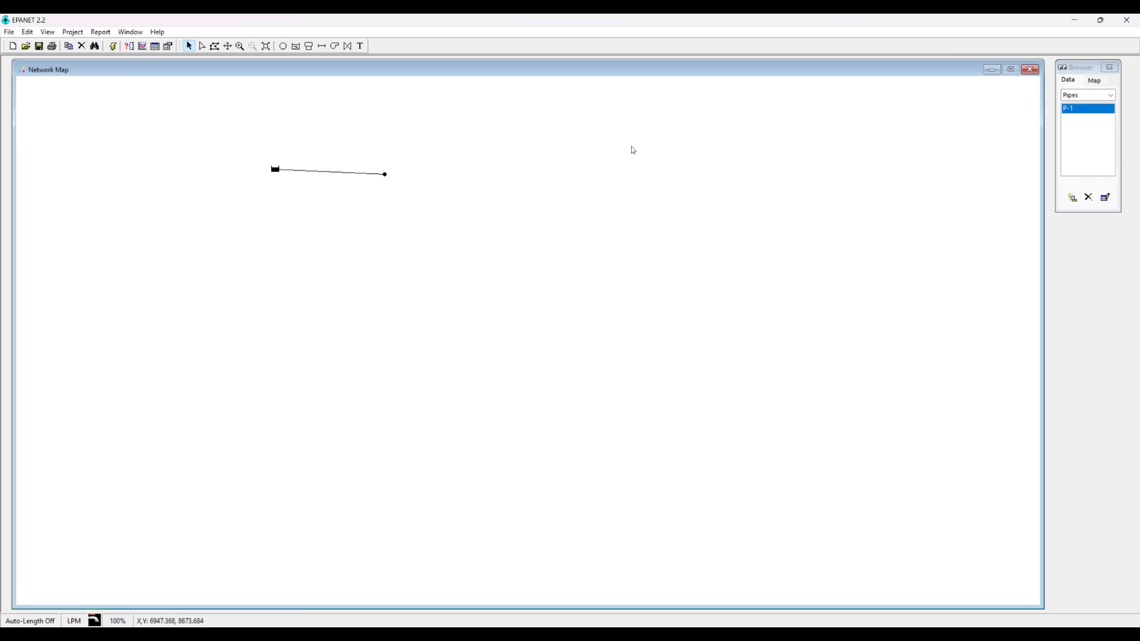
# Step: Open pipe P-1's properties through the Browser's Pipes list, and move the property window clear of the network
pyautogui.click(1082, 96)
pyautogui.click(1083, 133)
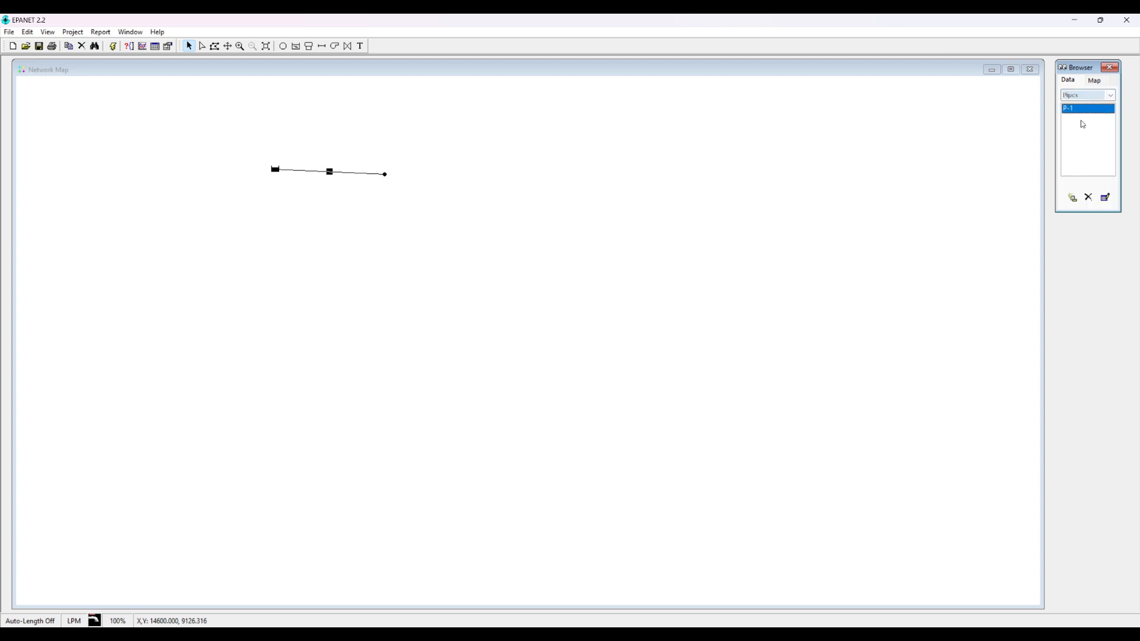
pyautogui.doubleClick(1086, 112)
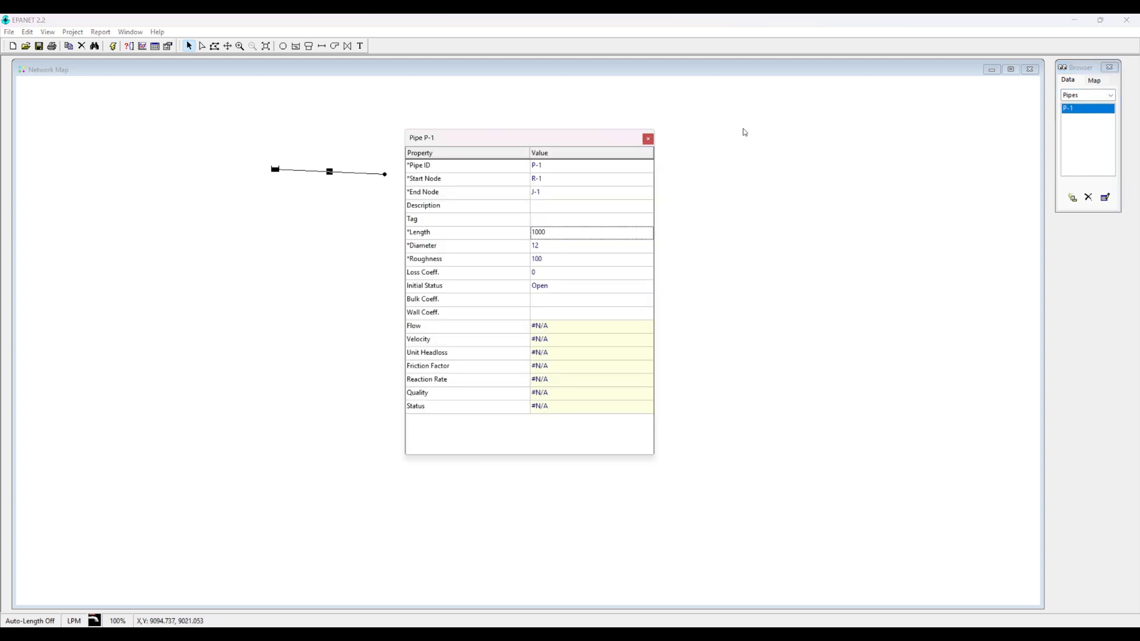
pyautogui.moveTo(575, 135); pyautogui.dragTo(669, 105)
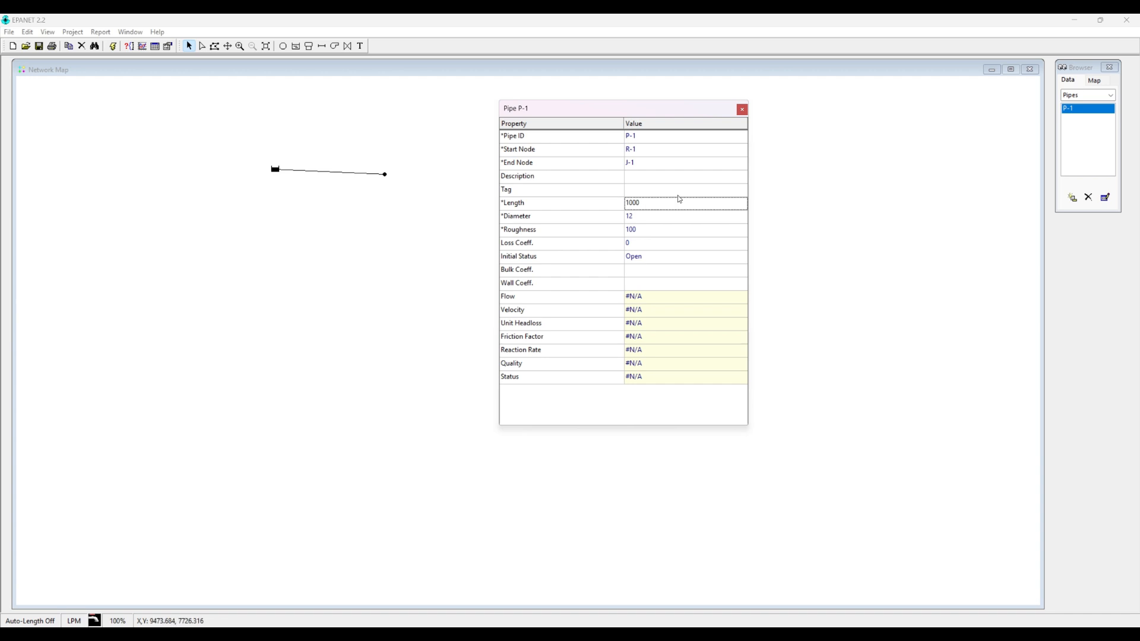
# Step: Check the SI unit for length in the online documentation's Units of Measurement table, and return to EPANET
pyautogui.moveTo(1139, 148); pyautogui.dragTo(312, 183)
pyautogui.doubleClick(312, 183)
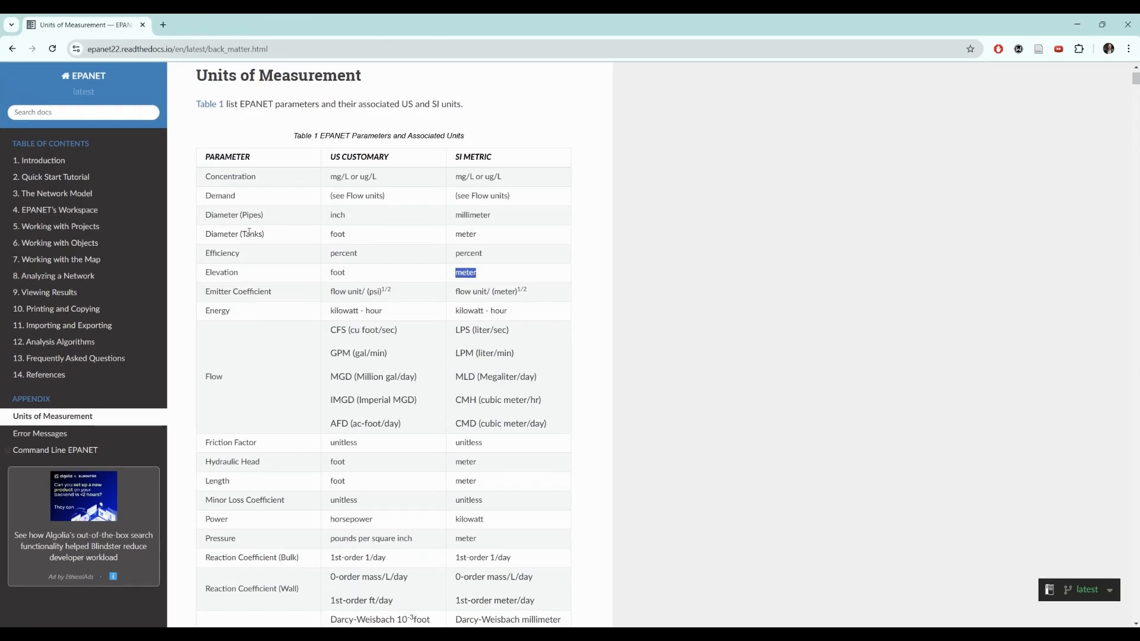
pyautogui.scroll(-1, 262, 362)
pyautogui.moveTo(213, 426); pyautogui.dragTo(481, 426)
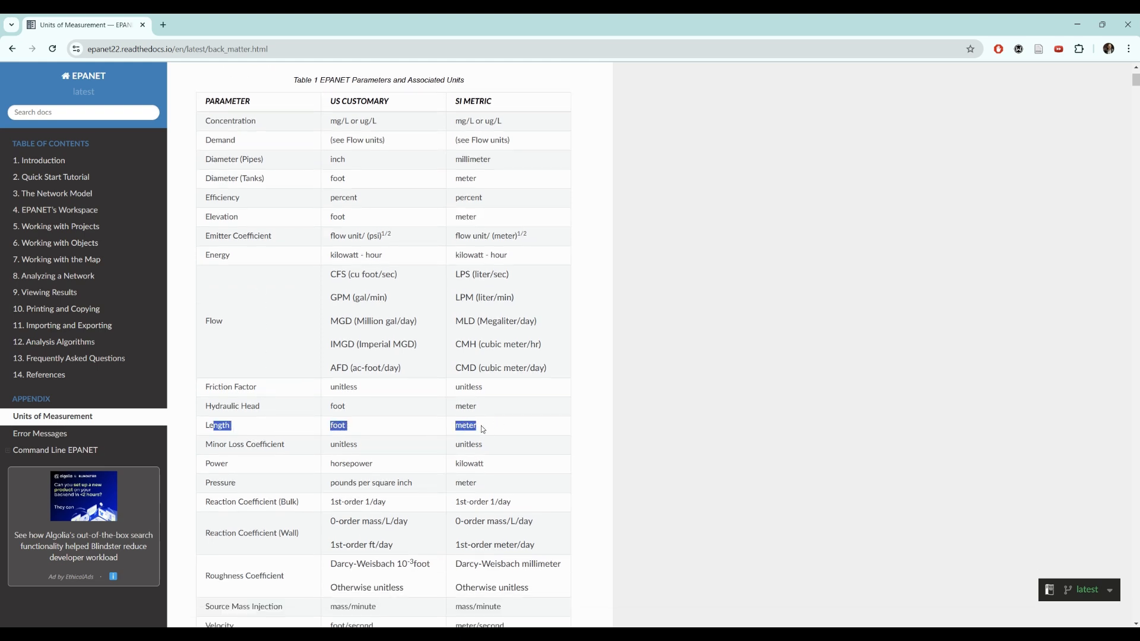
pyautogui.click(678, 632)
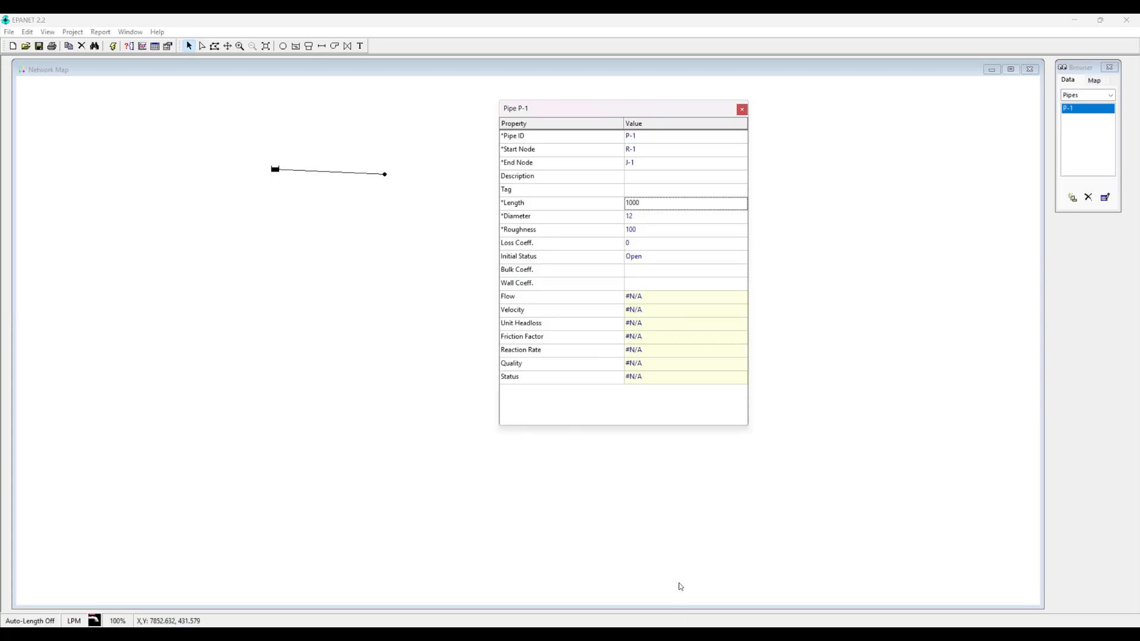
# Step: Set pipe P-1's Length to 500 and its Diameter to 150
pyautogui.click(651, 204)
pyautogui.write('500')
pyautogui.click(646, 218)
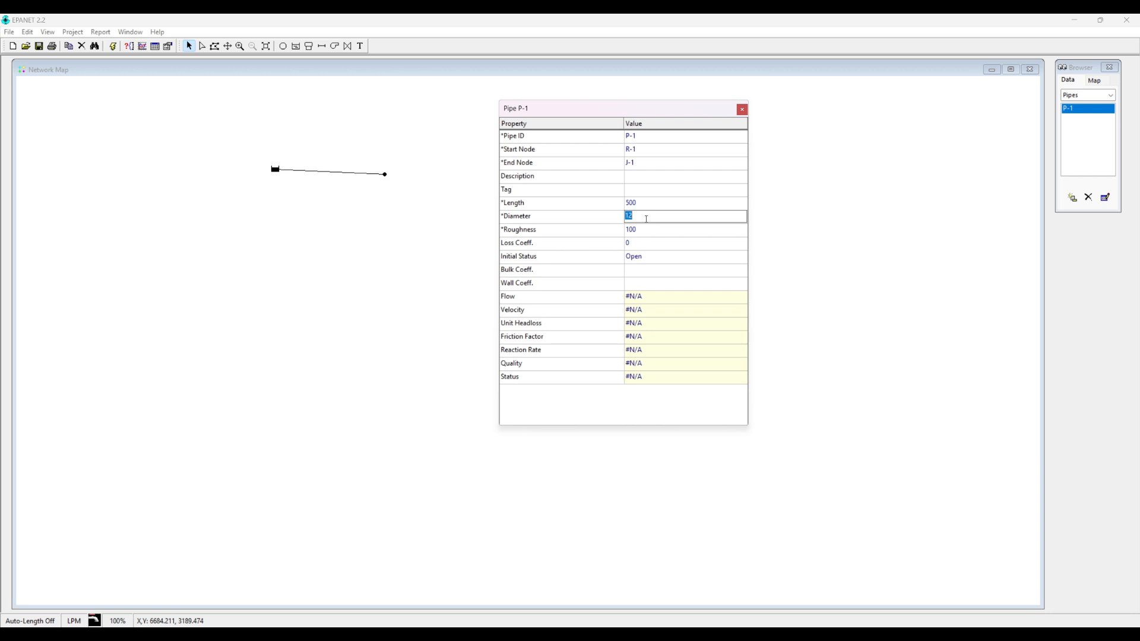
pyautogui.write('150')
pyautogui.press('Return')
# Step: Check the SI unit for pipe diameter in the online documentation's units table, and return to EPANET
pyautogui.click(685, 571)
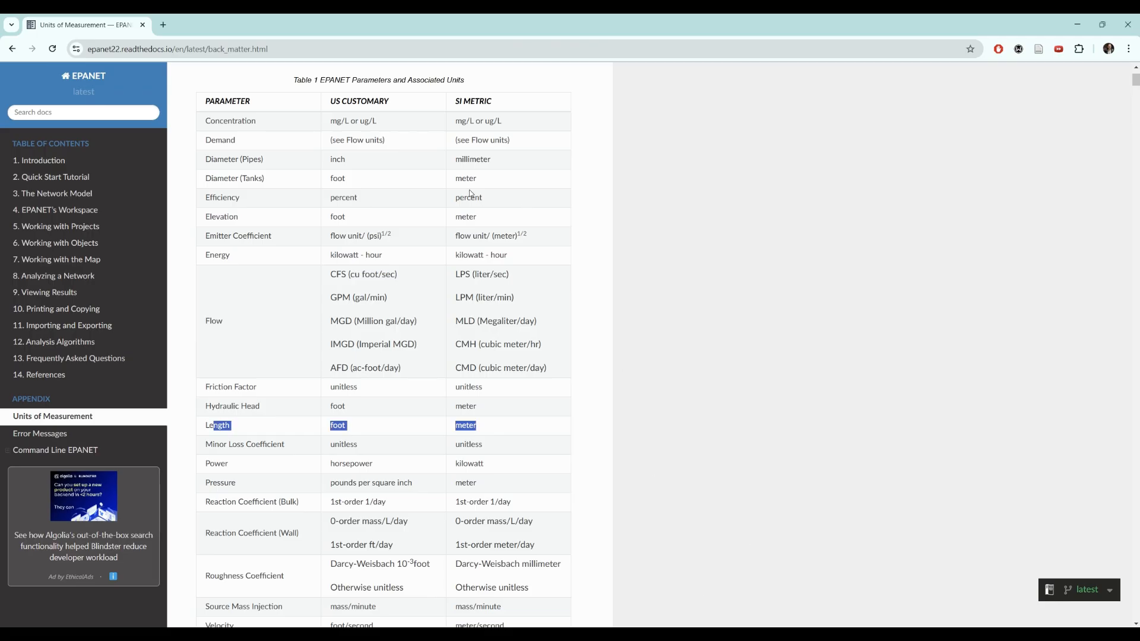
pyautogui.moveTo(458, 158); pyautogui.dragTo(497, 160)
pyautogui.click(496, 160)
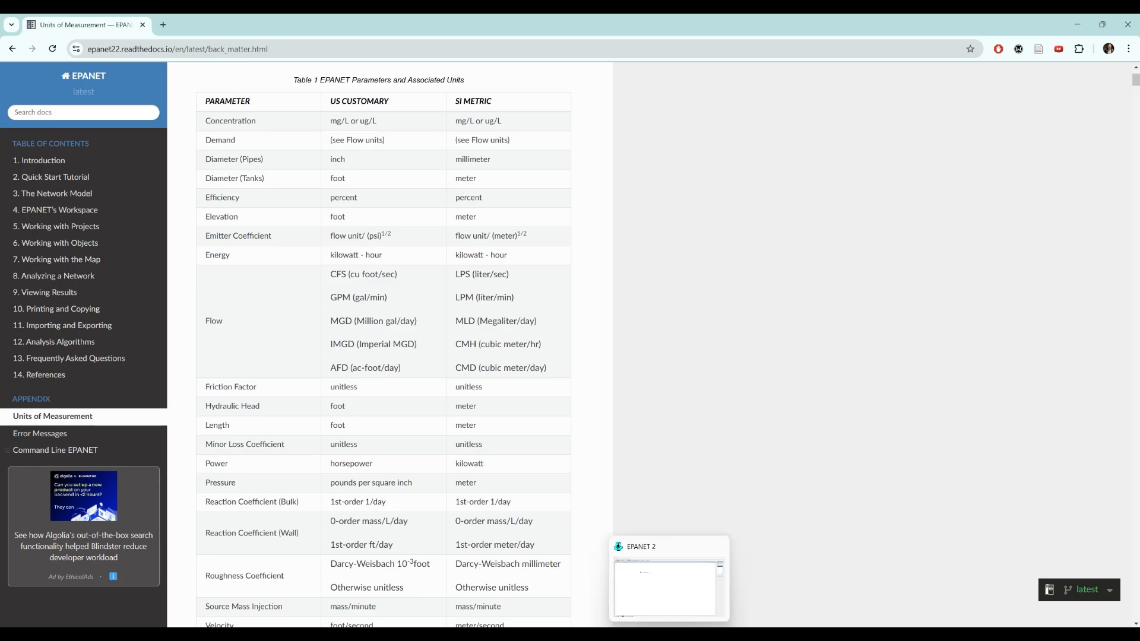
pyautogui.click(670, 635)
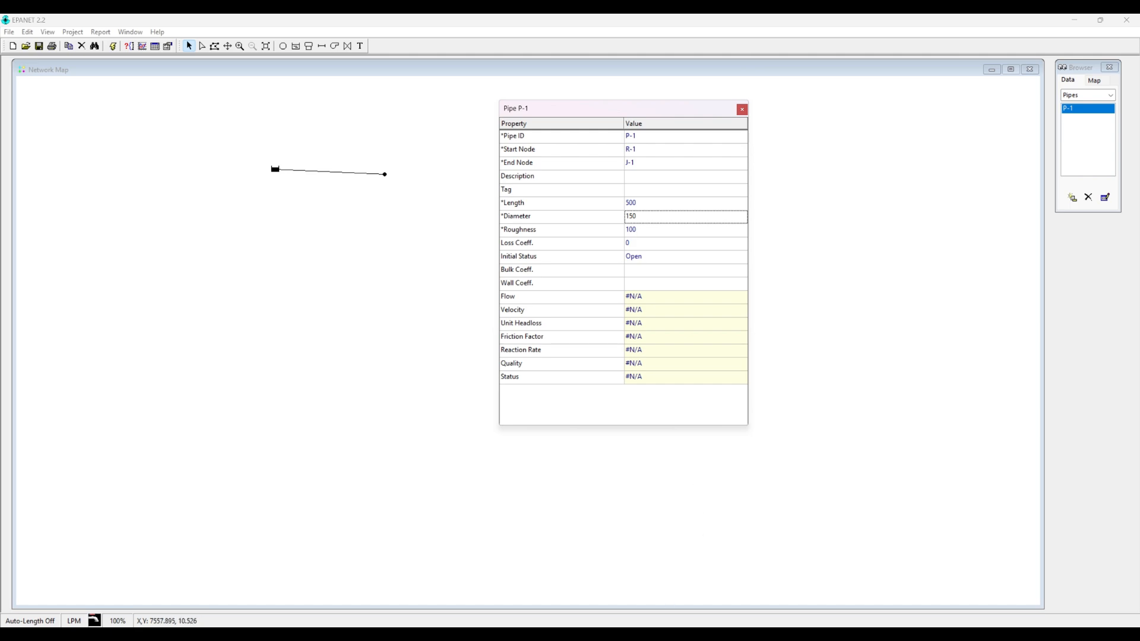
# Step: Check the Darcy-Weisbach roughness coefficient's SI unit in the online documentation's units table, and return to EPANET
pyautogui.click(669, 634)
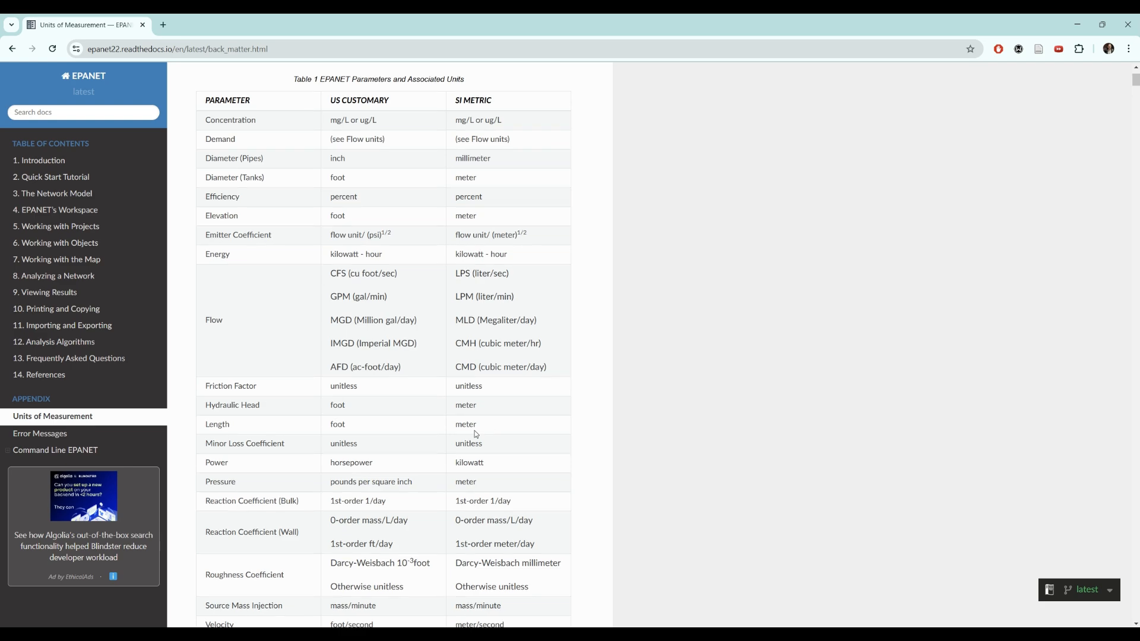
pyautogui.scroll(-3, 475, 430)
pyautogui.moveTo(216, 353); pyautogui.dragTo(332, 361)
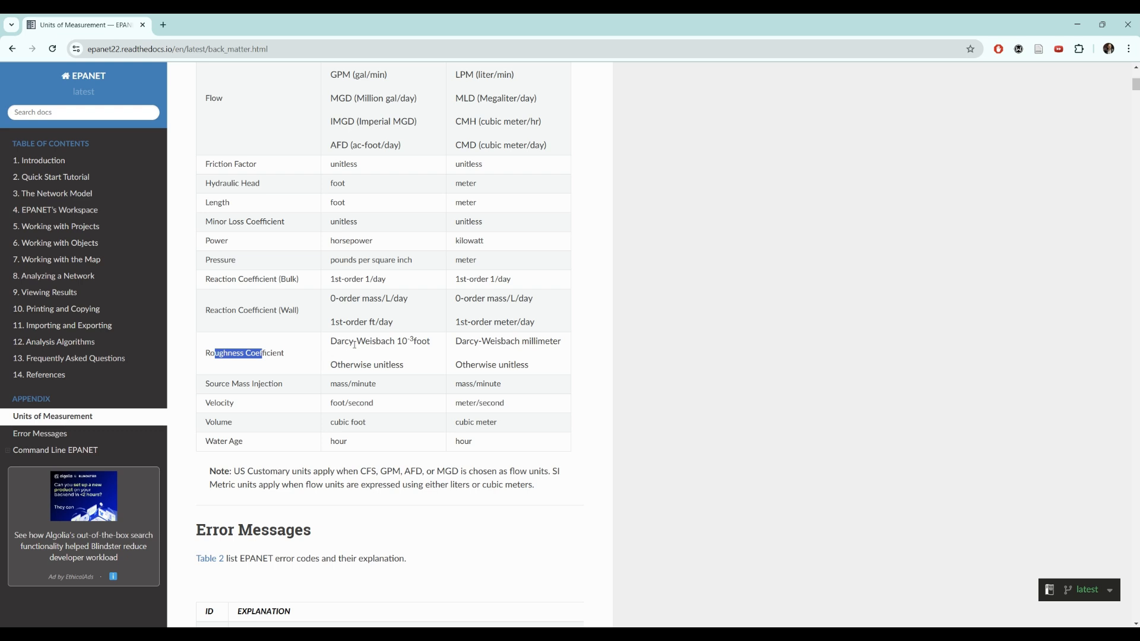
pyautogui.click(347, 343)
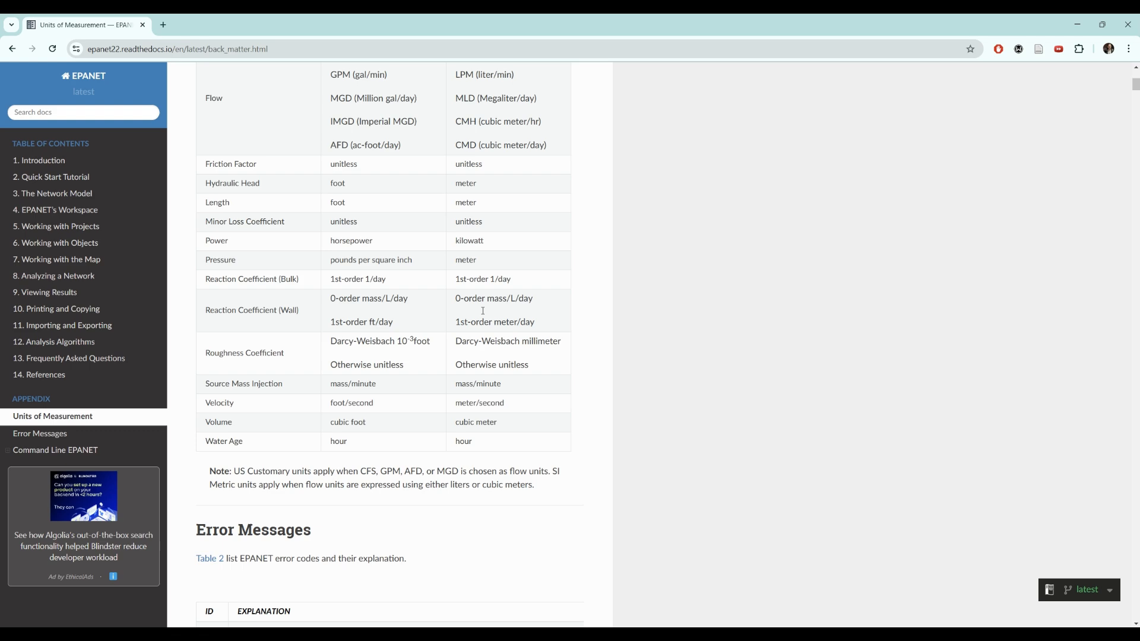
pyautogui.scroll(5, 484, 292)
pyautogui.scroll(-4, 492, 421)
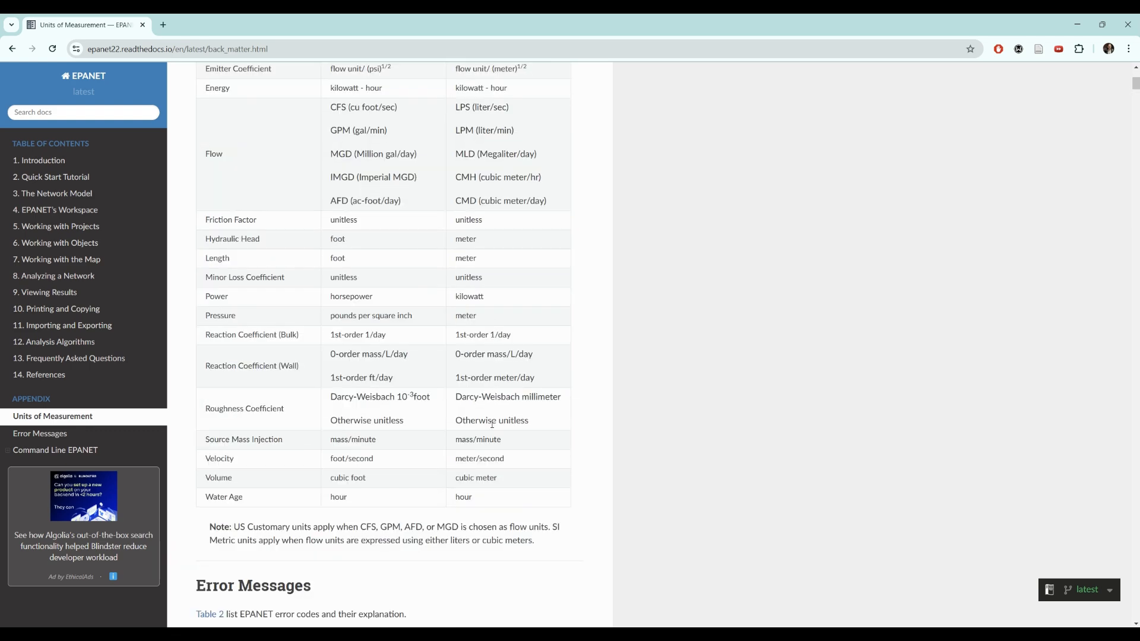
pyautogui.moveTo(523, 397); pyautogui.dragTo(573, 400)
pyautogui.click(567, 399)
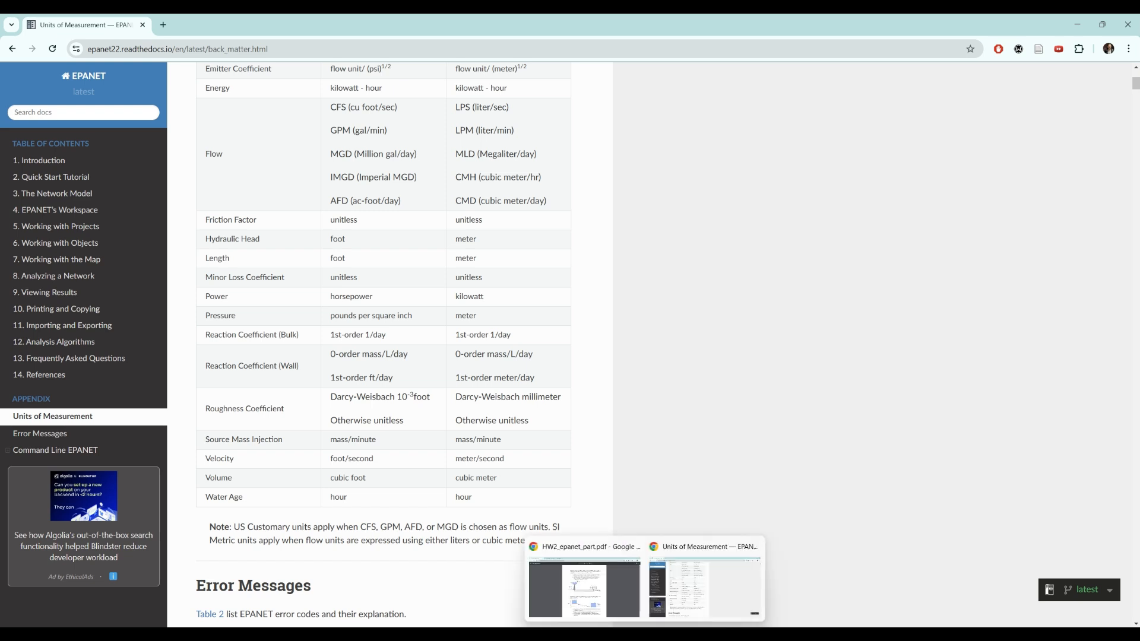
pyautogui.click(671, 636)
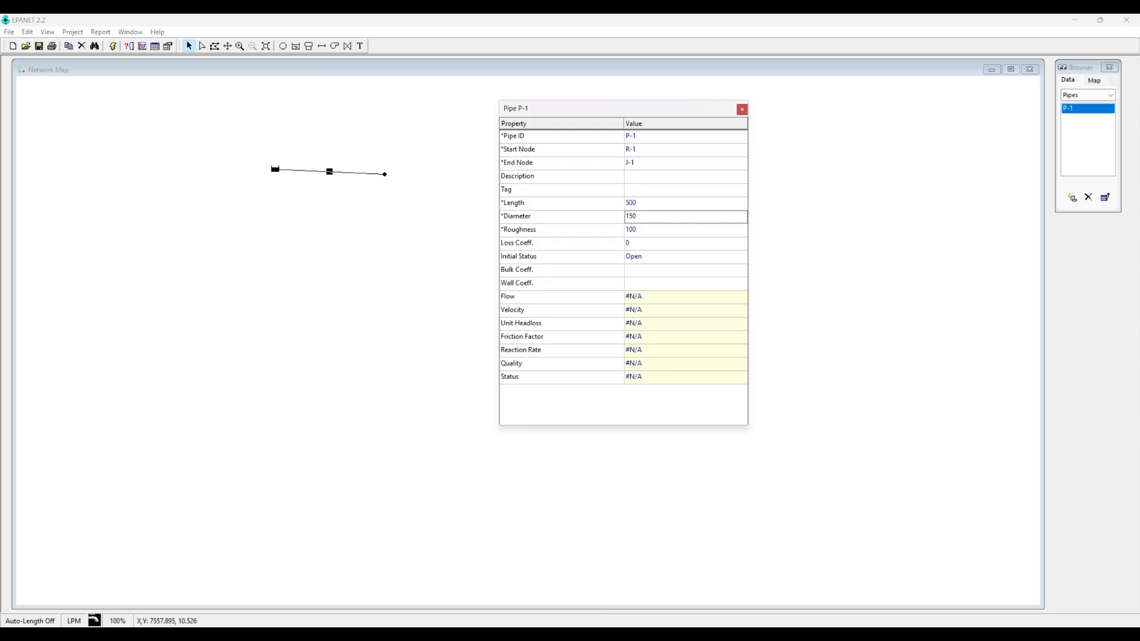
# Step: Set pipe P-1's Roughness to 0.15, keep its Initial Status as Open, and close its properties
pyautogui.click(644, 229)
pyautogui.write('0.15')
pyautogui.press('Return')
pyautogui.click(561, 261)
pyautogui.click(705, 260)
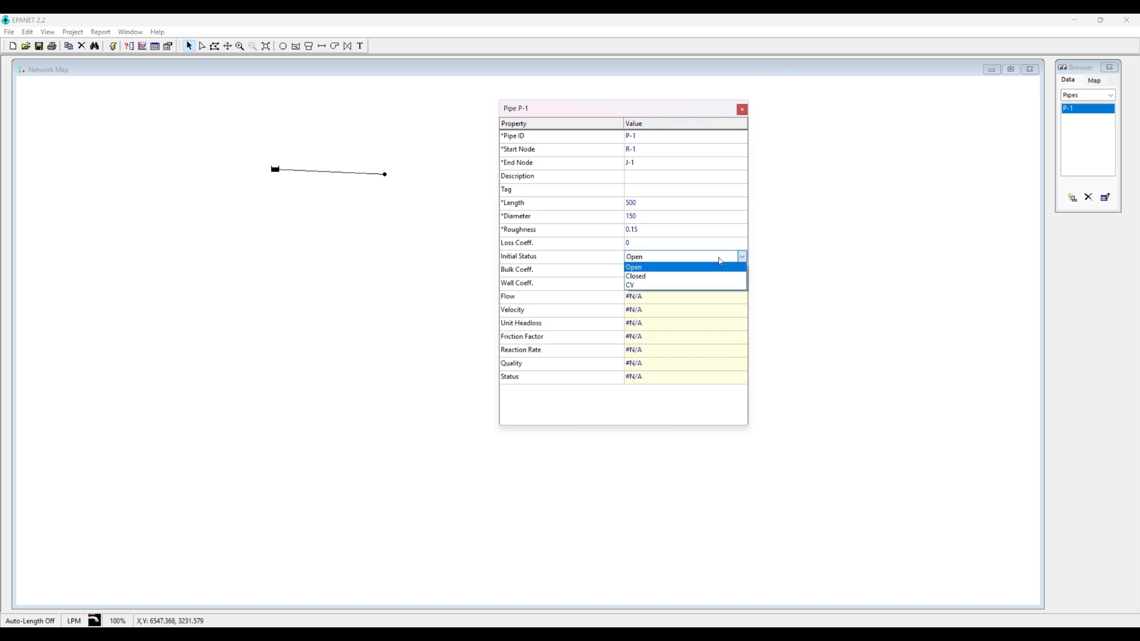
pyautogui.click(641, 268)
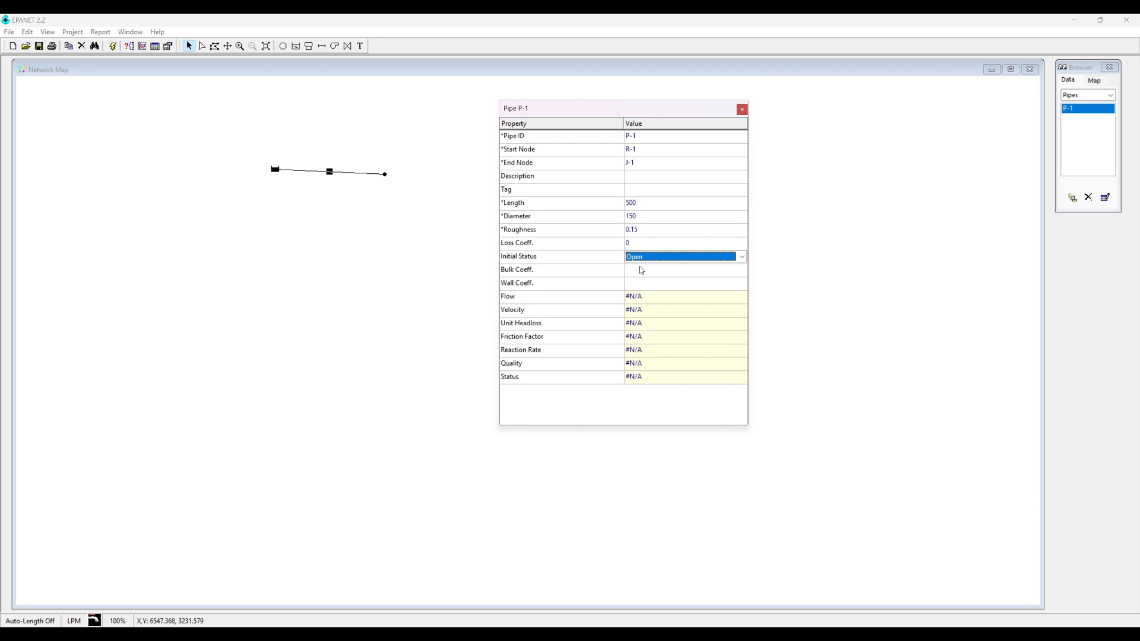
pyautogui.click(742, 110)
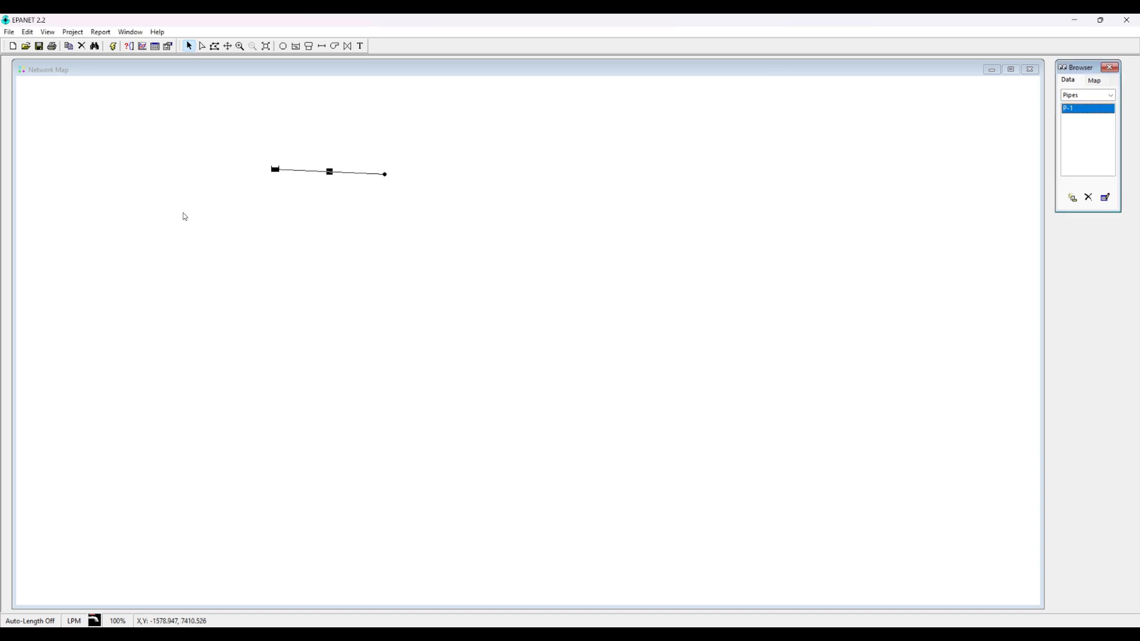
# Step: Move junction J-1 level with reservoir R-1 on the Network Map, and open the junction's properties
pyautogui.click(386, 175)
pyautogui.moveTo(386, 176)
pyautogui.mouseDown()
pyautogui.moveTo(397, 172)
pyautogui.moveTo(386, 166)
pyautogui.moveTo(339, 256)
pyautogui.moveTo(387, 173)
pyautogui.mouseUp()
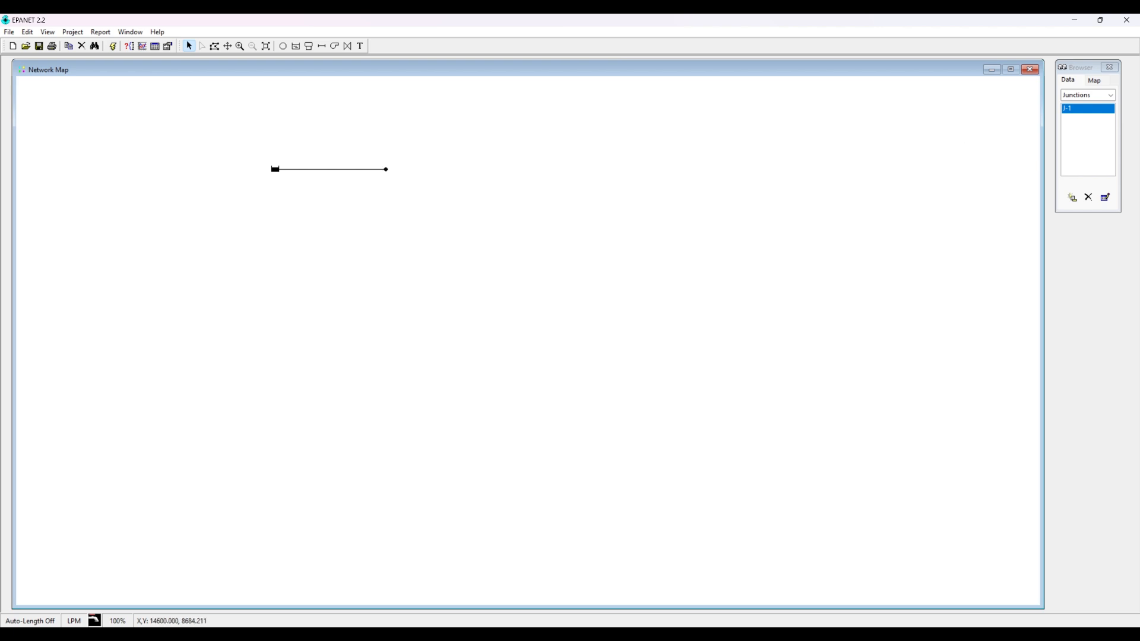
pyautogui.doubleClick(386, 171)
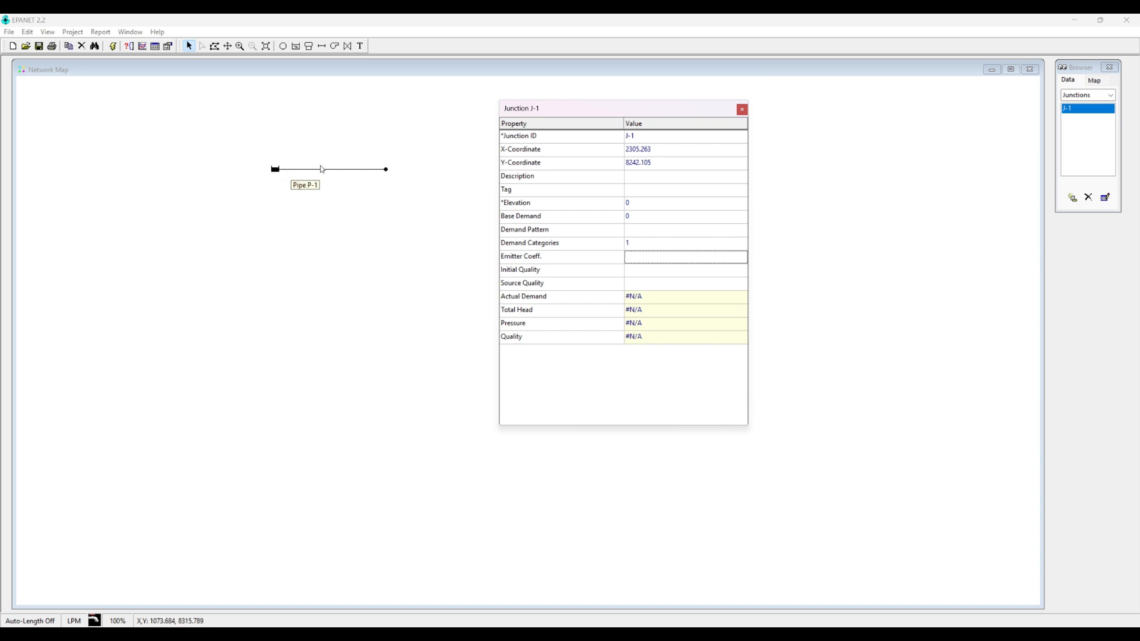
pyautogui.click(386, 171)
# Step: Compare junction J-1's Elevation with the water tower diagram in HW2_epanet_part.pdf, and return to the junction's properties
pyautogui.click(636, 203)
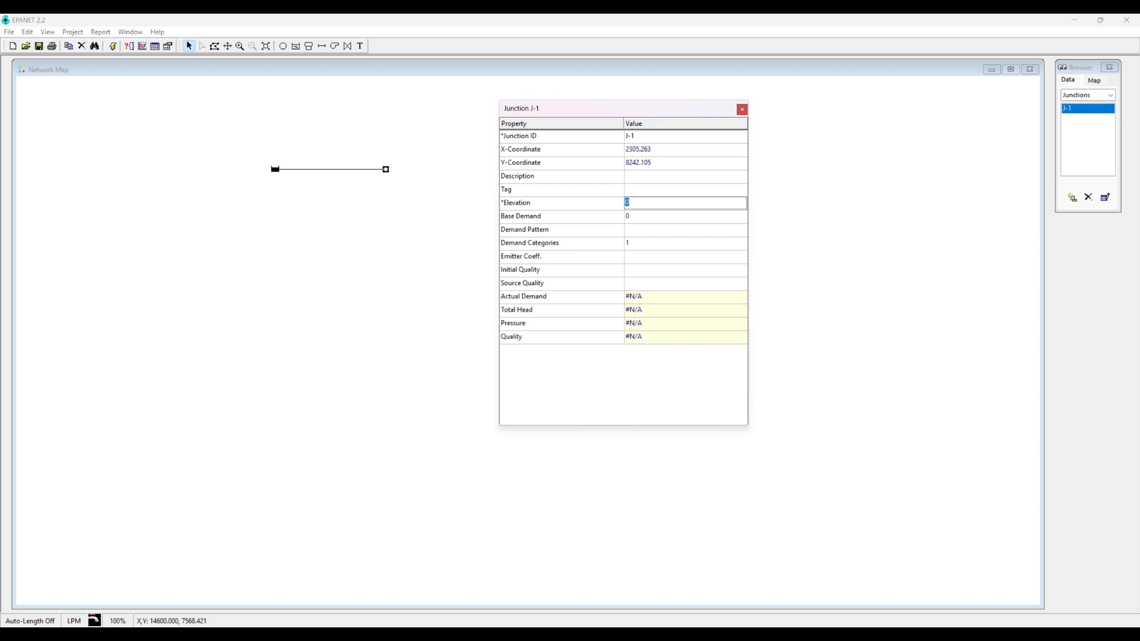
pyautogui.moveTo(1139, 172); pyautogui.dragTo(179, 16)
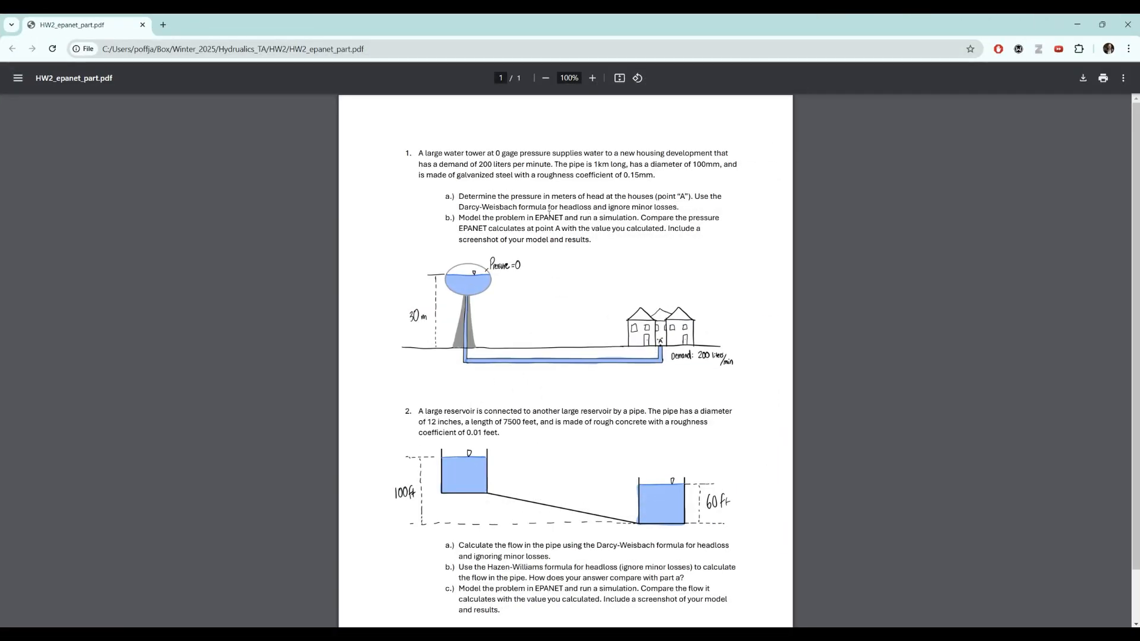
pyautogui.doubleClick(953, 22)
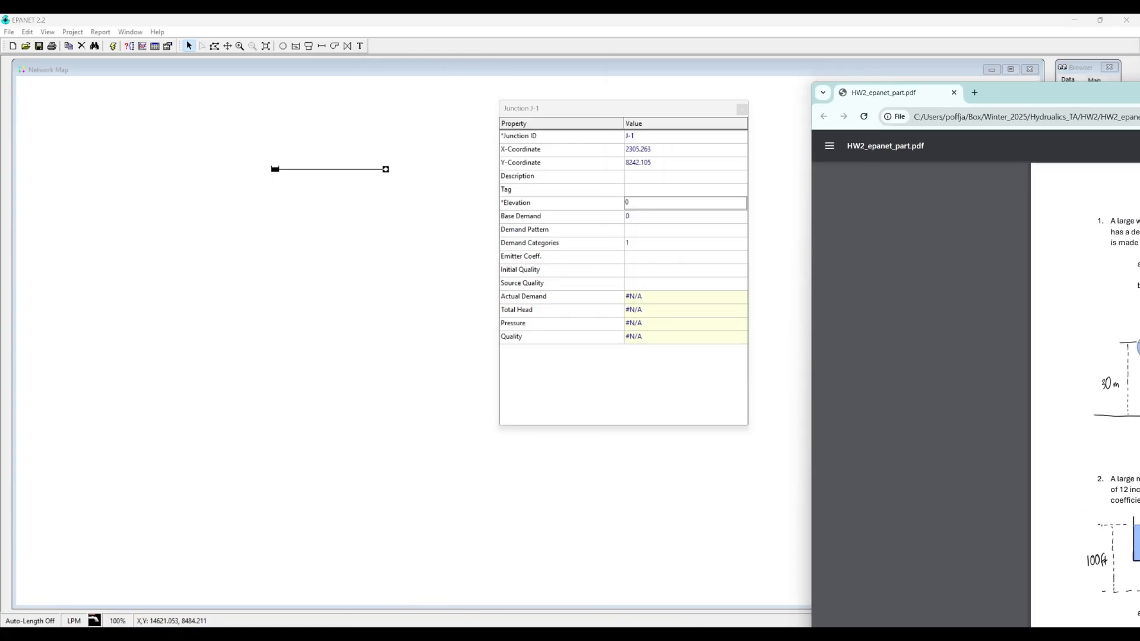
pyautogui.click(642, 206)
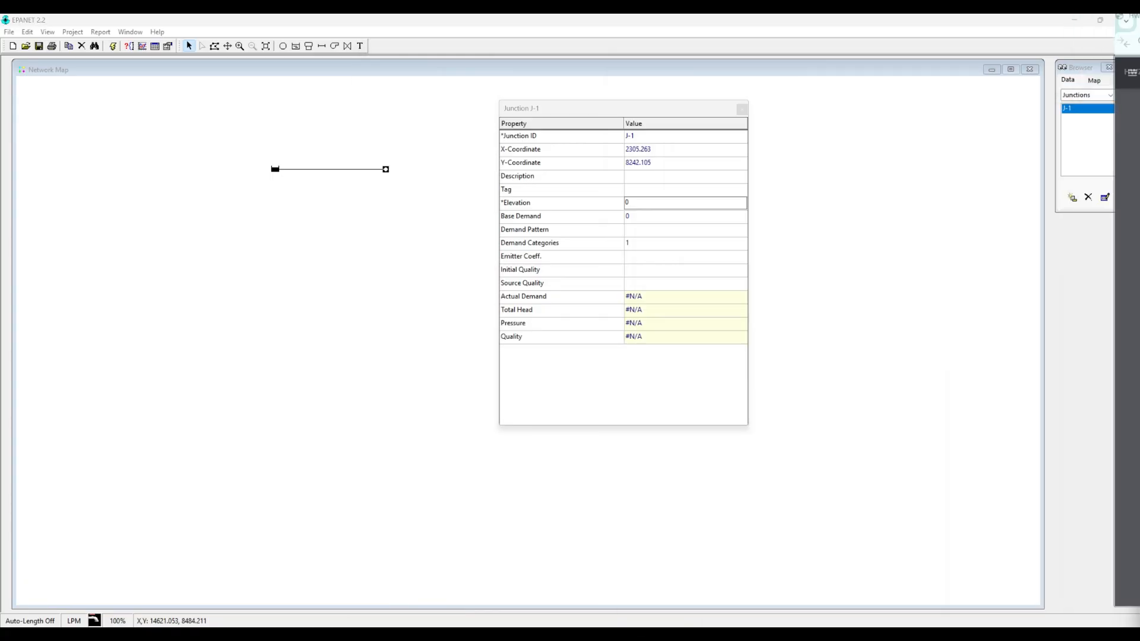
# Step: Set junction J-1's Base Demand to 300, and close its properties
pyautogui.click(640, 218)
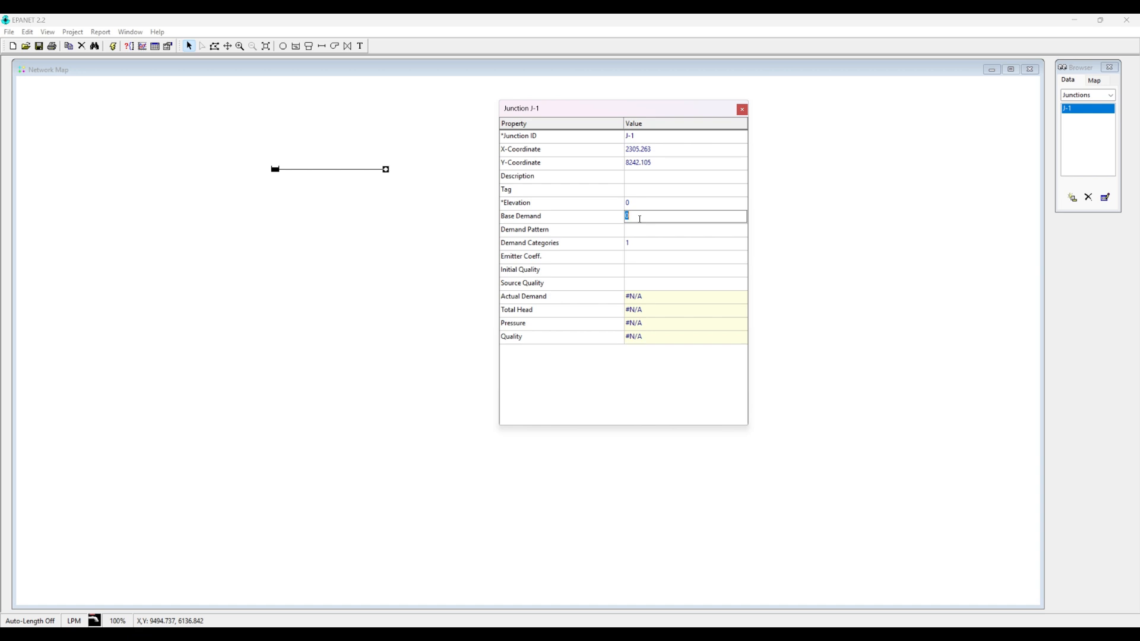
pyautogui.write('300')
pyautogui.press('Return')
pyautogui.click(743, 111)
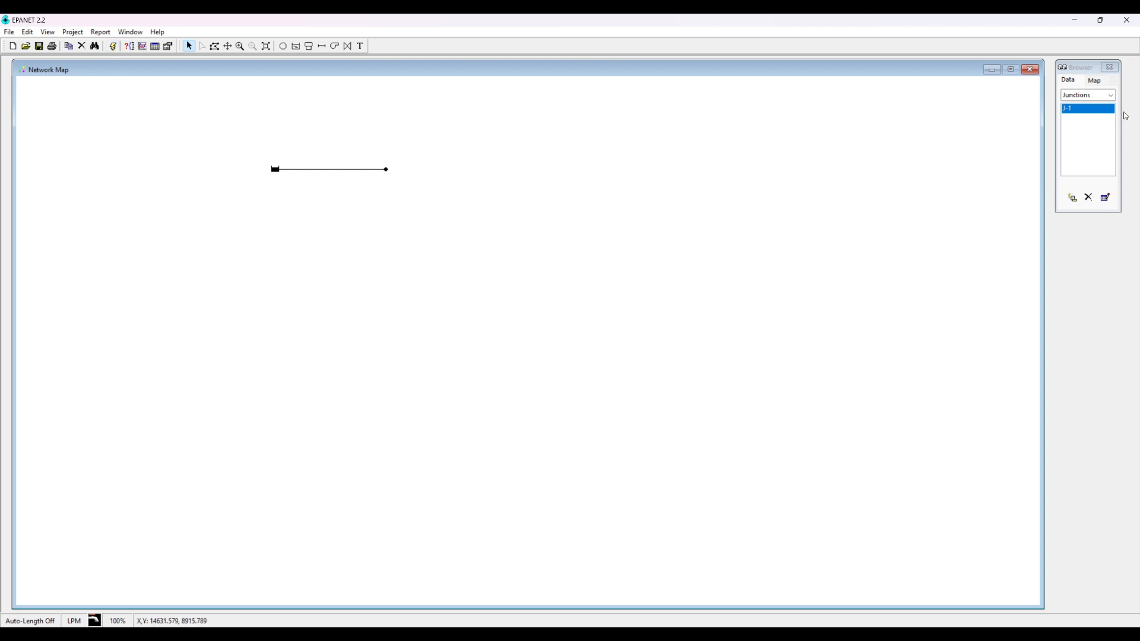
# Step: Review the project's Hydraulics analysis options, including flow units and headloss formula, and close them without editing
pyautogui.click(1087, 100)
pyautogui.click(1074, 195)
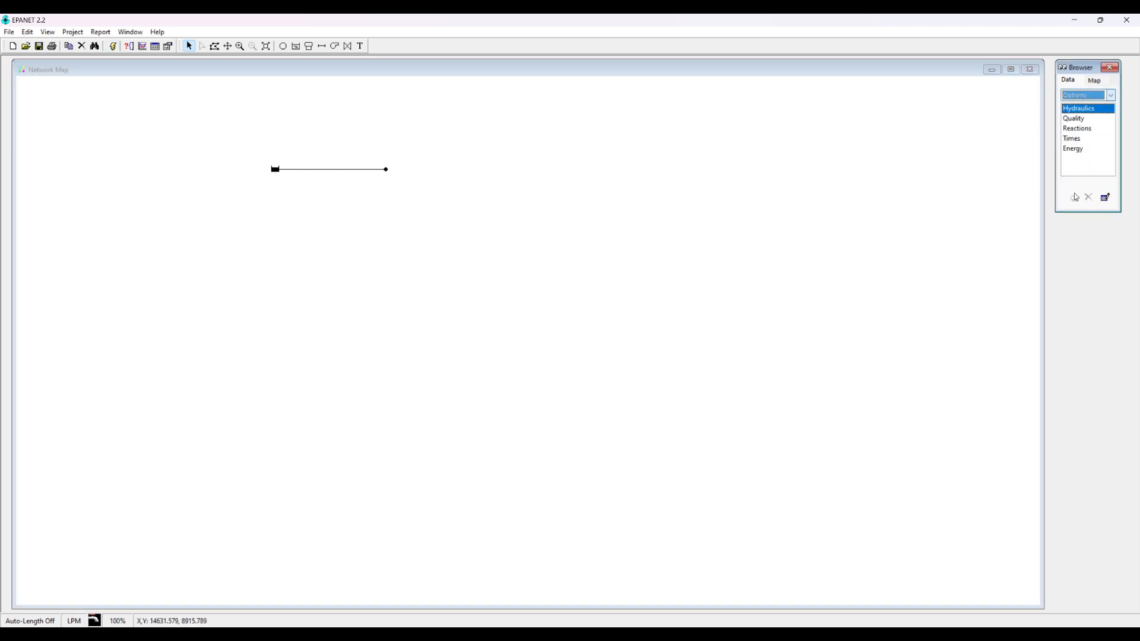
pyautogui.click(73, 32)
pyautogui.moveTo(101, 32)
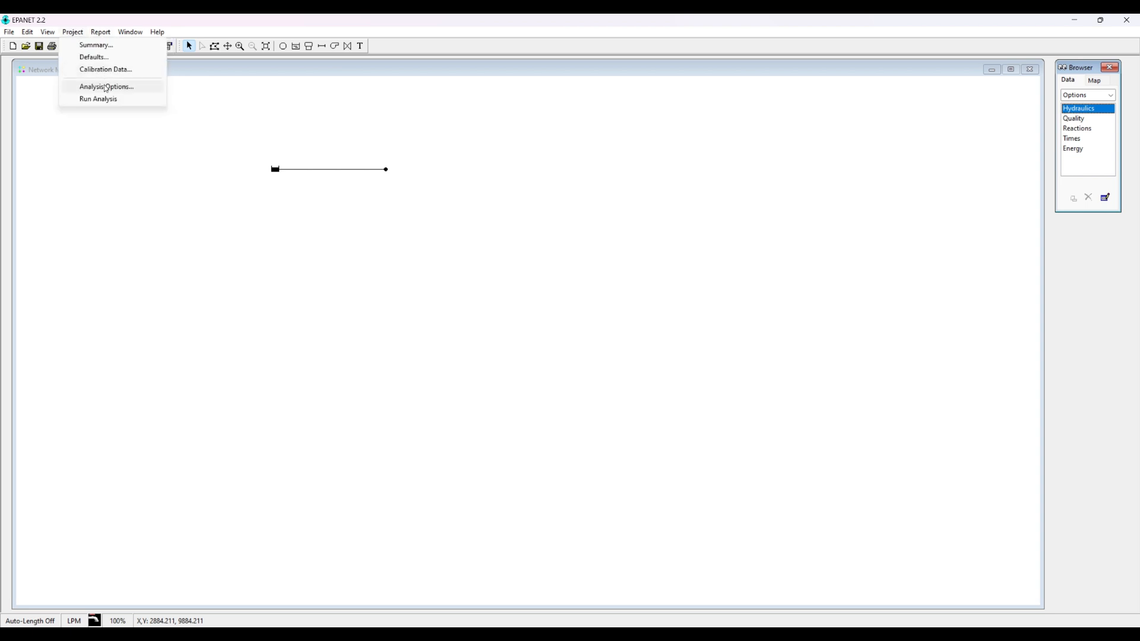
pyautogui.click(107, 88)
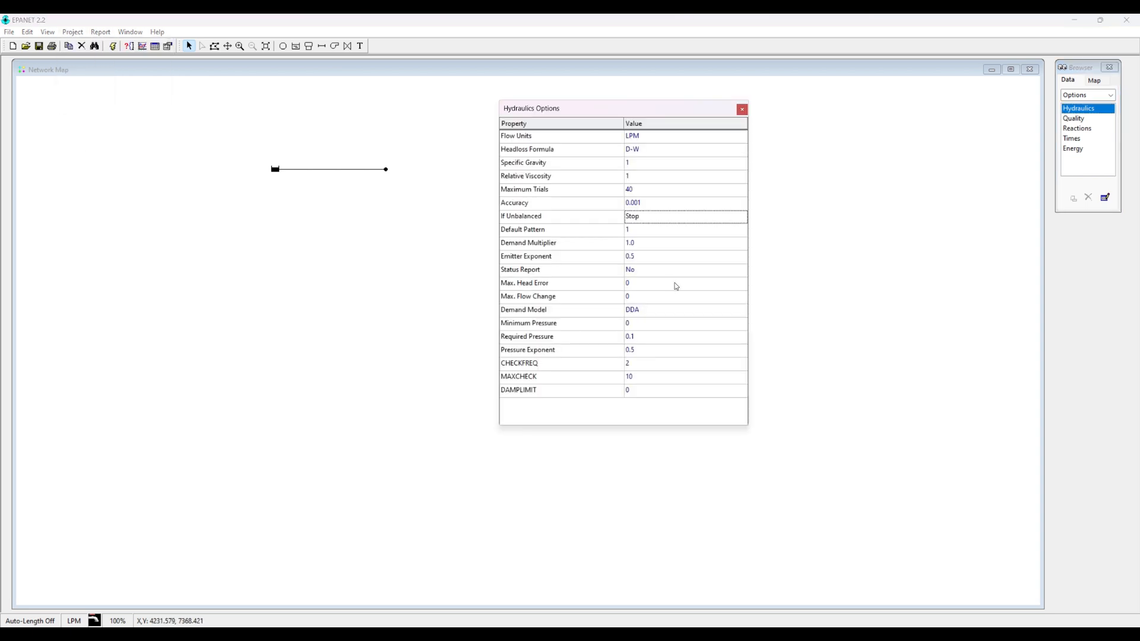
pyautogui.click(741, 109)
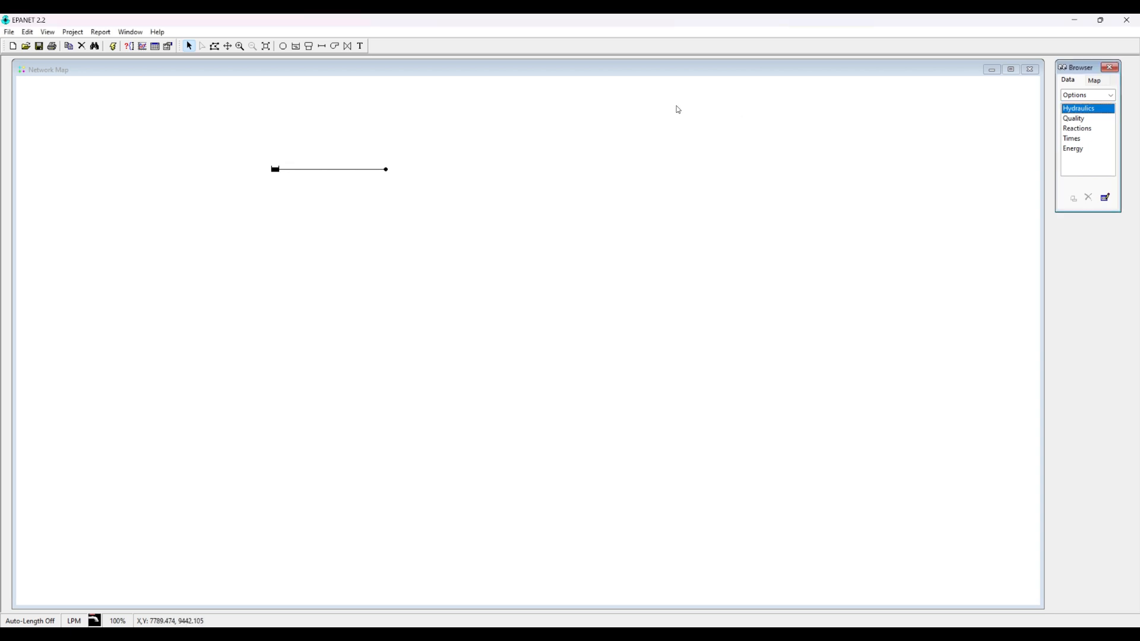
pyautogui.click(65, 32)
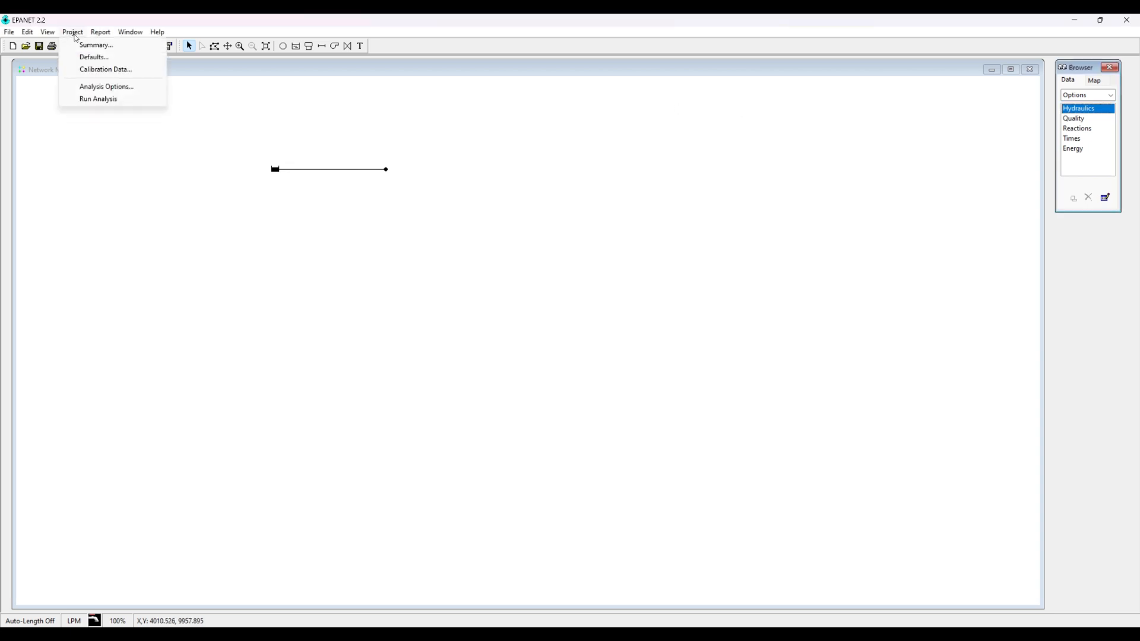
pyautogui.click(286, 114)
pyautogui.click(286, 114)
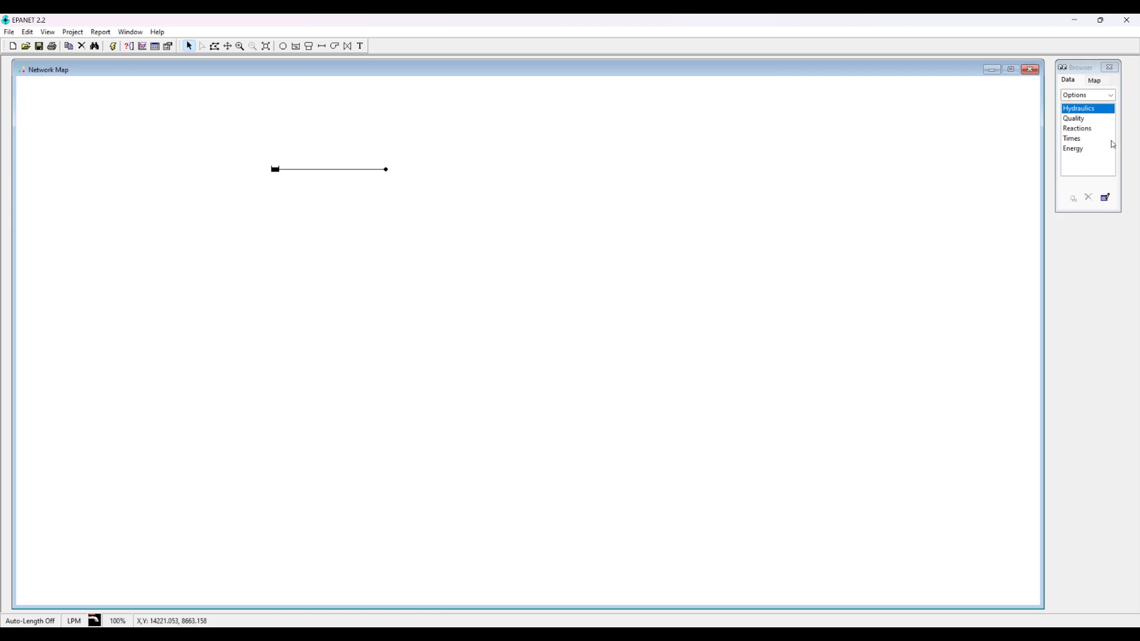
# Step: Review the project's Times options, including Total Duration, and close them without editing
pyautogui.click(1079, 66)
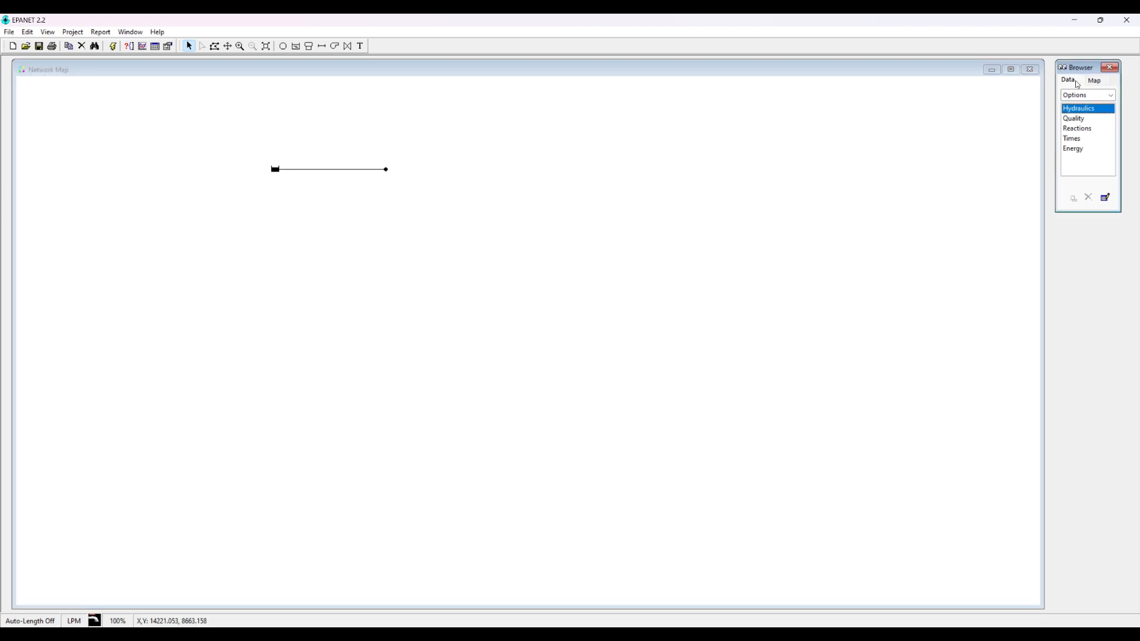
pyautogui.click(1087, 95)
pyautogui.click(1086, 192)
pyautogui.click(1082, 129)
pyautogui.click(1080, 120)
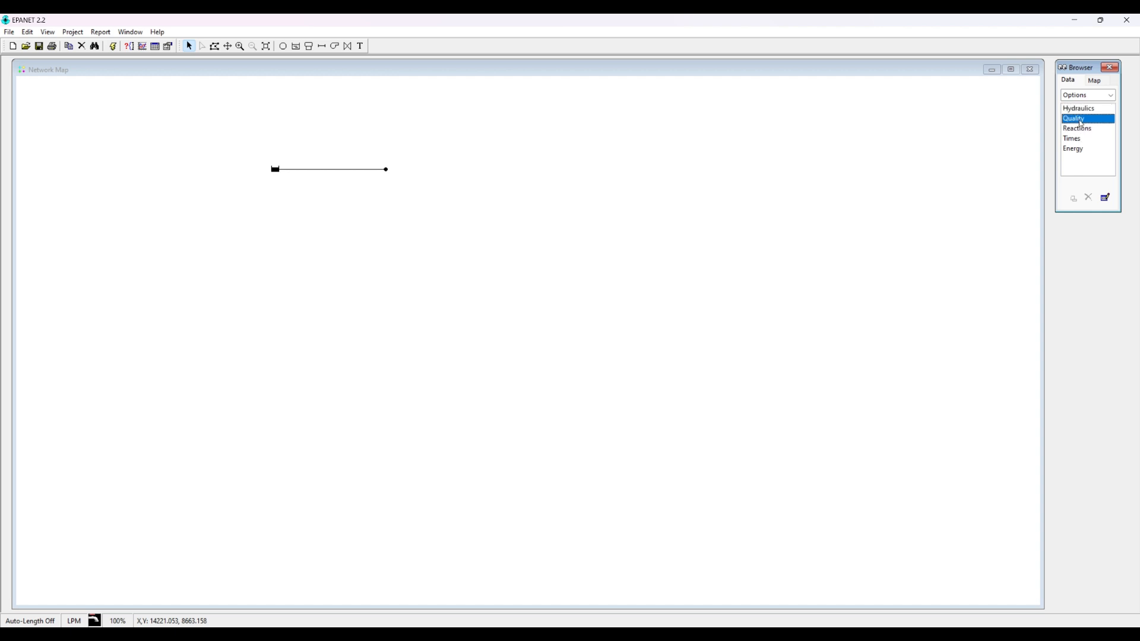
pyautogui.click(1080, 129)
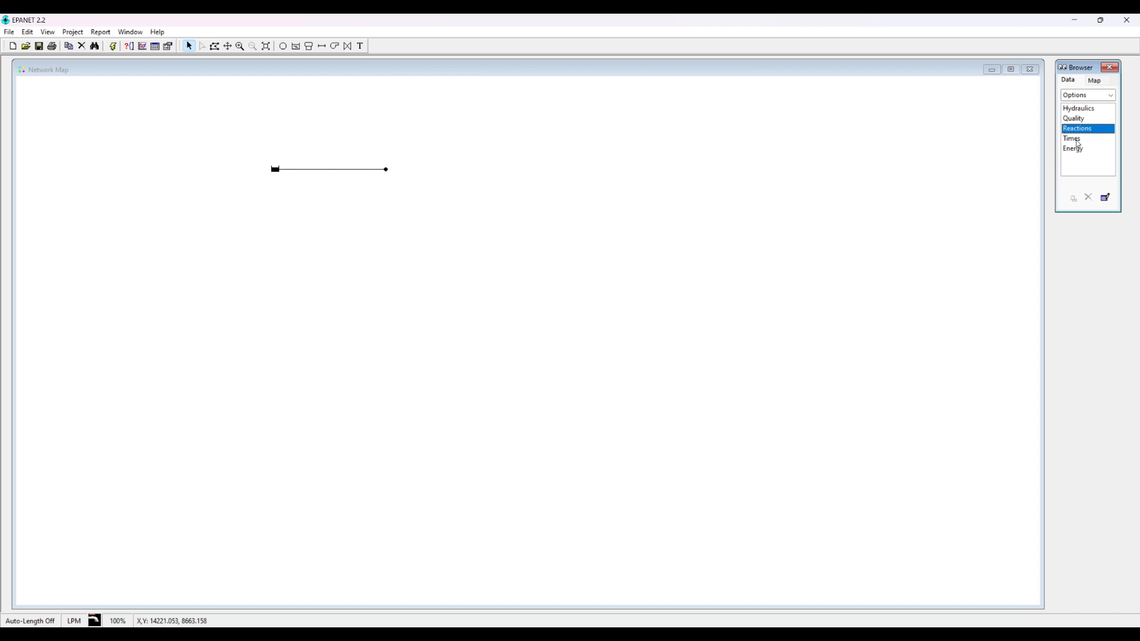
pyautogui.click(1081, 140)
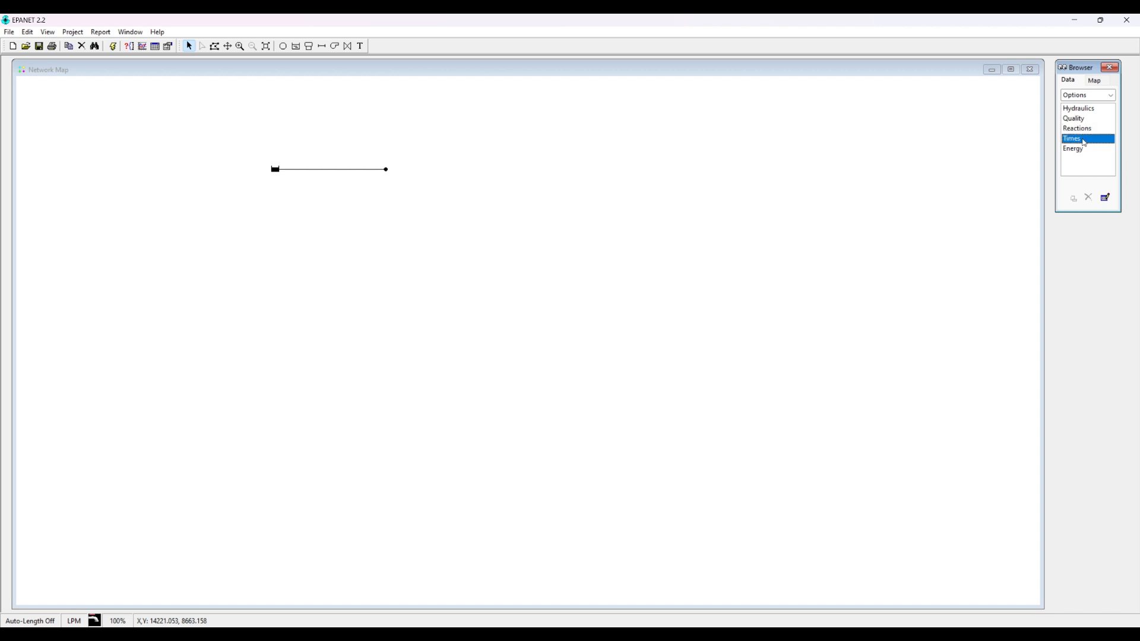
pyautogui.doubleClick(1084, 143)
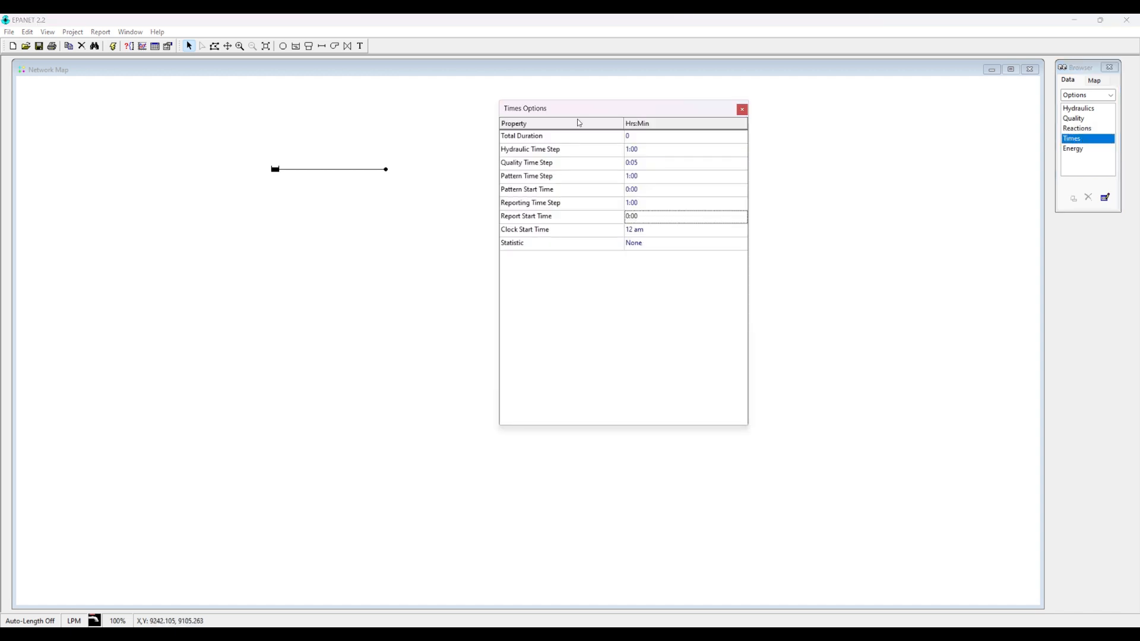
pyautogui.moveTo(537, 114); pyautogui.dragTo(545, 115)
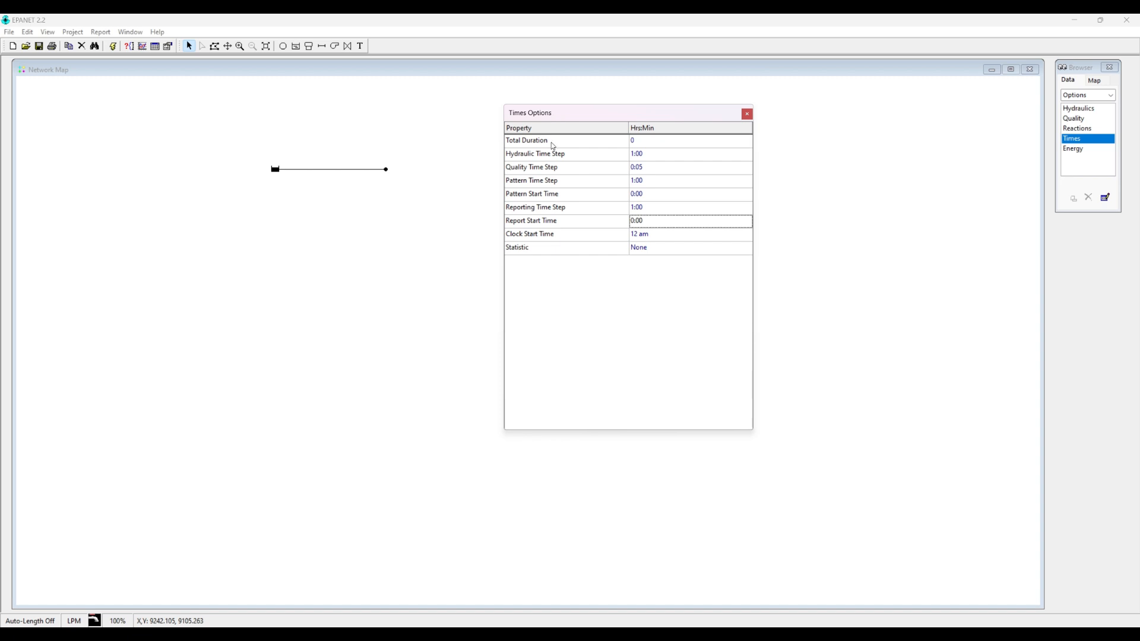
pyautogui.click(651, 141)
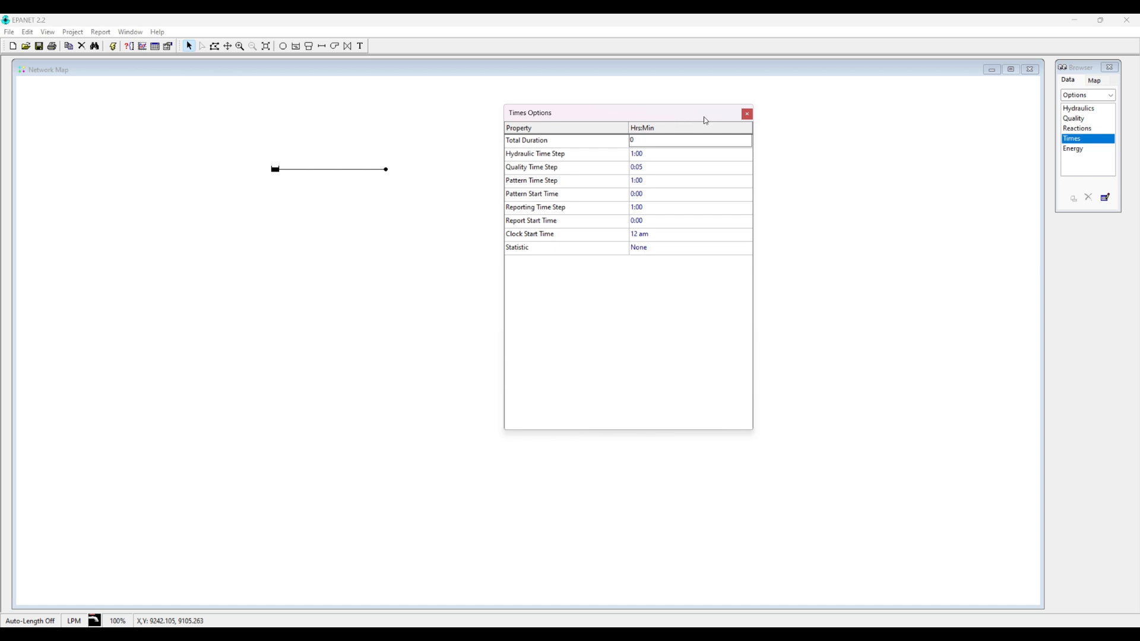
pyautogui.click(747, 114)
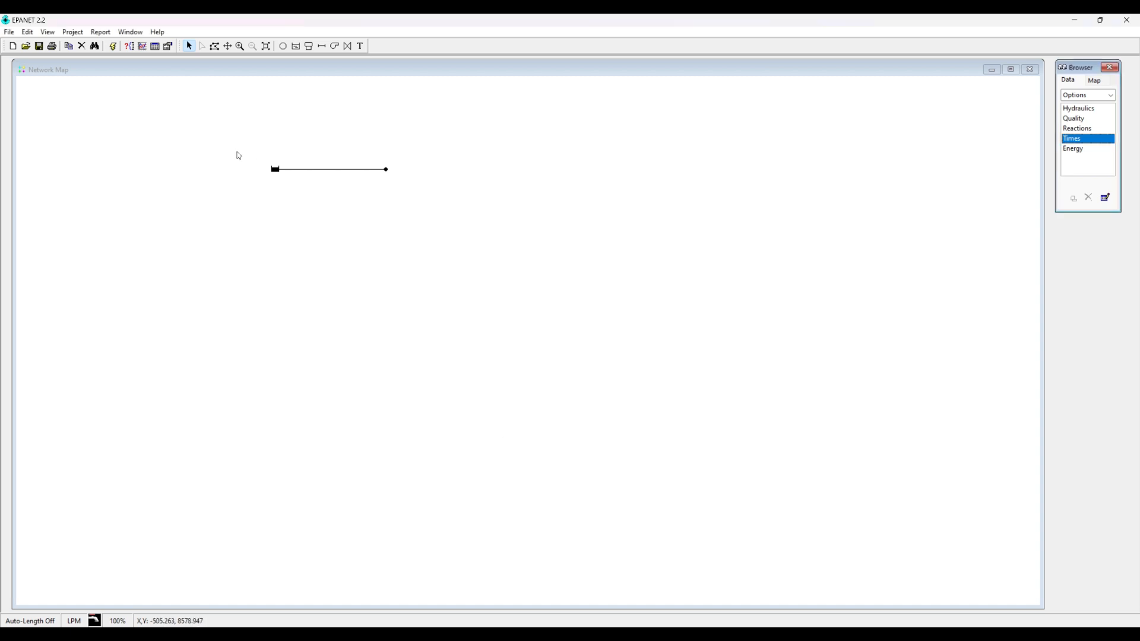
# Step: Run the network analysis twice, dismissing the run status each time
pyautogui.click(114, 48)
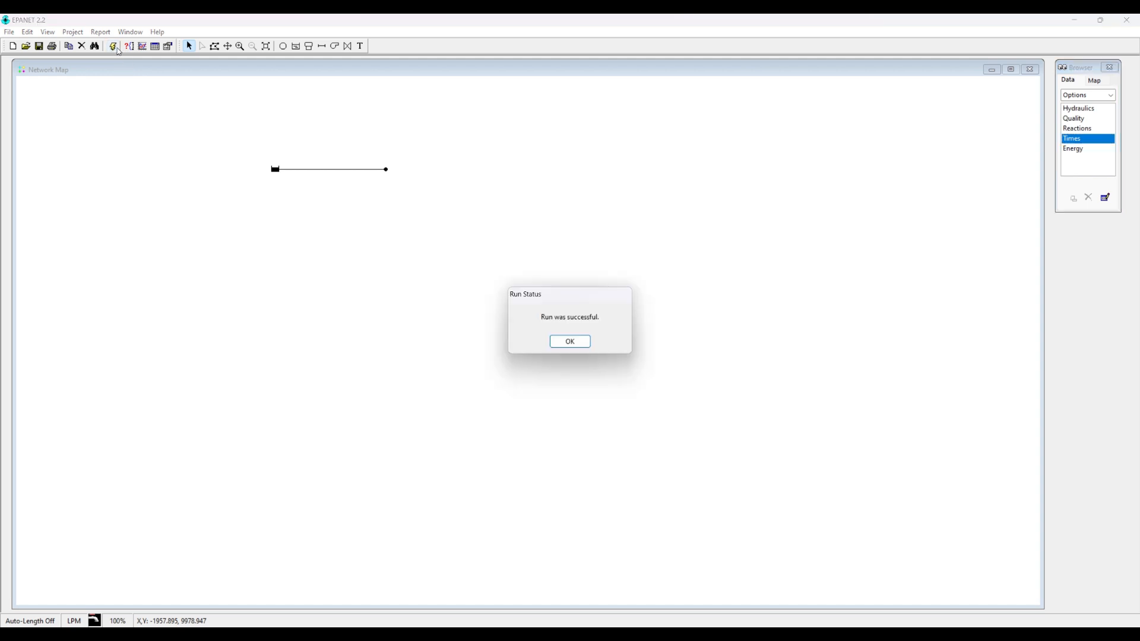
pyautogui.click(570, 342)
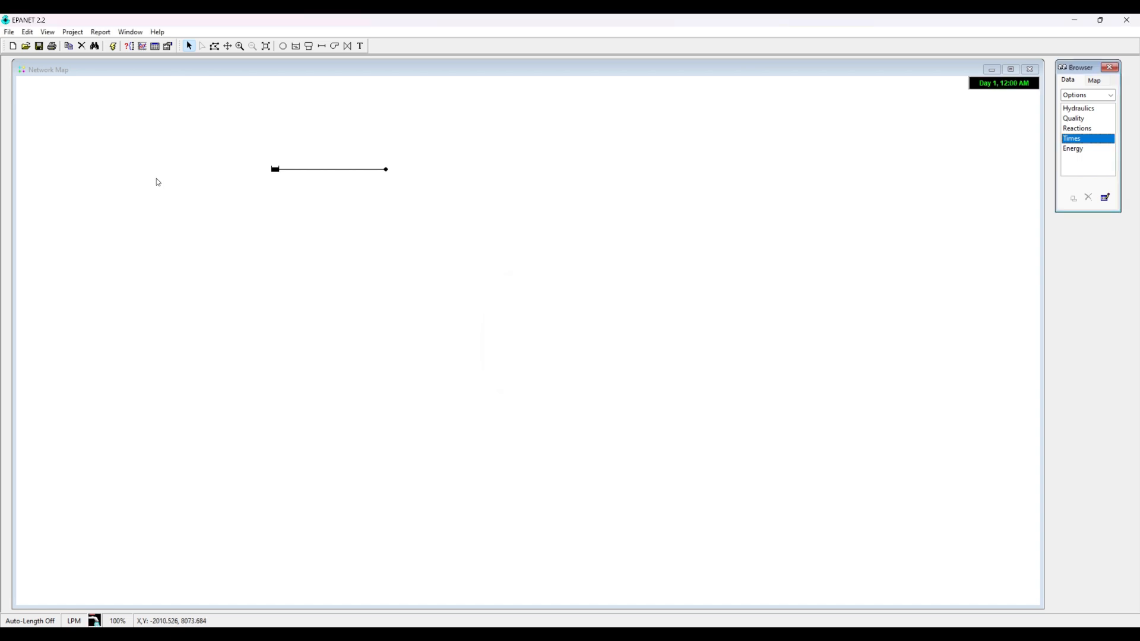
pyautogui.click(74, 33)
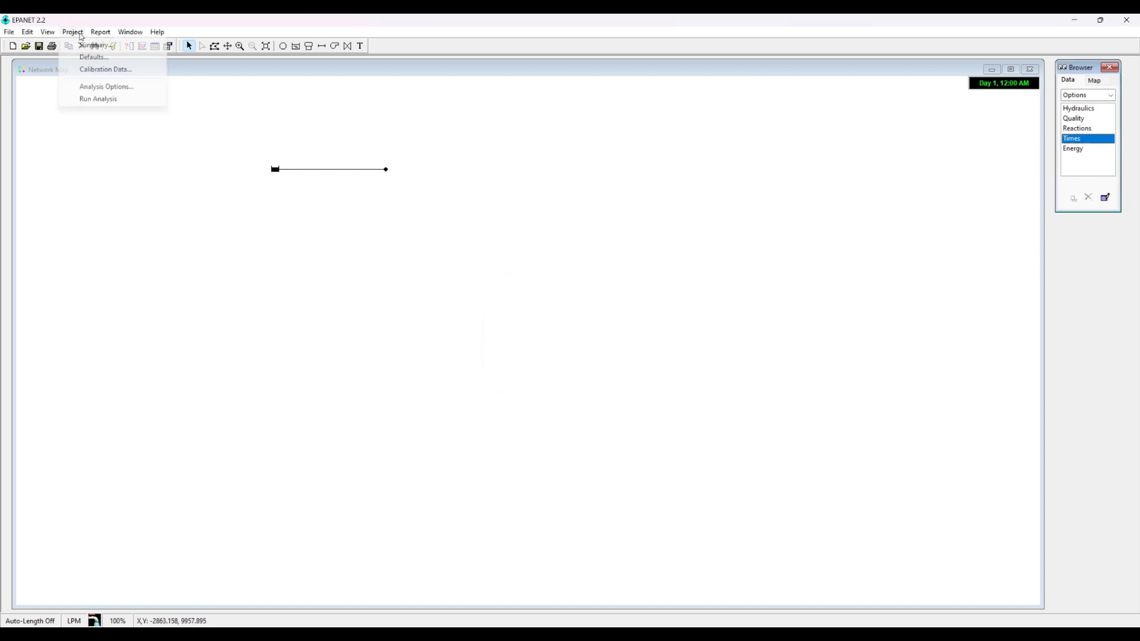
pyautogui.click(97, 99)
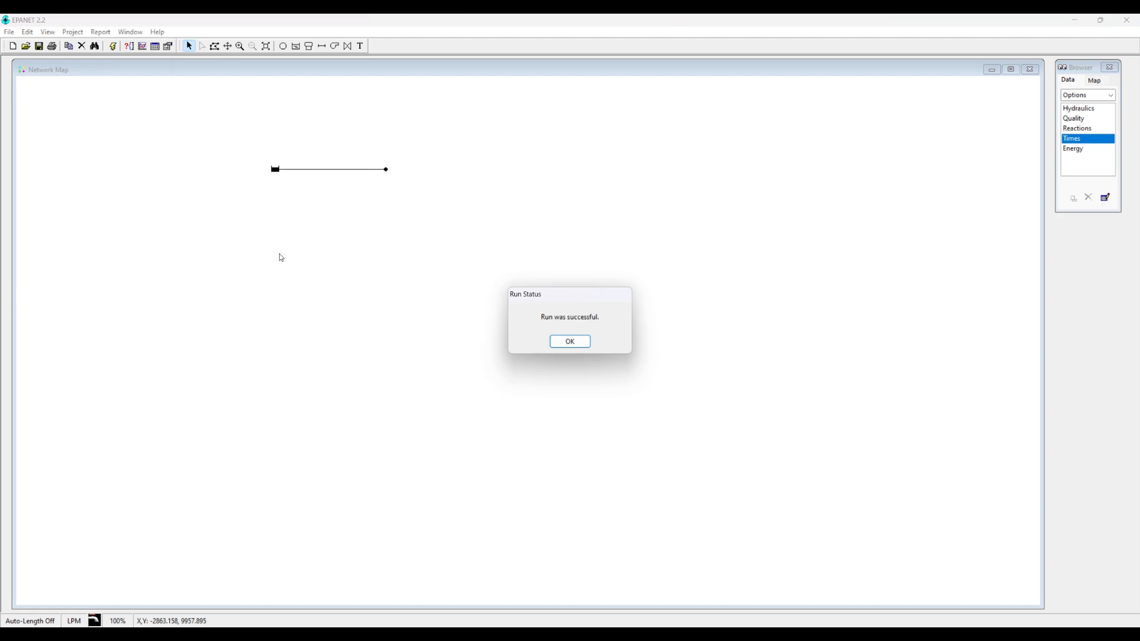
pyautogui.click(570, 343)
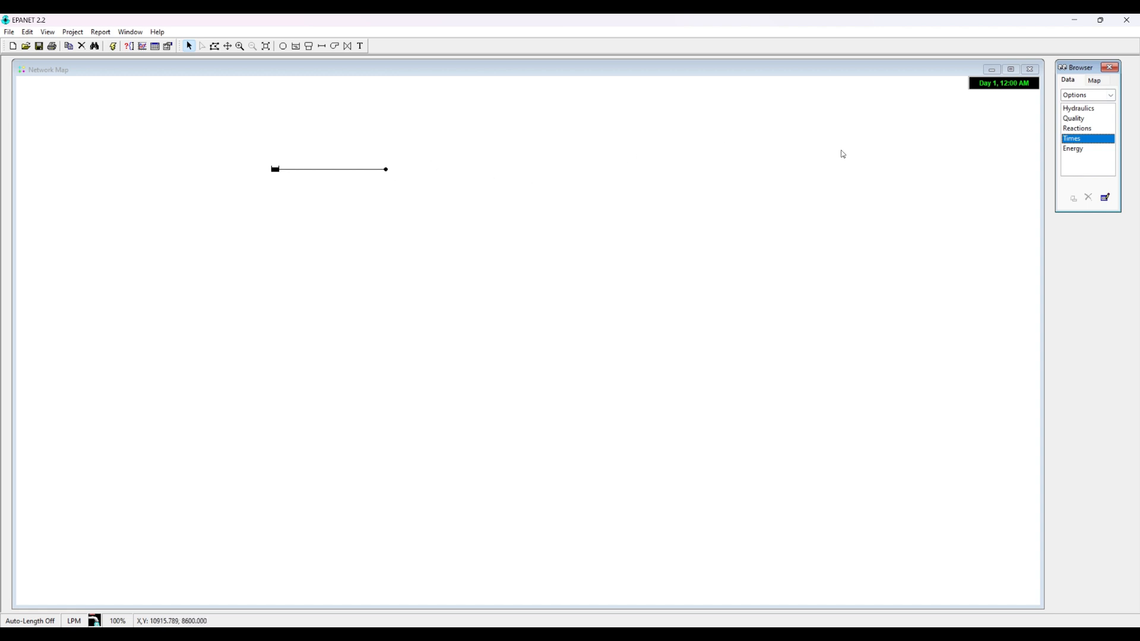
# Step: Display node Elevation on the Network Map and check it at junction J-1 and reservoir R-1
pyautogui.moveTo(1078, 73); pyautogui.dragTo(1073, 79)
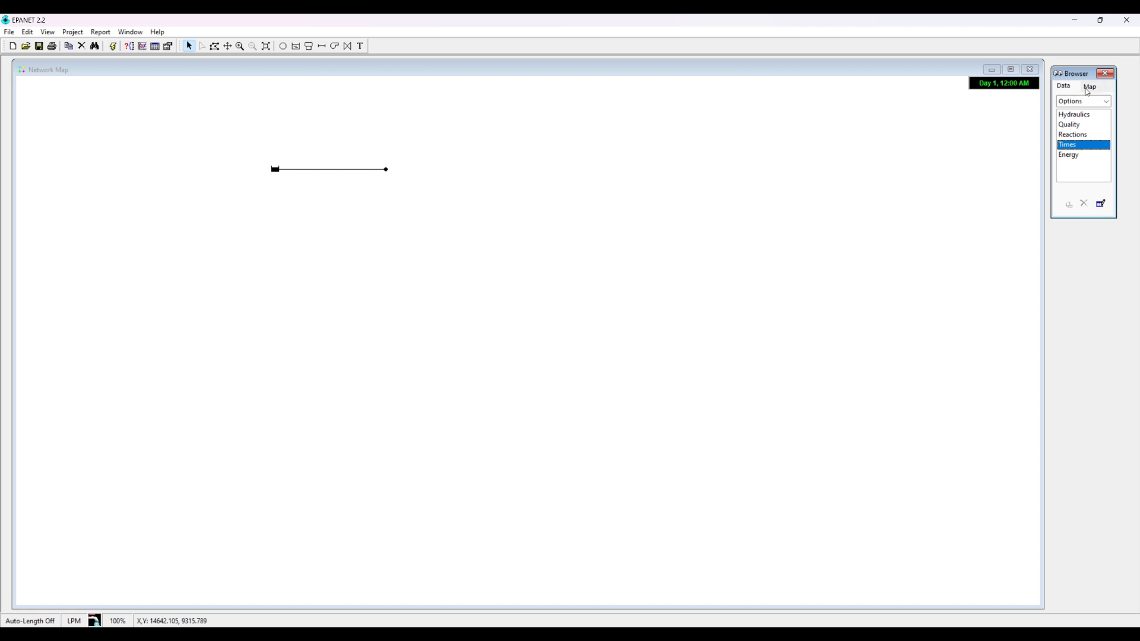
pyautogui.click(1091, 87)
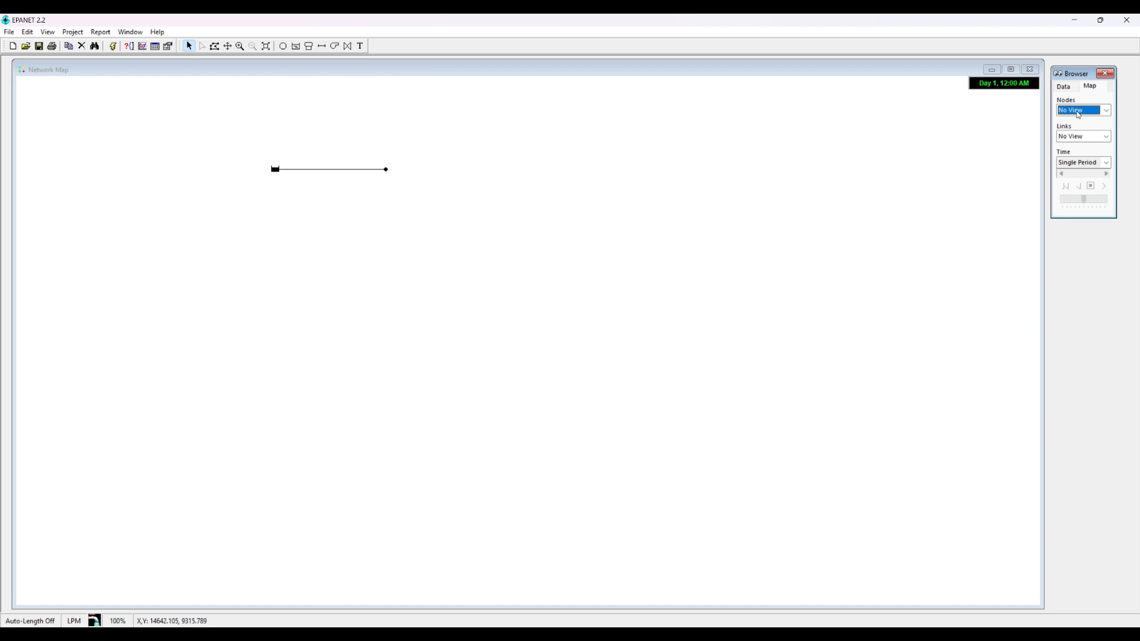
pyautogui.click(1106, 111)
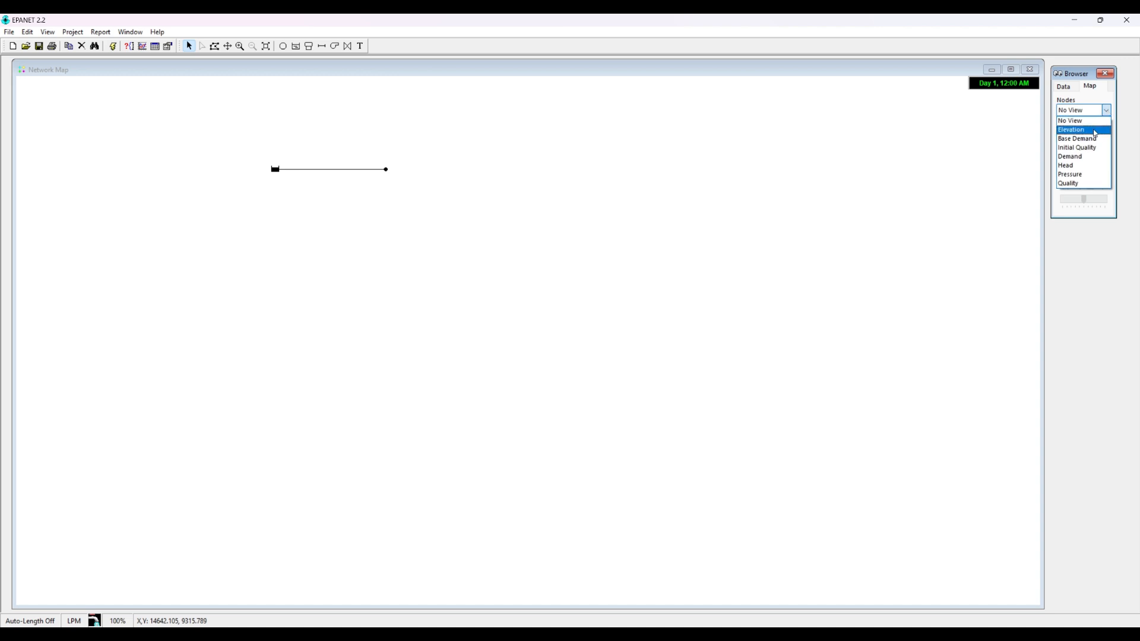
pyautogui.click(1095, 131)
pyautogui.moveTo(386, 173)
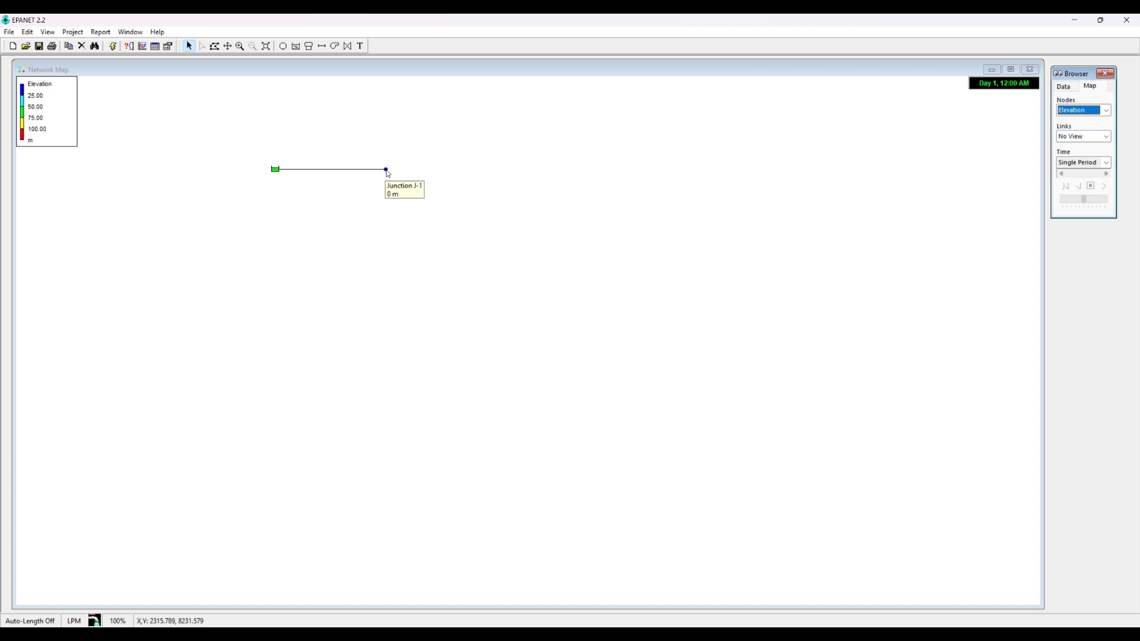
pyautogui.moveTo(277, 173)
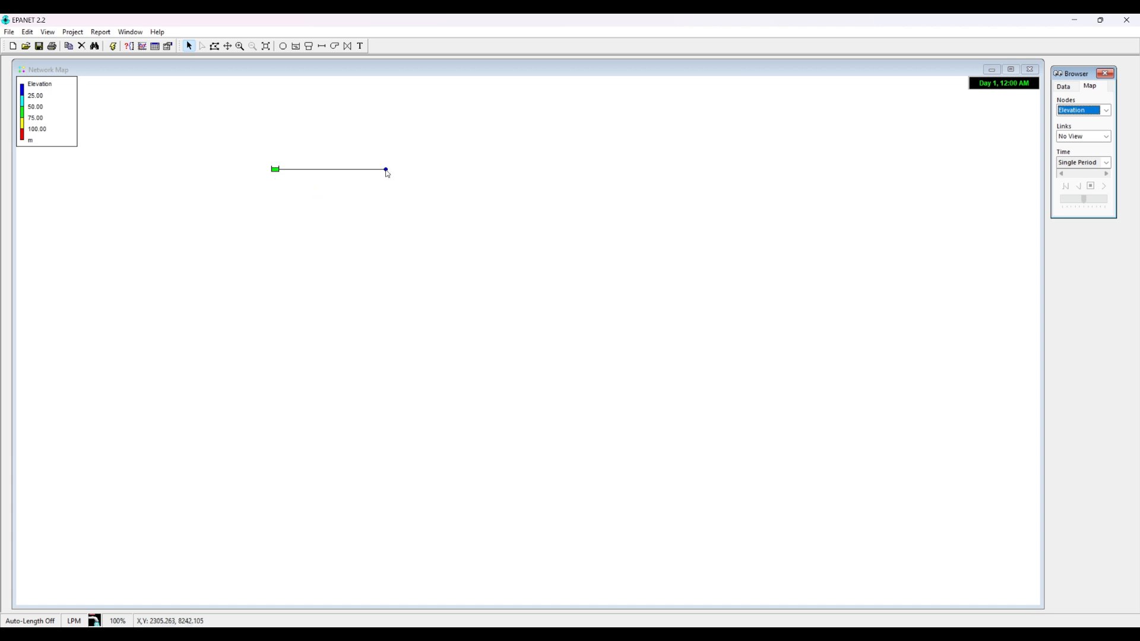
# Step: Switch the node display to Base Demand and check it at junction J-1 and reservoir R-1
pyautogui.click(1099, 110)
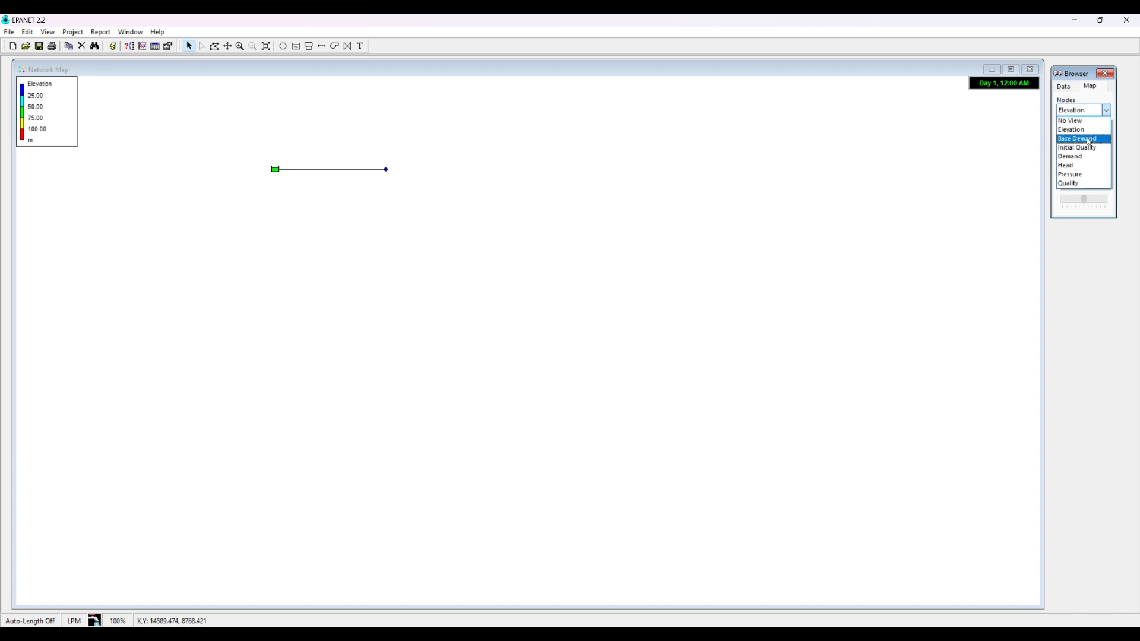
pyautogui.click(1089, 142)
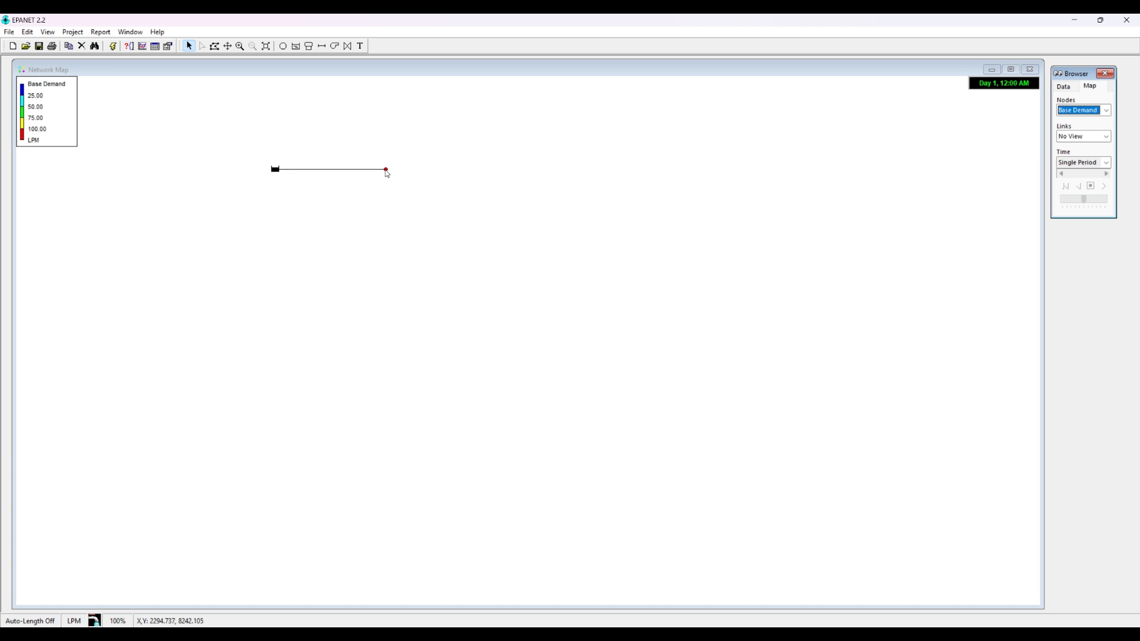
pyautogui.moveTo(387, 173)
pyautogui.moveTo(277, 174)
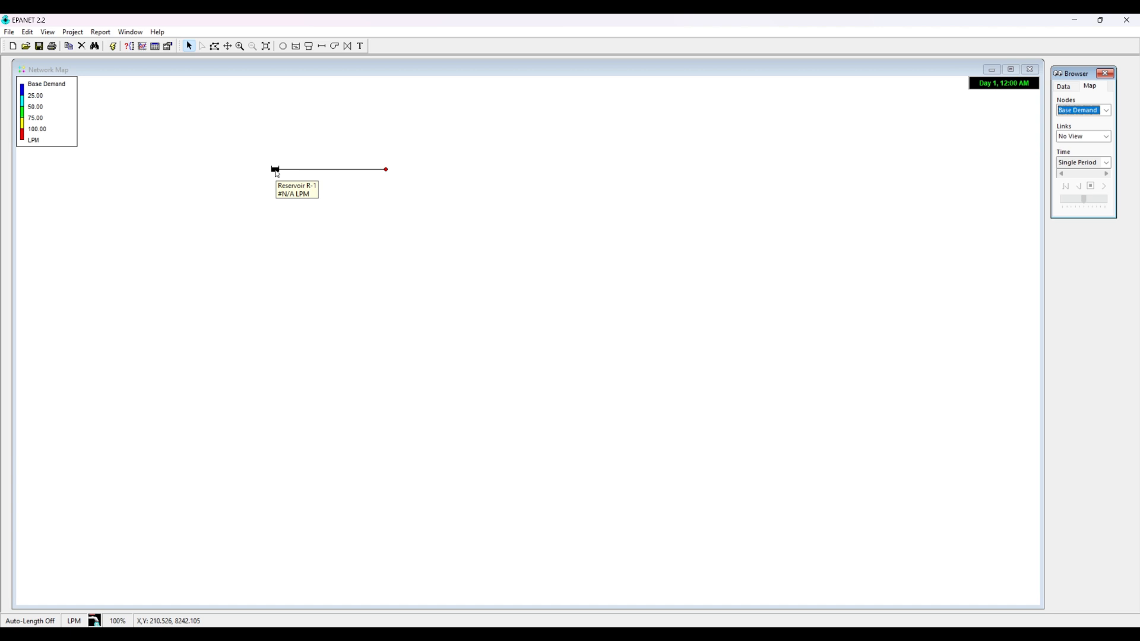
# Step: Set the node display on the Network Map to Pressure and check it at reservoir R-1
pyautogui.click(1083, 111)
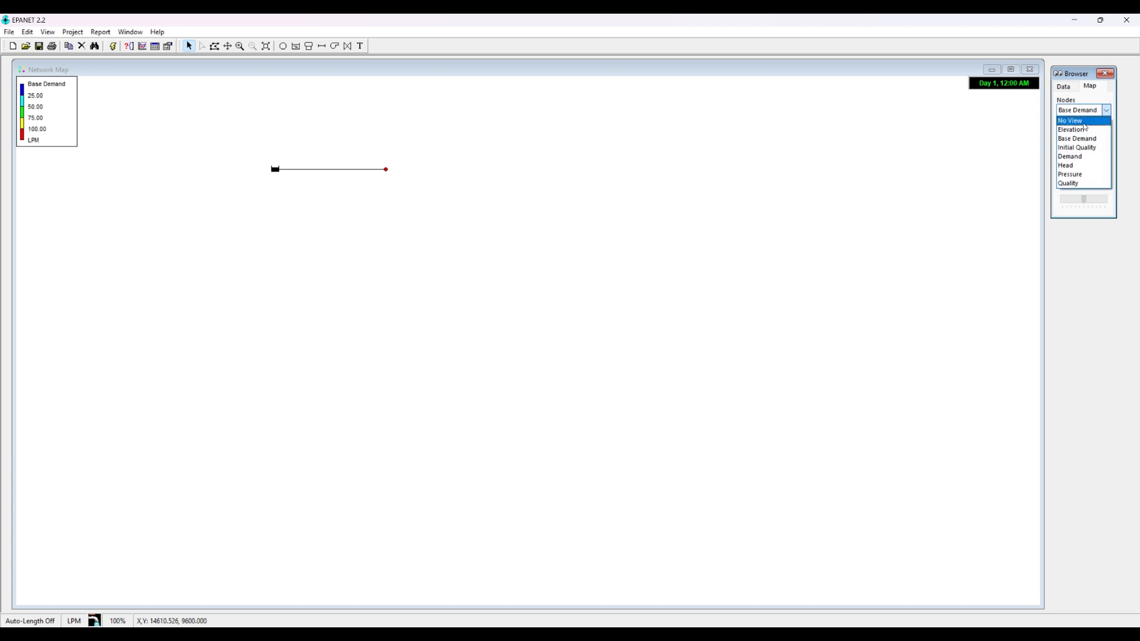
pyautogui.click(1082, 177)
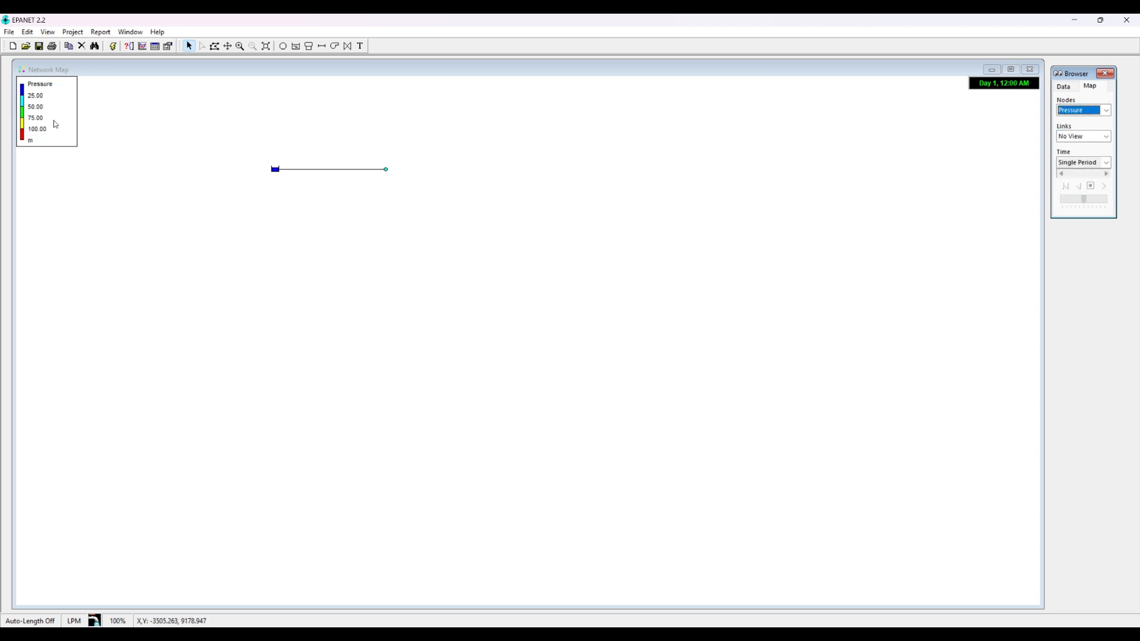
pyautogui.moveTo(278, 175)
# Step: Consult problem 1 part a in HW2_epanet_part.pdf about the pressure at the houses, and return to EPANET
pyautogui.hotkey('alt', 'Tab')
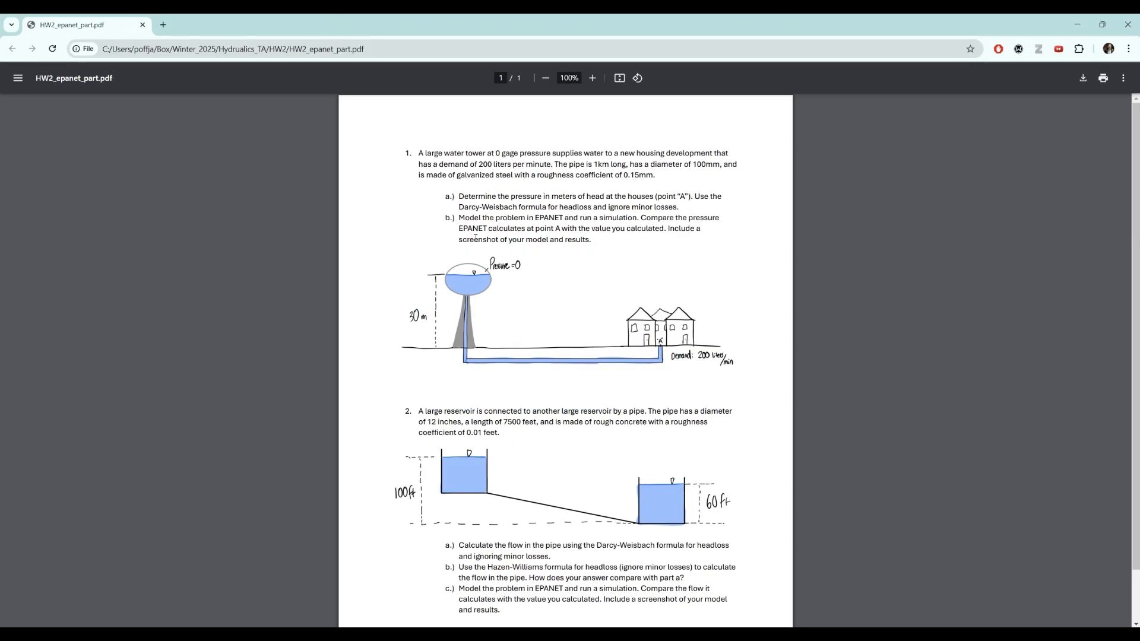
pyautogui.moveTo(511, 199); pyautogui.dragTo(552, 199)
pyautogui.moveTo(670, 21); pyautogui.dragTo(1139, 78)
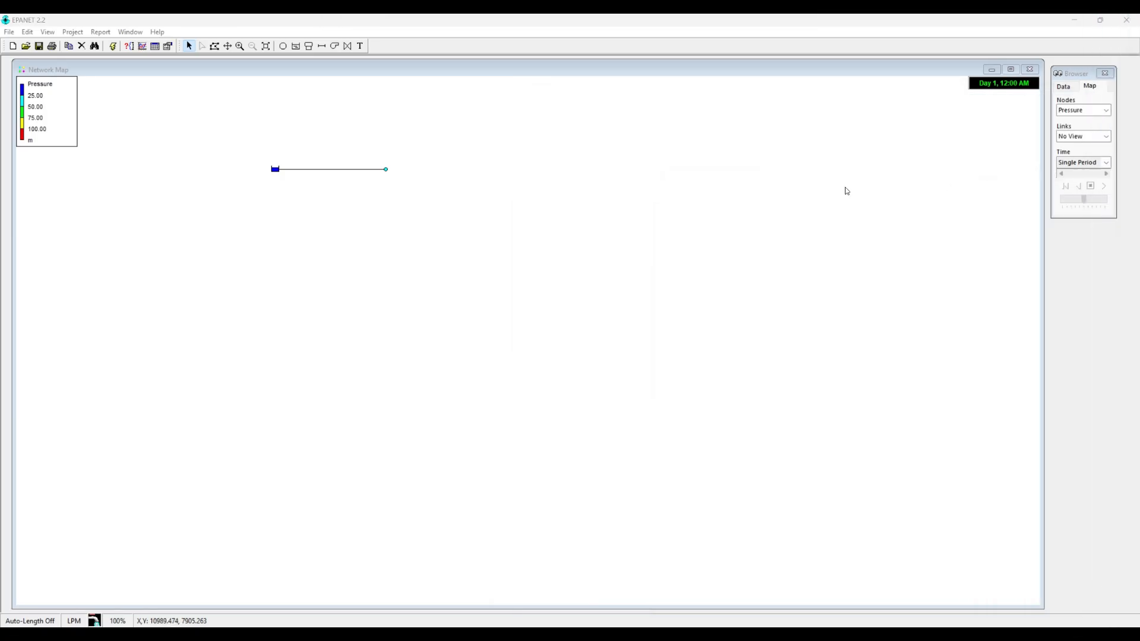
# Step: Display Unit Headloss and then Friction Factor for the links, checking each value on pipe P-1
pyautogui.click(1079, 136)
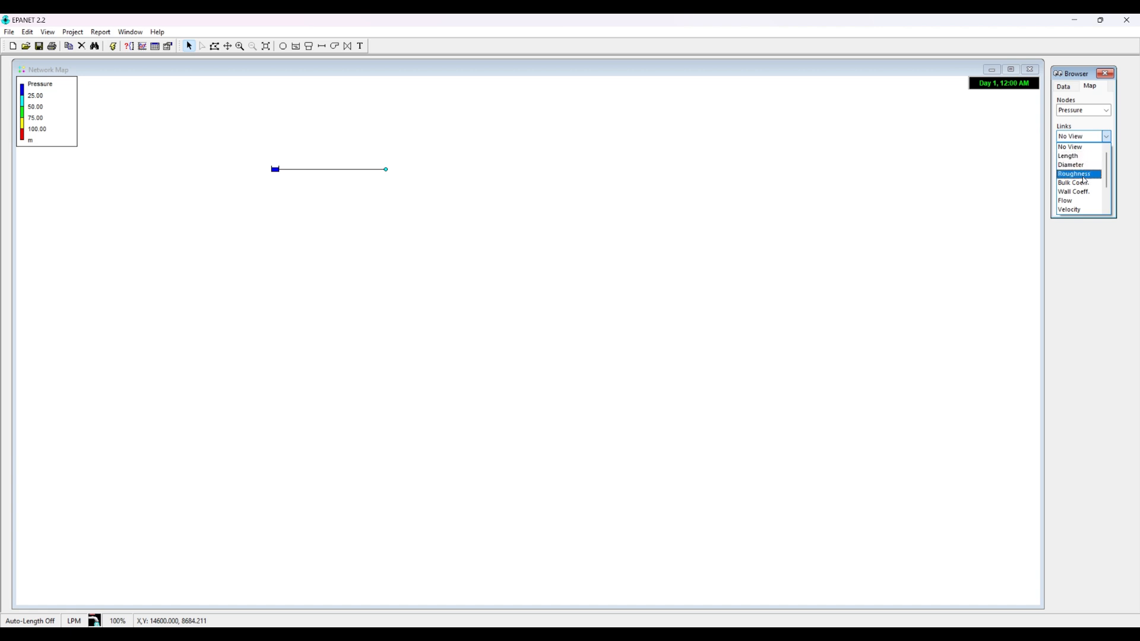
pyautogui.scroll(-2, 1084, 181)
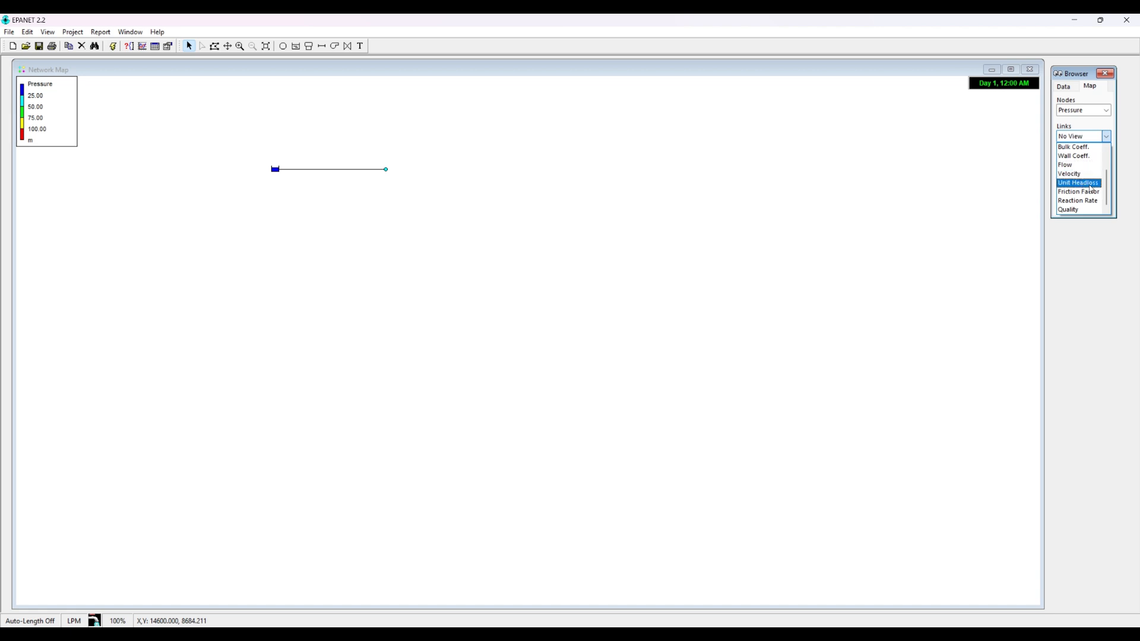
pyautogui.click(1091, 184)
pyautogui.moveTo(342, 171)
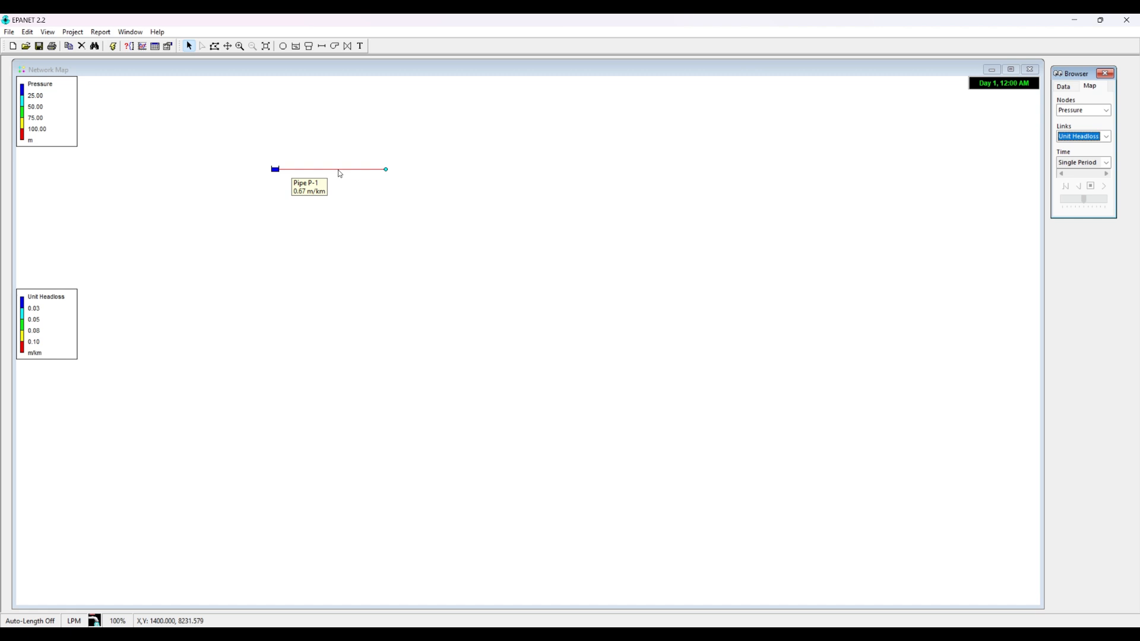
pyautogui.click(1106, 136)
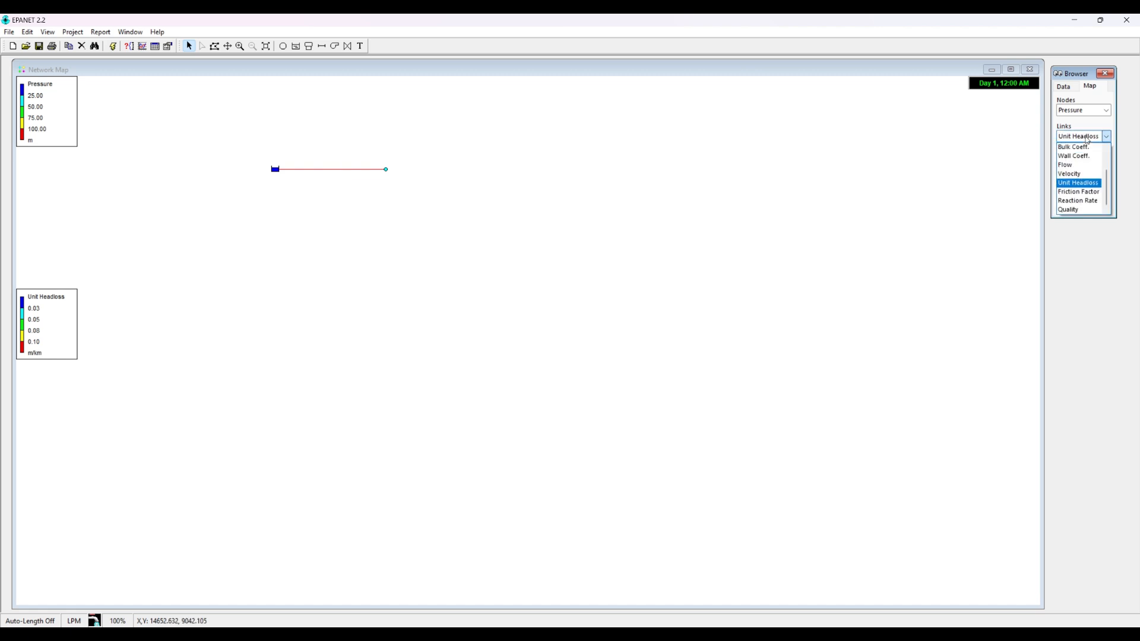
pyautogui.click(1088, 194)
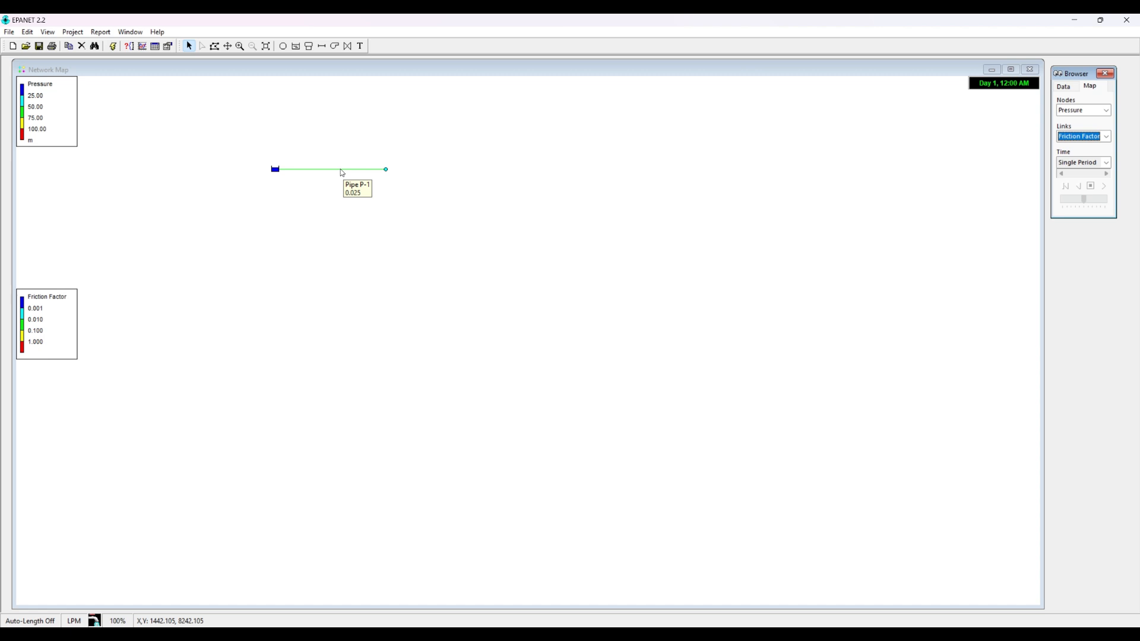
# Step: Set the link display to Velocity, check it on pipe P-1, and select the pipe
pyautogui.click(1107, 136)
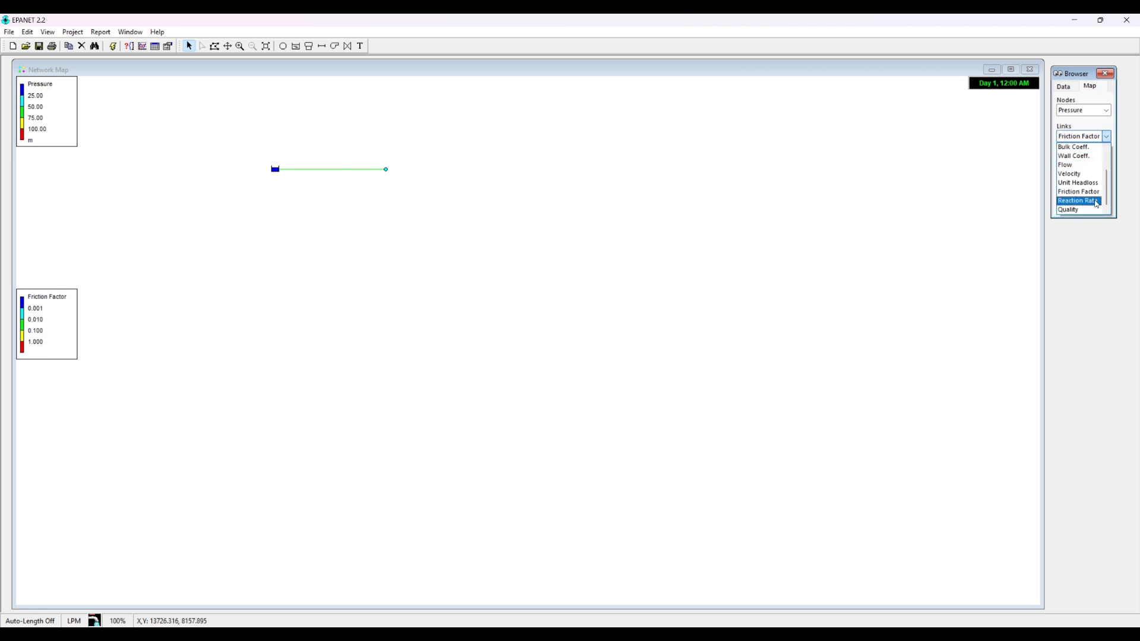
pyautogui.click(1078, 173)
pyautogui.moveTo(330, 173)
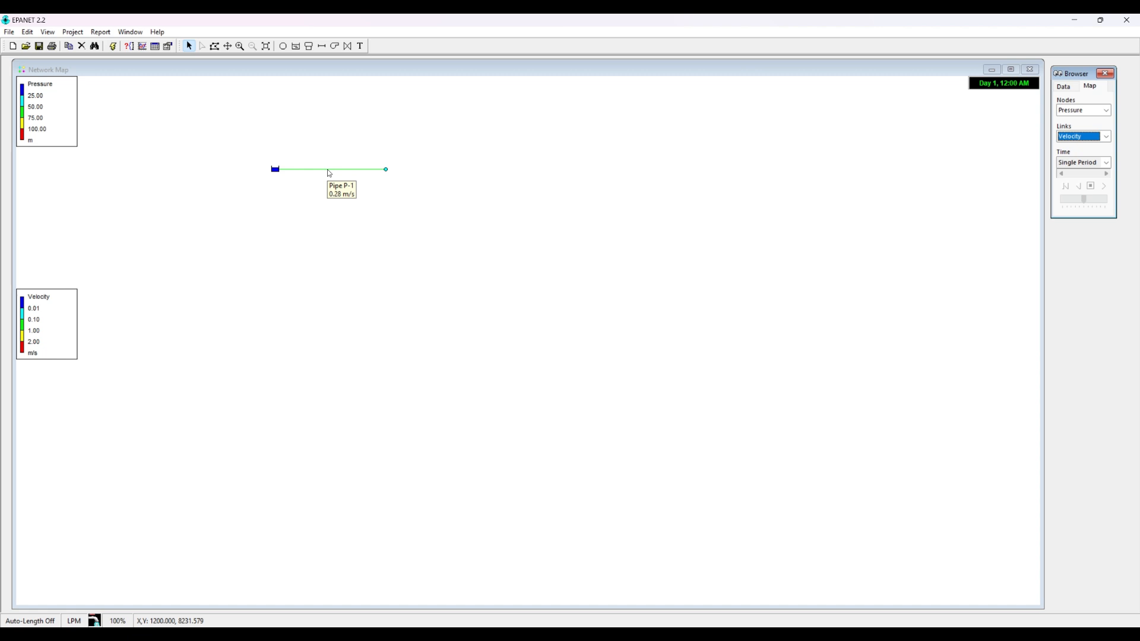
pyautogui.click(330, 173)
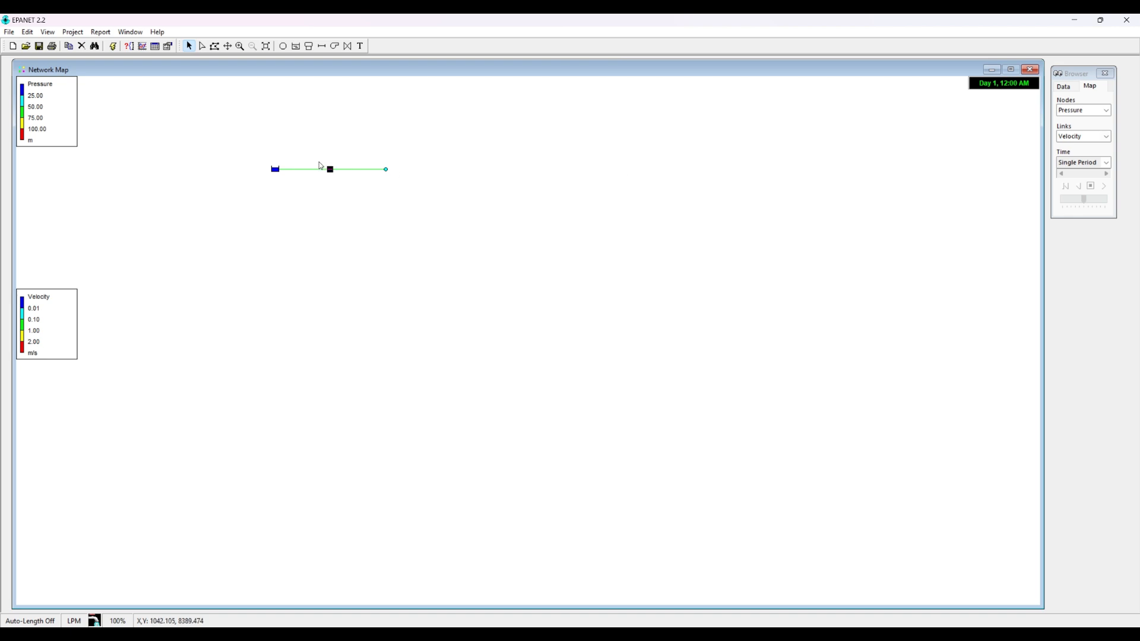
# Step: Consult problem 2 about the two connected reservoirs in HW2_epanet_part.pdf, and return to EPANET
pyautogui.moveTo(275, 174)
pyautogui.moveTo(387, 174)
pyautogui.hotkey('alt', 'Tab')
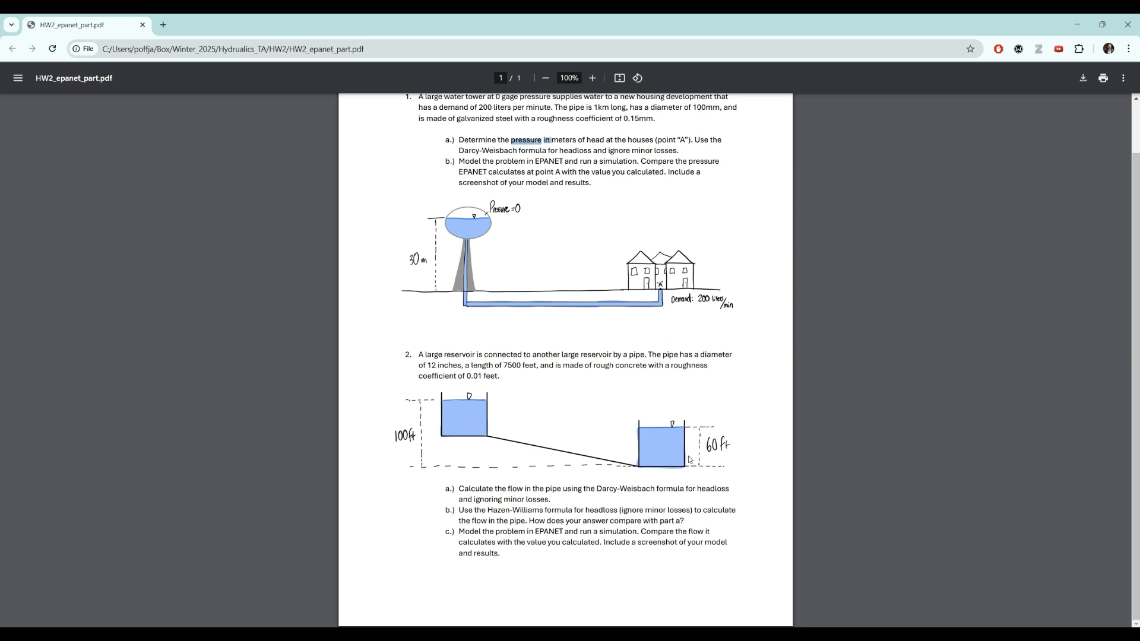
pyautogui.moveTo(656, 26); pyautogui.dragTo(1139, 29)
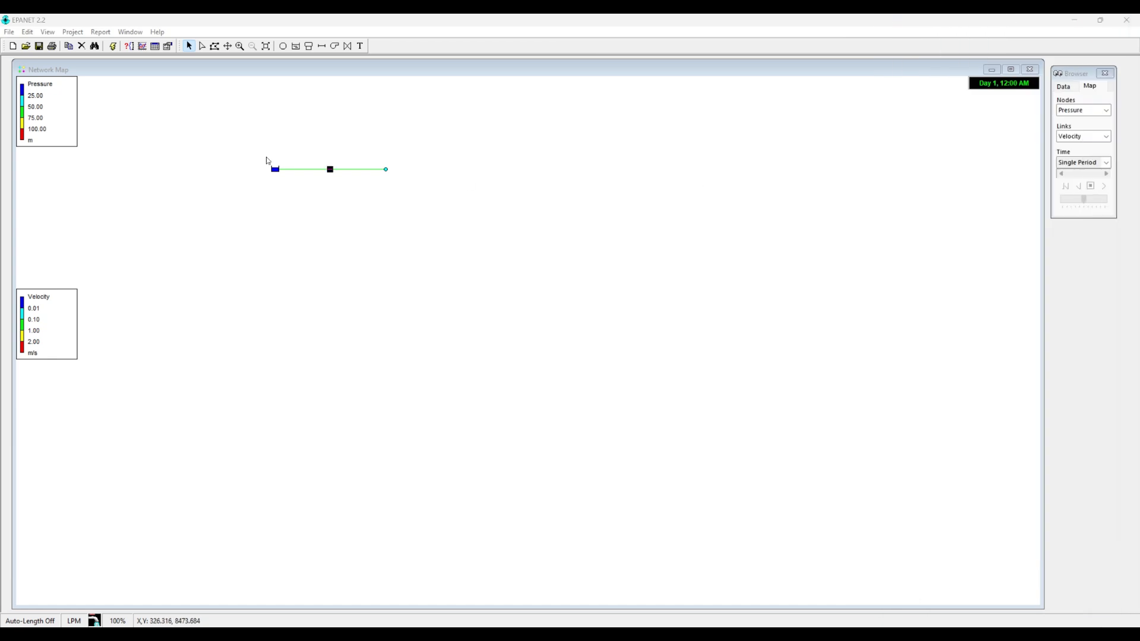
# Step: Delete junction J-1 from the Network Map and confirm the deletion
pyautogui.click(384, 170)
pyautogui.moveTo(385, 172)
pyautogui.press('Delete')
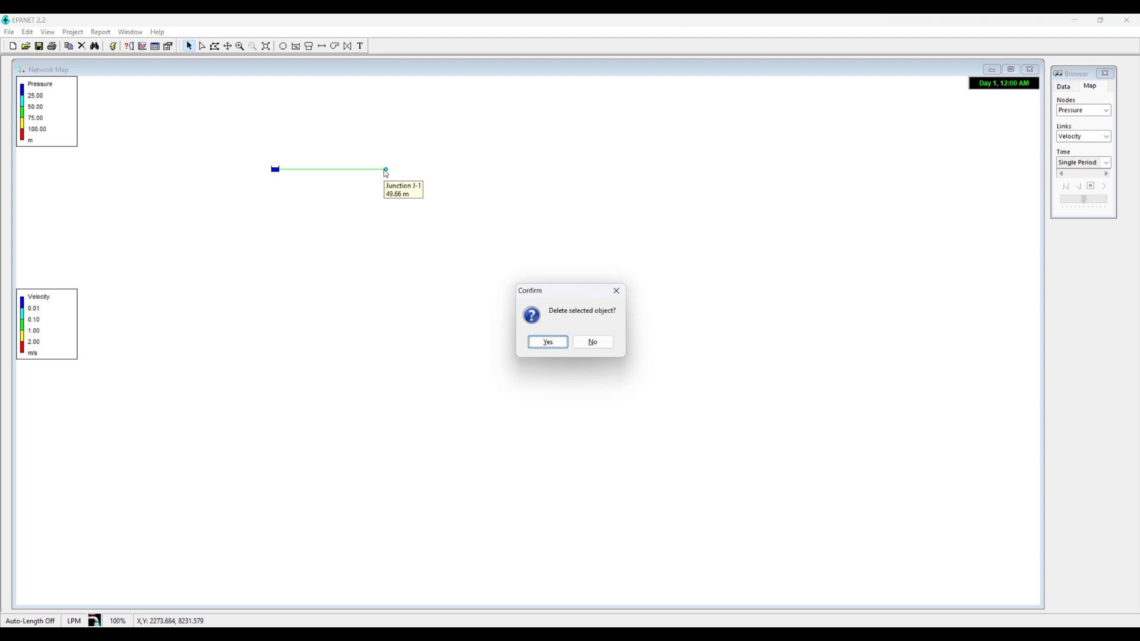
pyautogui.press('Return')
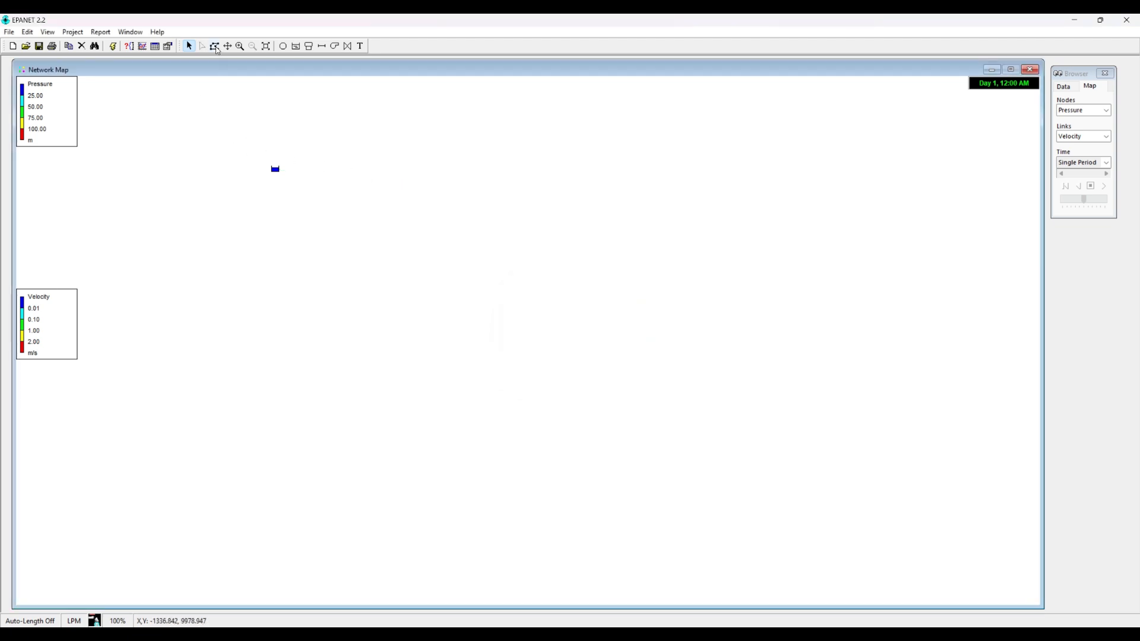
# Step: Outline a polygonal region around the remaining reservoir and delete all objects inside it
pyautogui.click(214, 46)
pyautogui.click(221, 139)
pyautogui.click(212, 226)
pyautogui.click(251, 288)
pyautogui.click(464, 295)
pyautogui.click(555, 272)
pyautogui.click(482, 168)
pyautogui.click(432, 140)
pyautogui.click(378, 118)
pyautogui.click(313, 113)
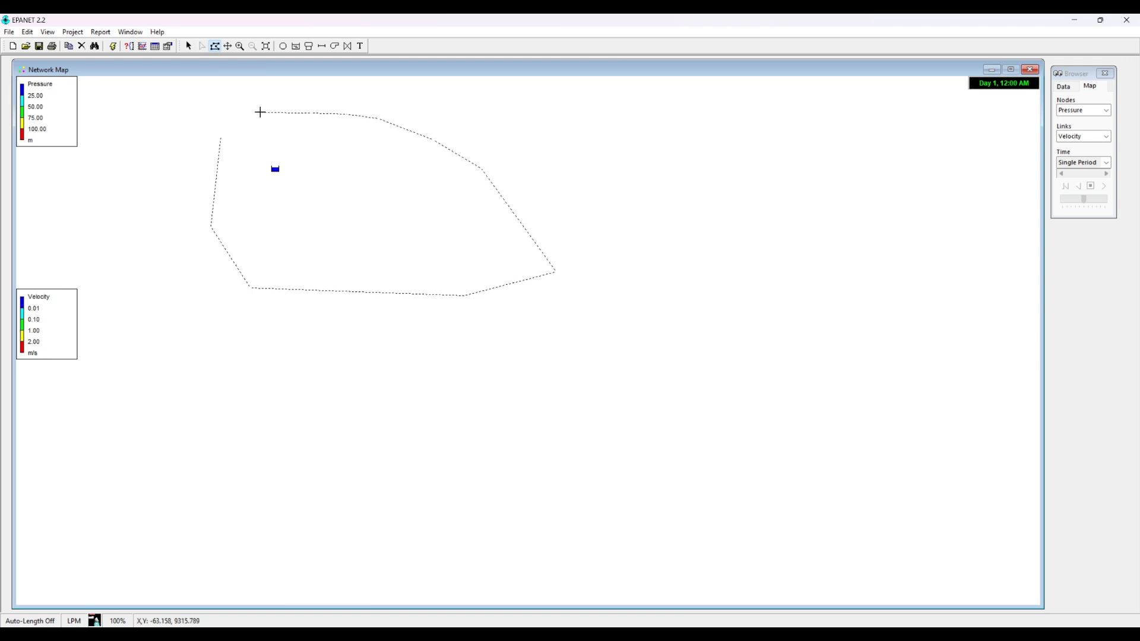
pyautogui.rightClick(249, 111)
pyautogui.press('Delete')
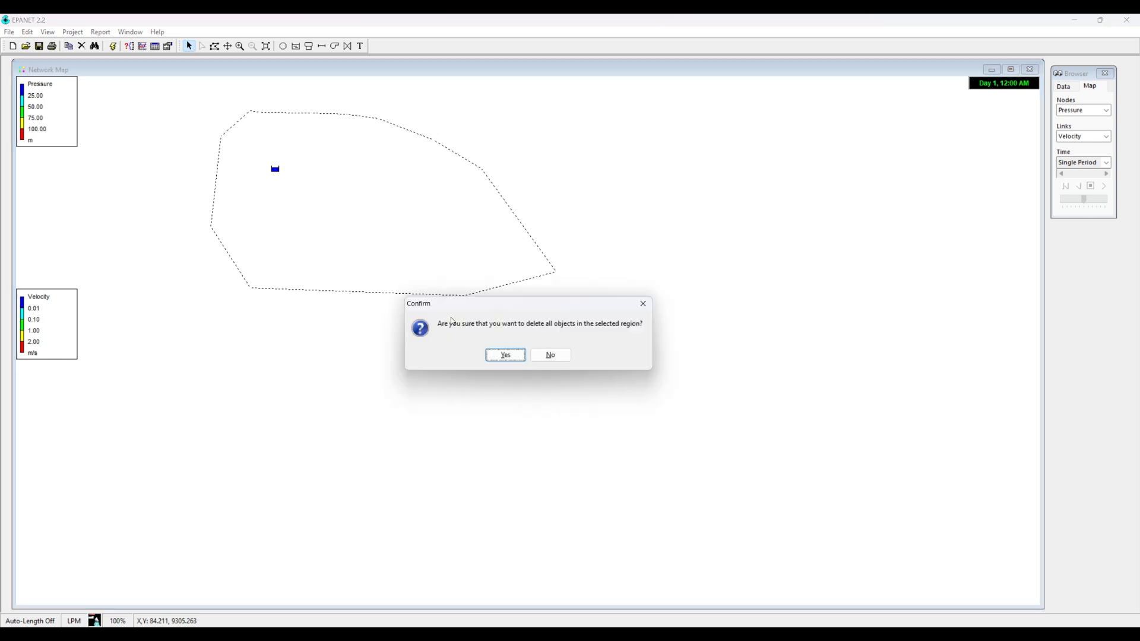
pyautogui.click(506, 358)
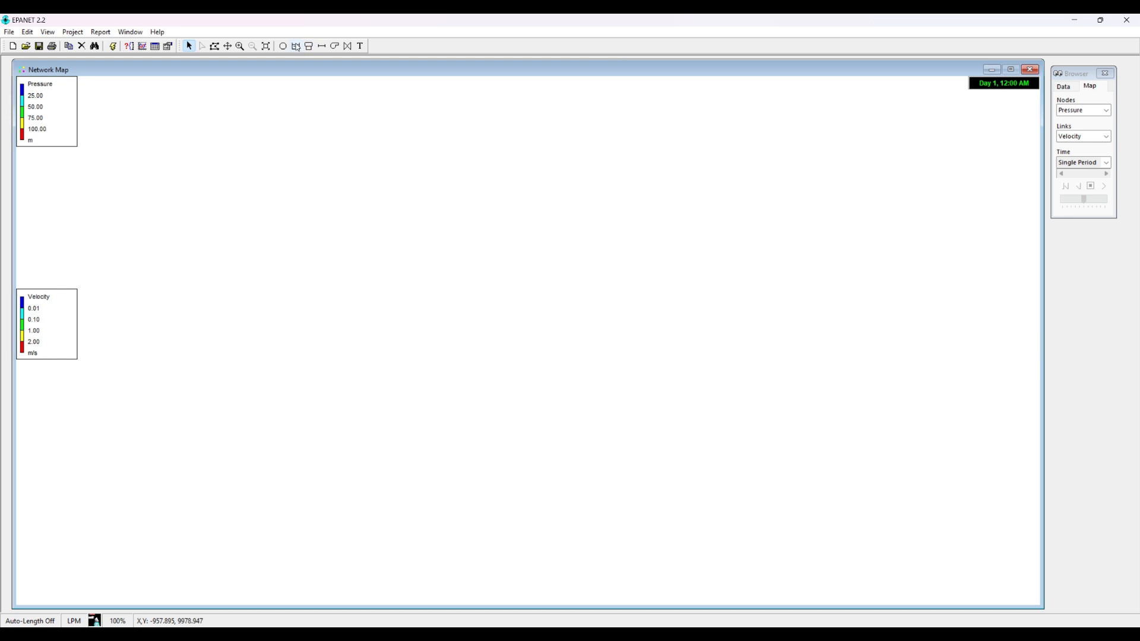
# Step: Place two reservoirs on the empty map, the second lower and further right, and connect them with a pipe
pyautogui.click(298, 50)
pyautogui.click(289, 157)
pyautogui.click(449, 221)
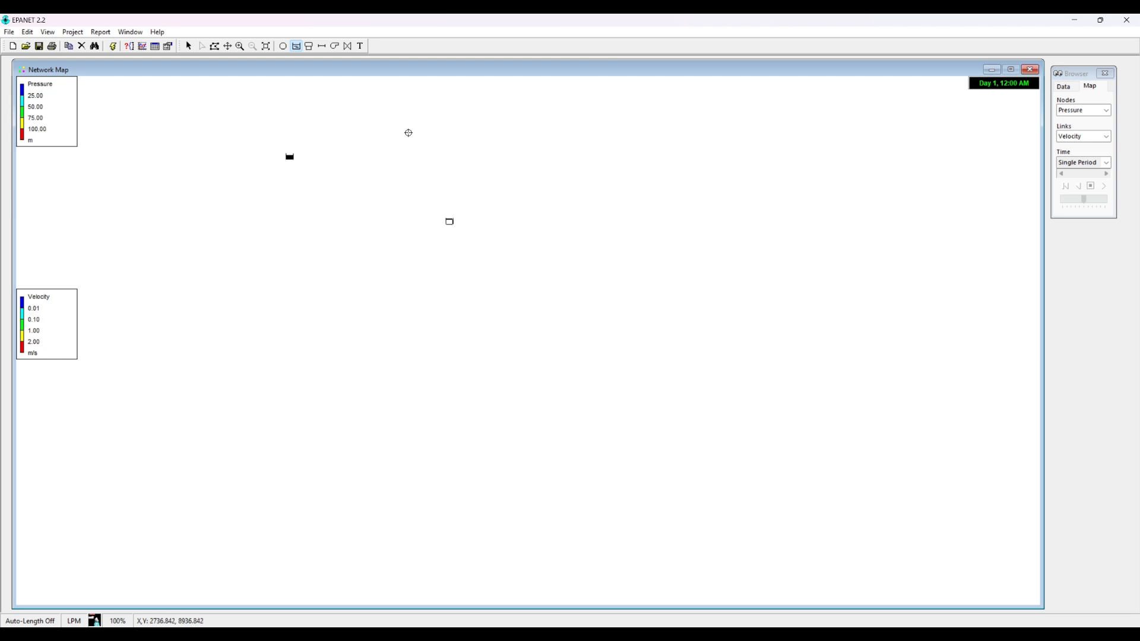
pyautogui.click(324, 50)
pyautogui.click(293, 161)
pyautogui.click(450, 221)
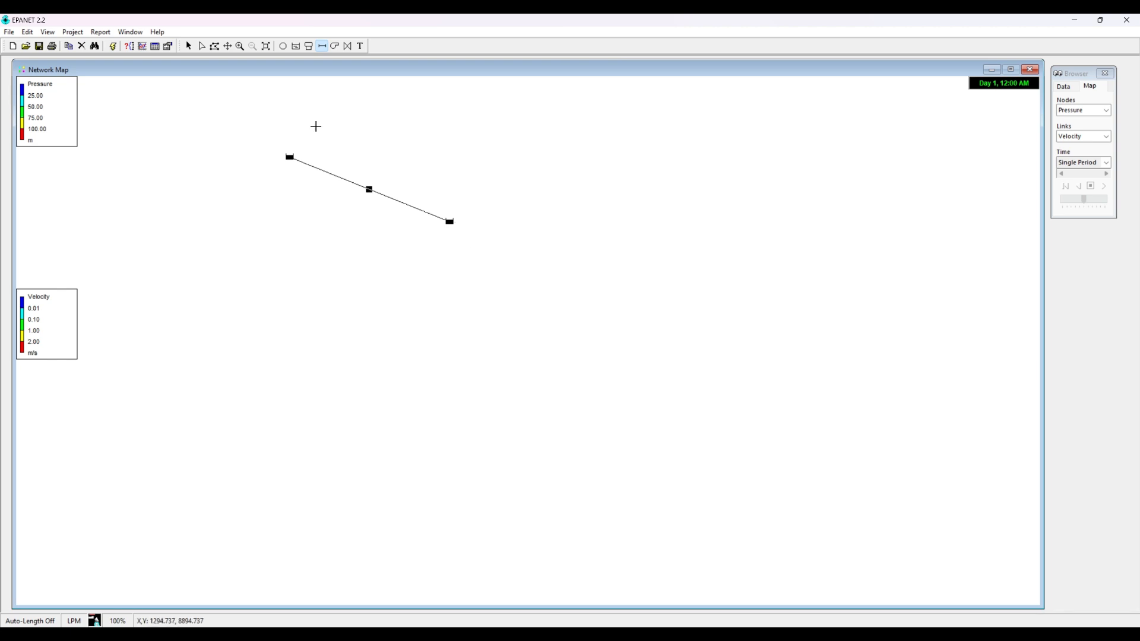
pyautogui.click(190, 47)
# Step: Review problem 2 in HW2_epanet_part.pdf, and set the flow units in EPANET's Hydraulics Options to CFS
pyautogui.hotkey('alt', 'Tab')
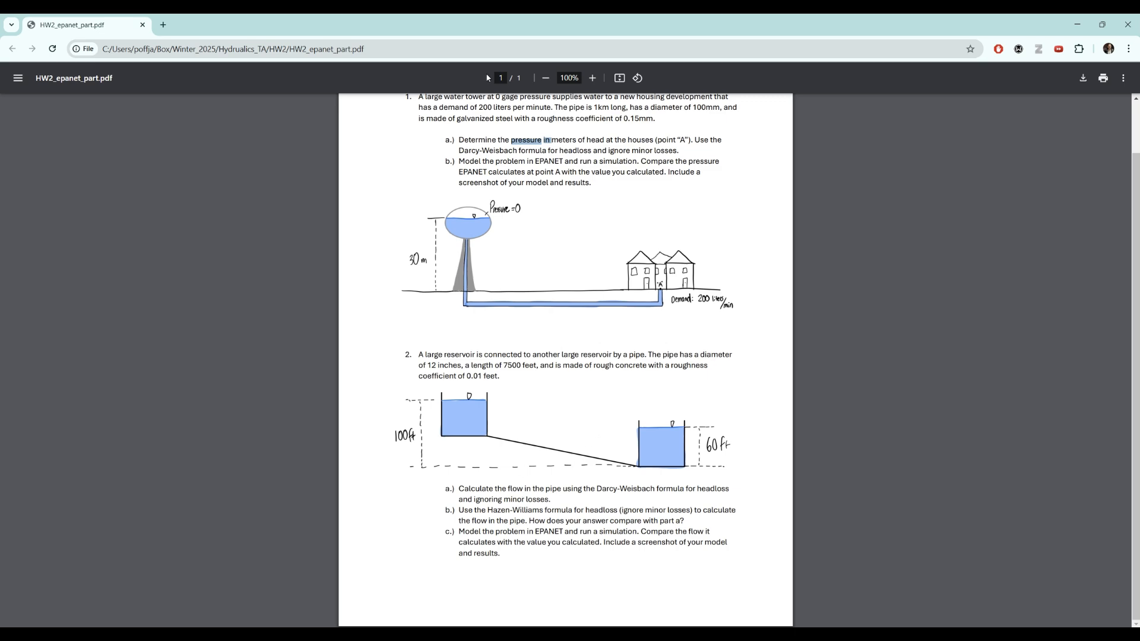
pyautogui.moveTo(422, 32); pyautogui.dragTo(1139, 59)
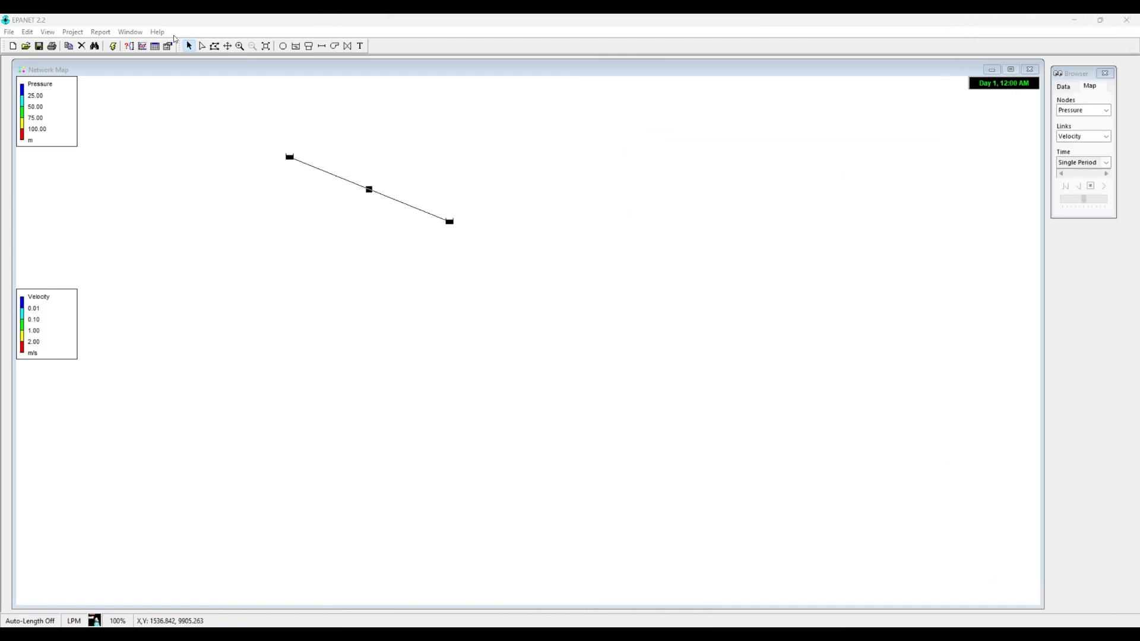
pyautogui.click(72, 31)
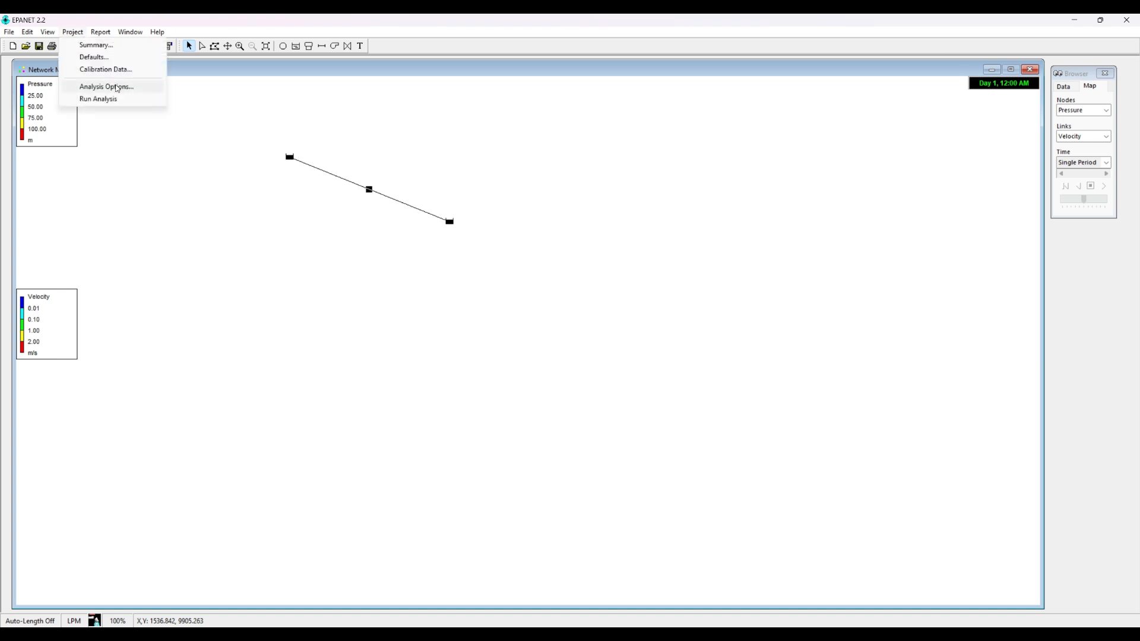
pyautogui.click(95, 87)
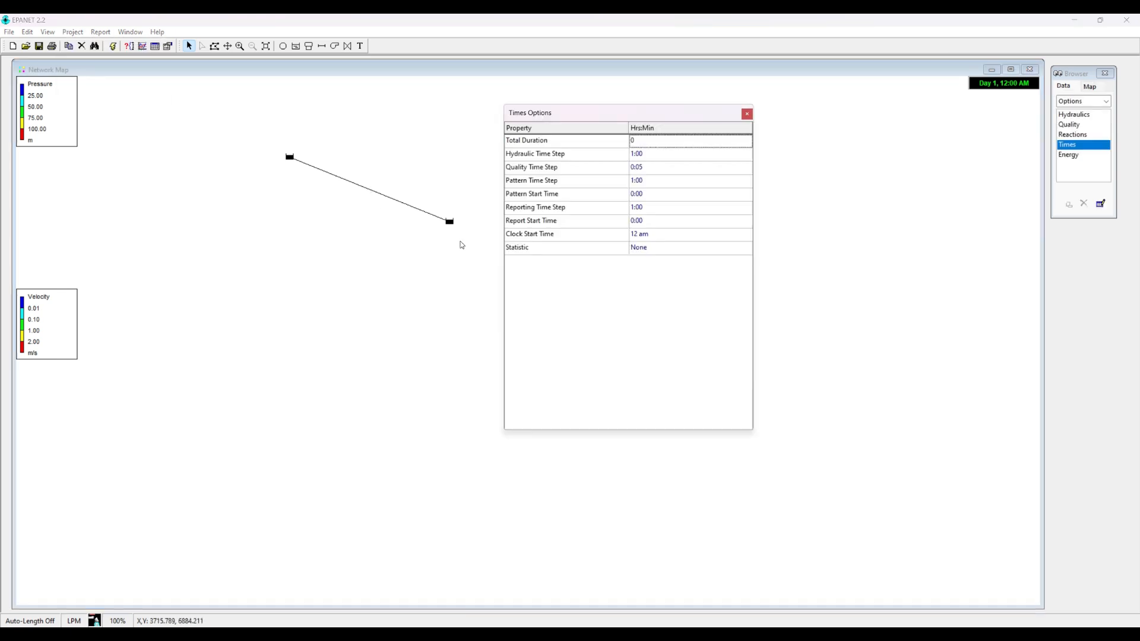
pyautogui.click(747, 114)
pyautogui.click(1085, 114)
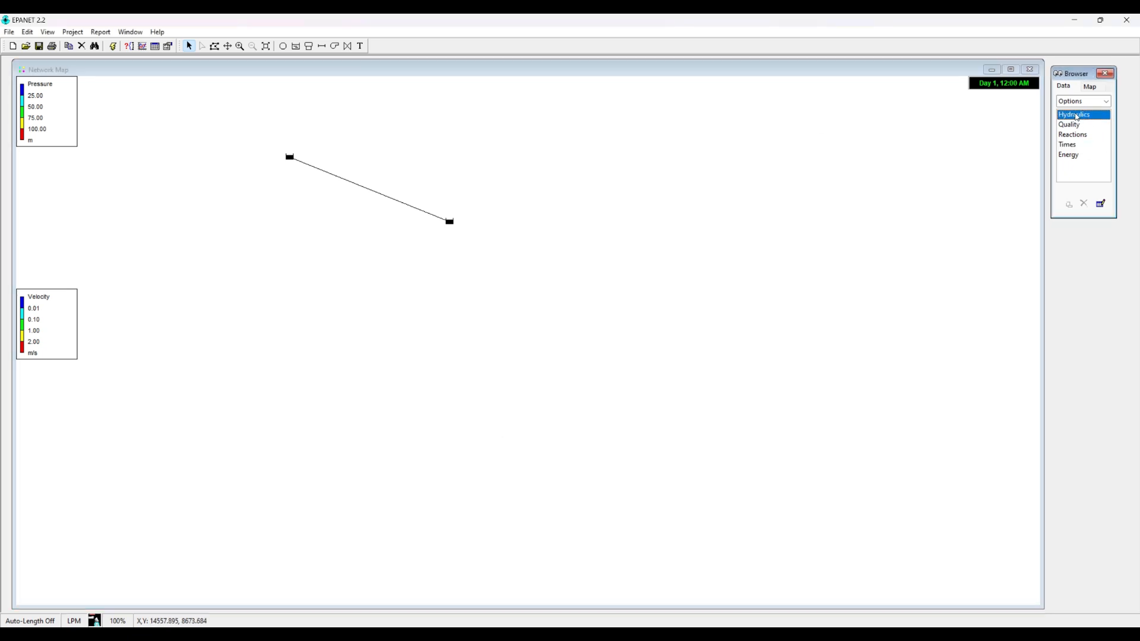
pyautogui.doubleClick(1077, 116)
pyautogui.click(650, 143)
pyautogui.click(730, 143)
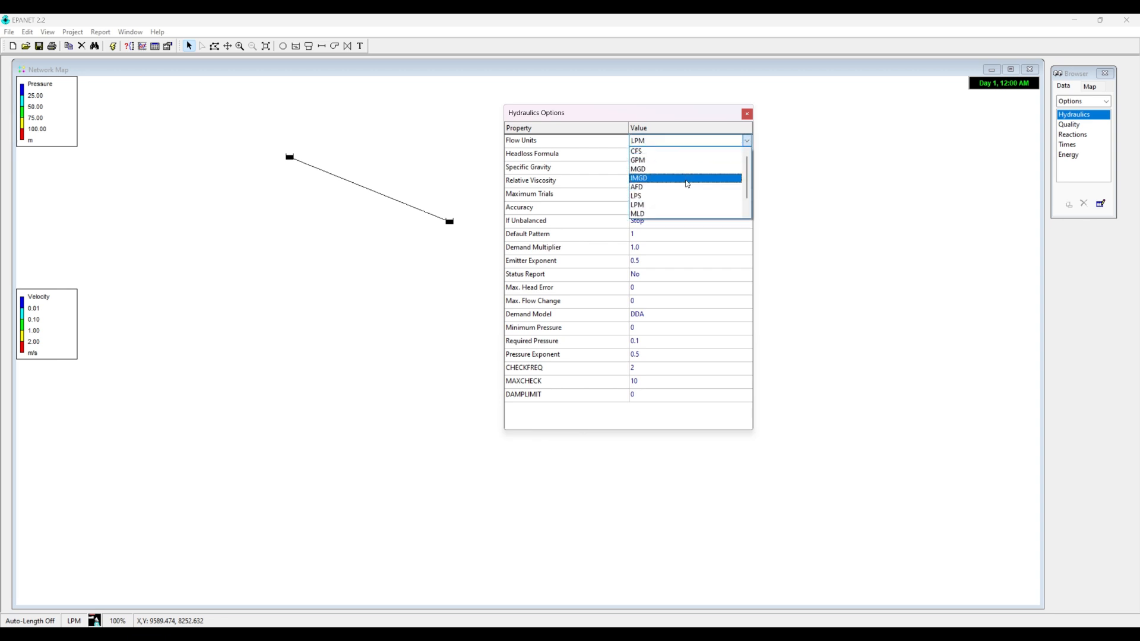
pyautogui.click(649, 152)
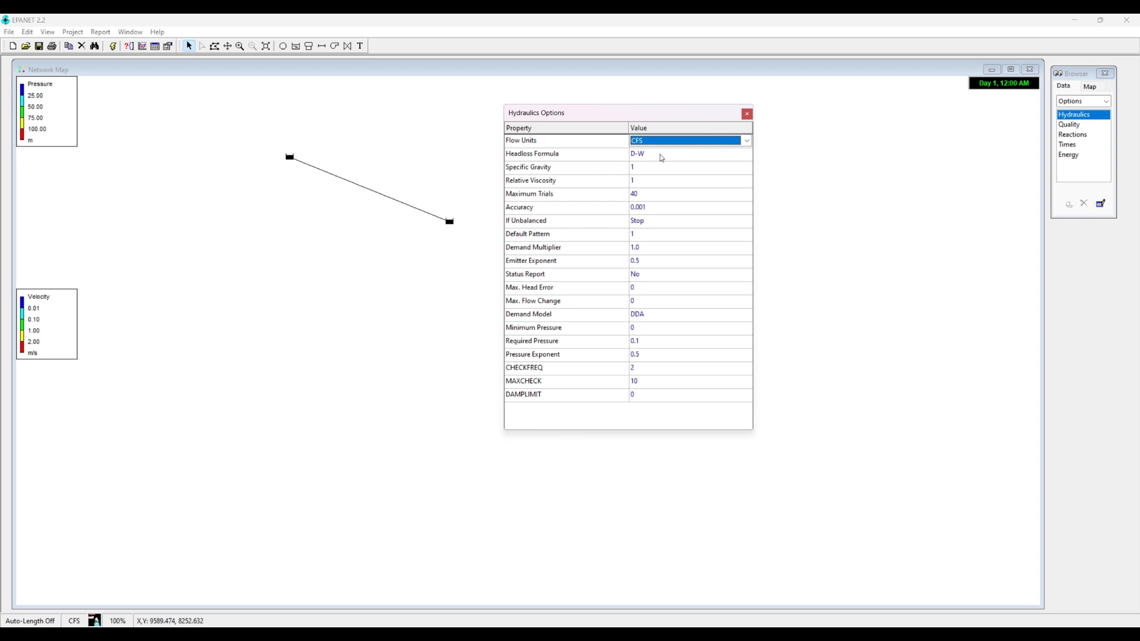
pyautogui.click(747, 114)
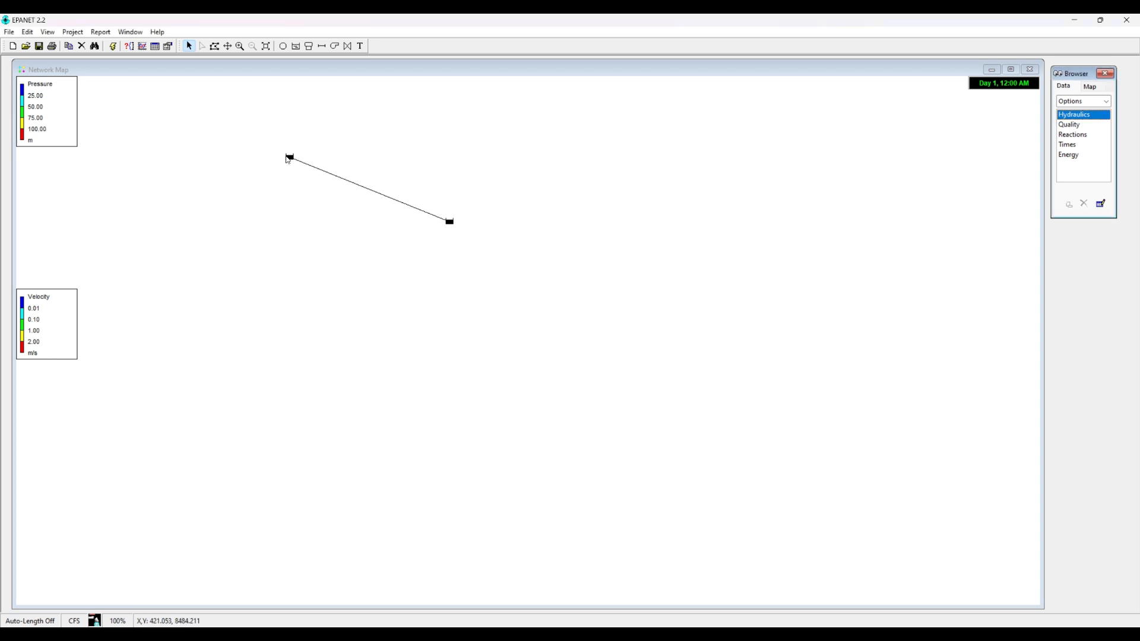
# Step: Set the total head of the upper reservoir R-3 to 100
pyautogui.moveTo(290, 160)
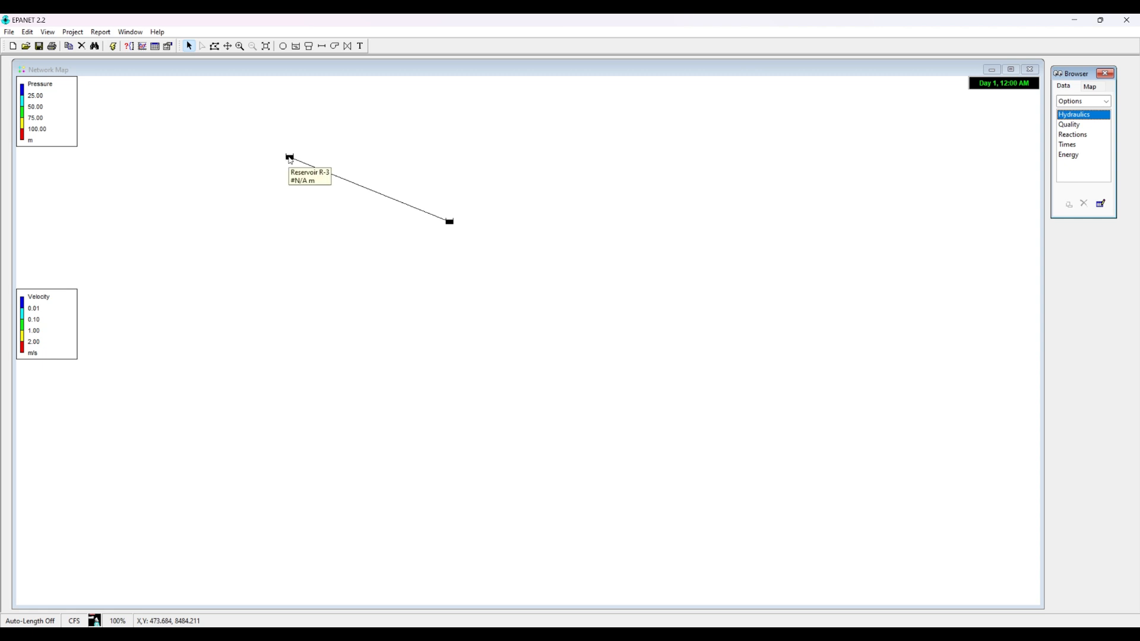
pyautogui.doubleClick(289, 158)
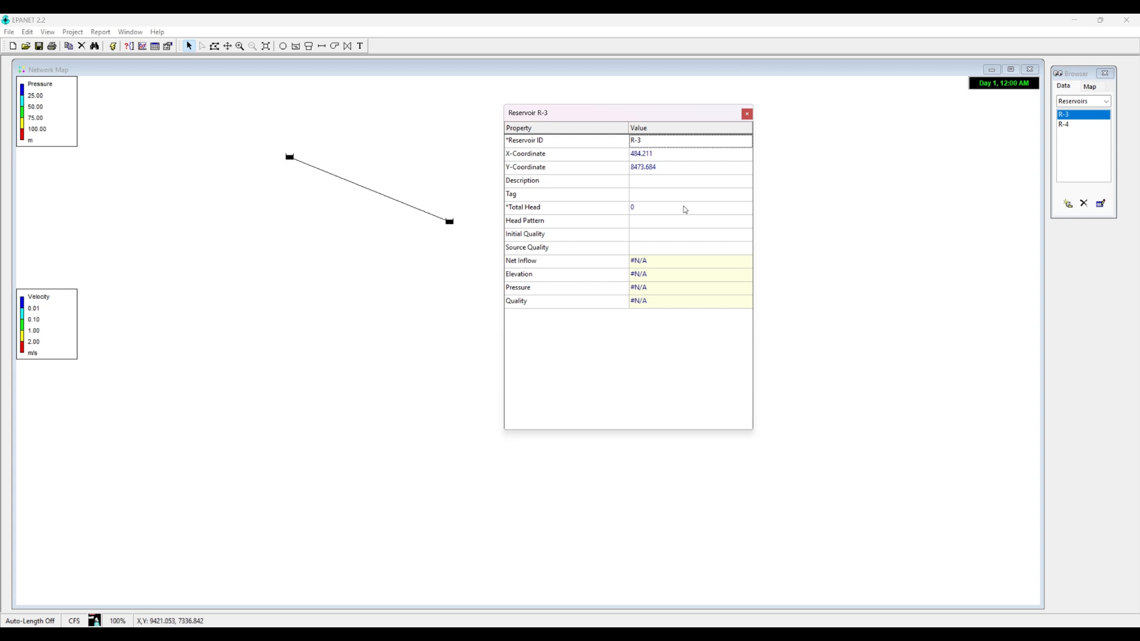
pyautogui.click(664, 207)
pyautogui.write('100')
pyautogui.press('Return')
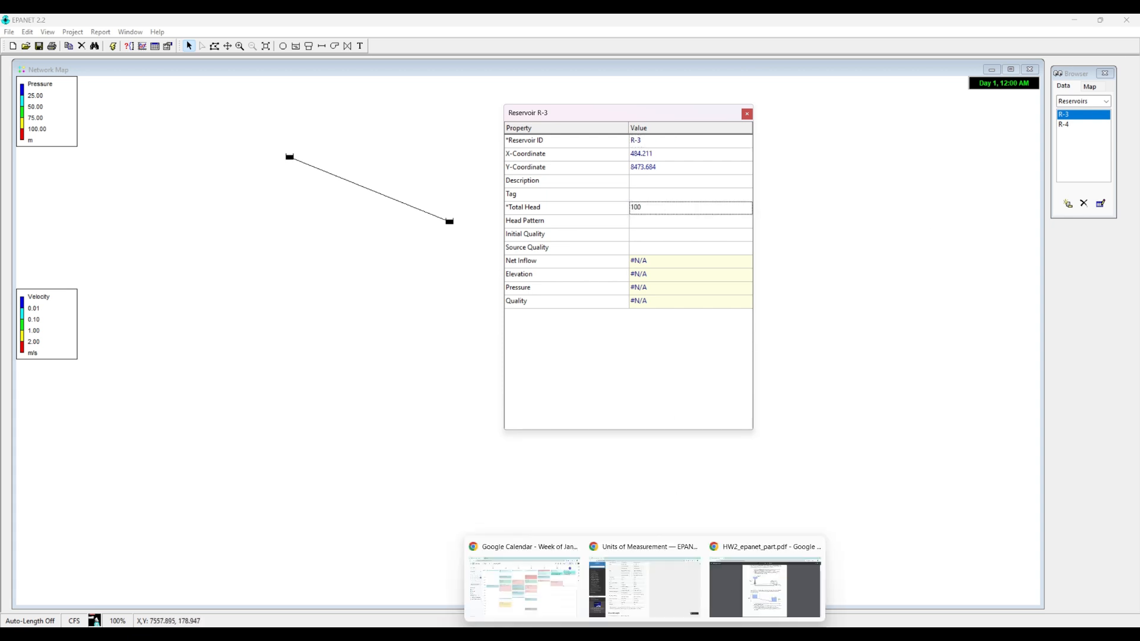
# Step: Check the US customary unit for elevation on the EPANET Units of Measurement page, and return to close the R-3 properties
pyautogui.click(663, 589)
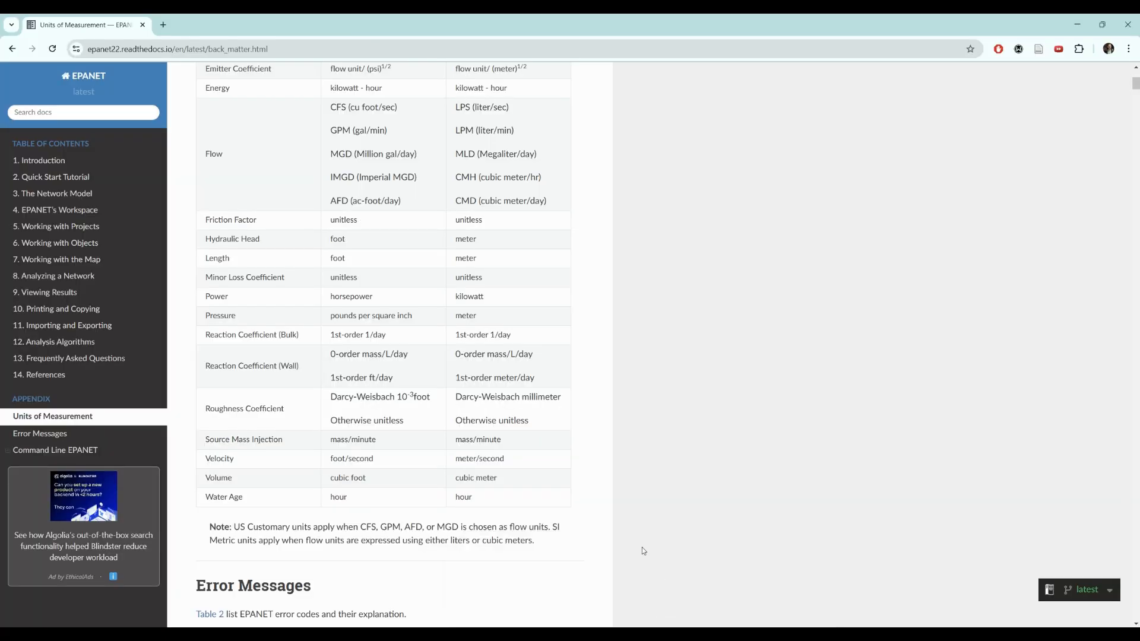
pyautogui.scroll(3, 312, 347)
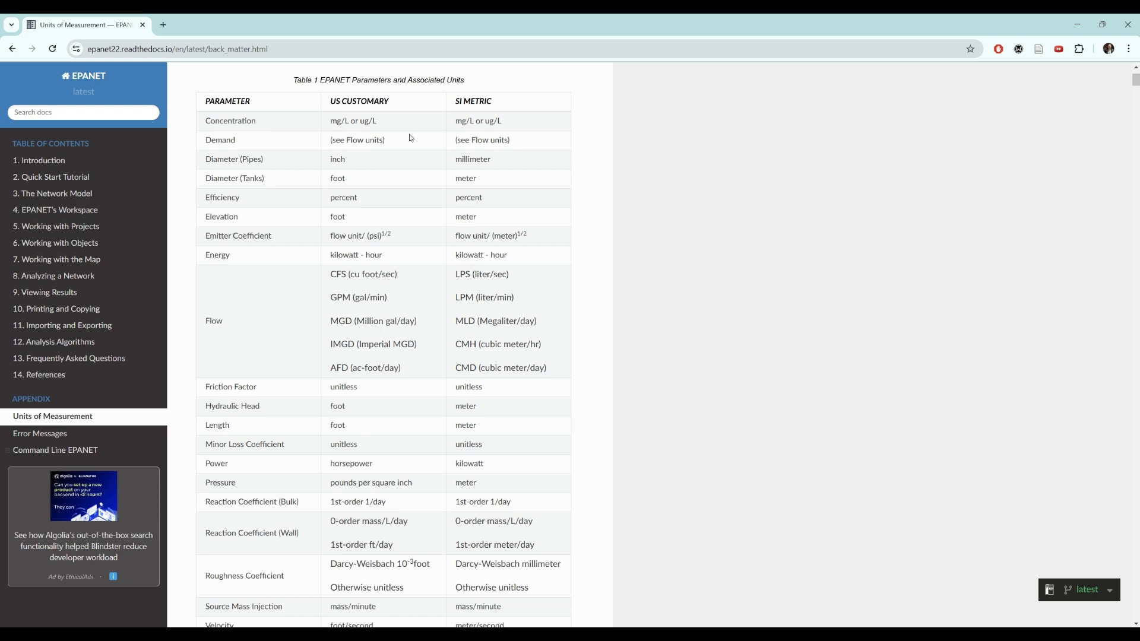
pyautogui.moveTo(341, 219); pyautogui.dragTo(330, 219)
pyautogui.click(364, 231)
pyautogui.moveTo(669, 635)
pyautogui.click(678, 587)
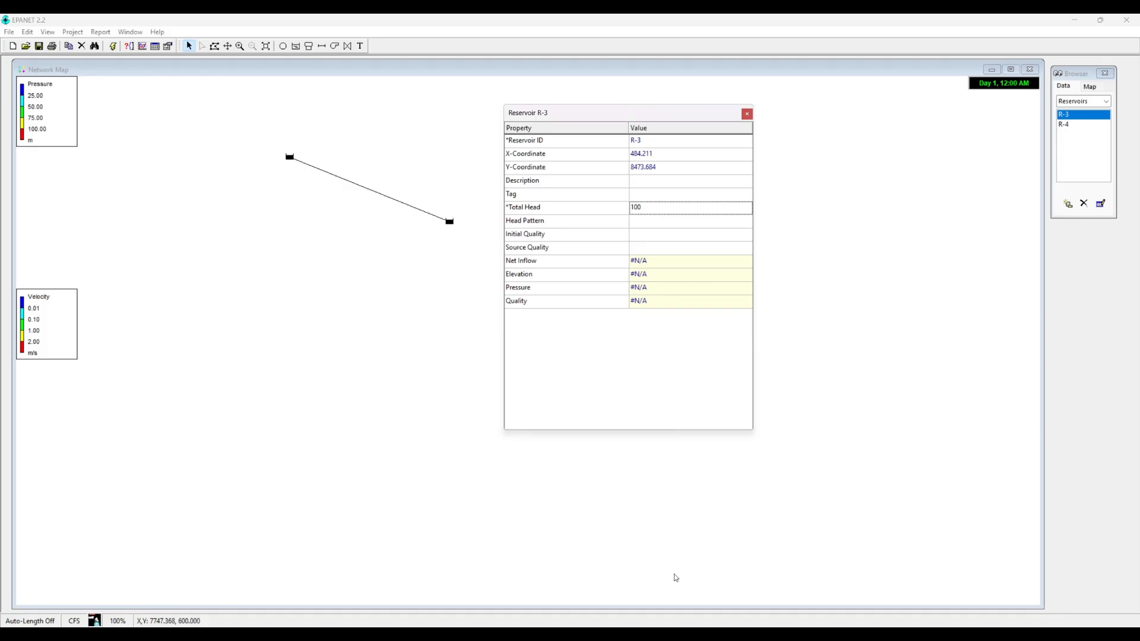
pyautogui.click(747, 113)
# Step: Set the total head of the lower reservoir R-4 to 10 and close its properties
pyautogui.doubleClick(450, 222)
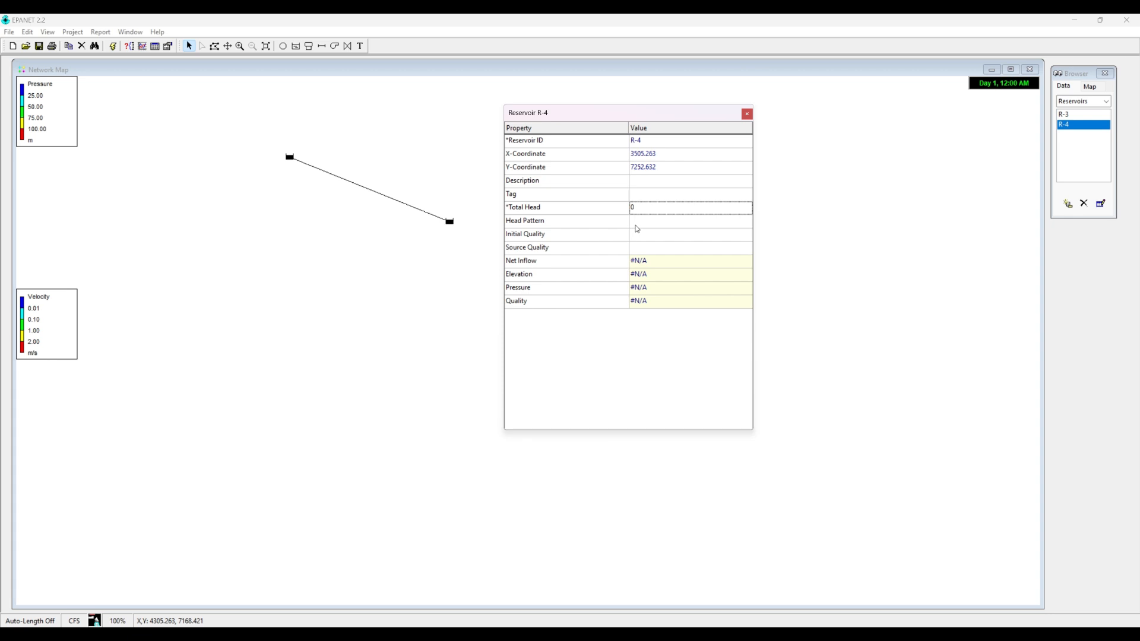
pyautogui.click(647, 208)
pyautogui.write('10')
pyautogui.press('Return')
pyautogui.click(747, 114)
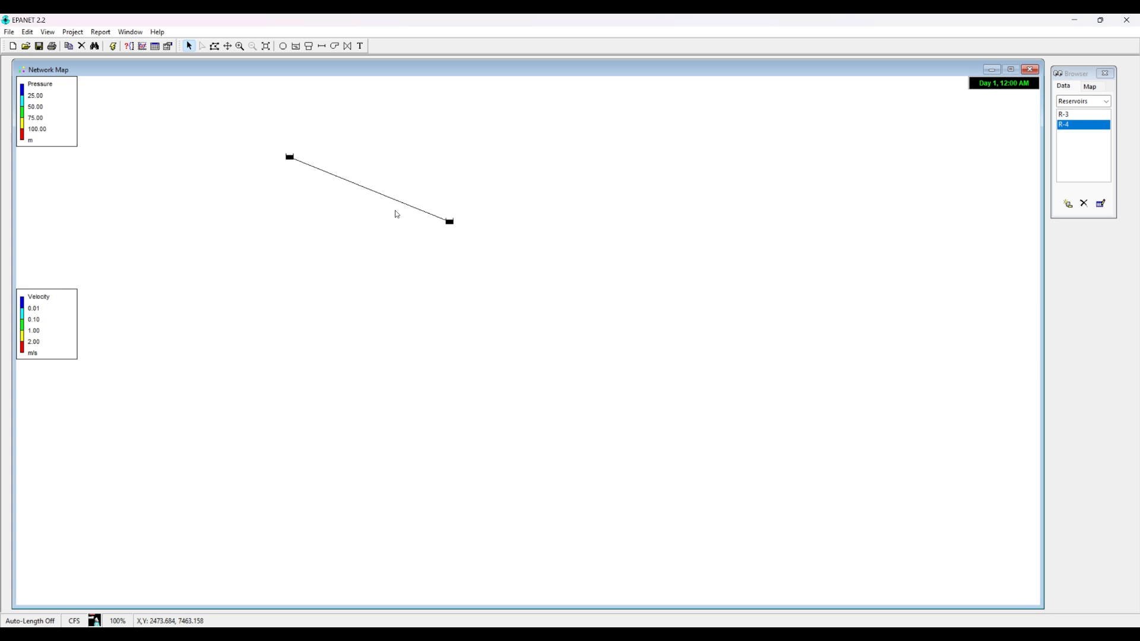
# Step: Check the US customary length unit on the Units of Measurement page, and set pipe P-1's length to 5000 in EPANET
pyautogui.doubleClick(376, 197)
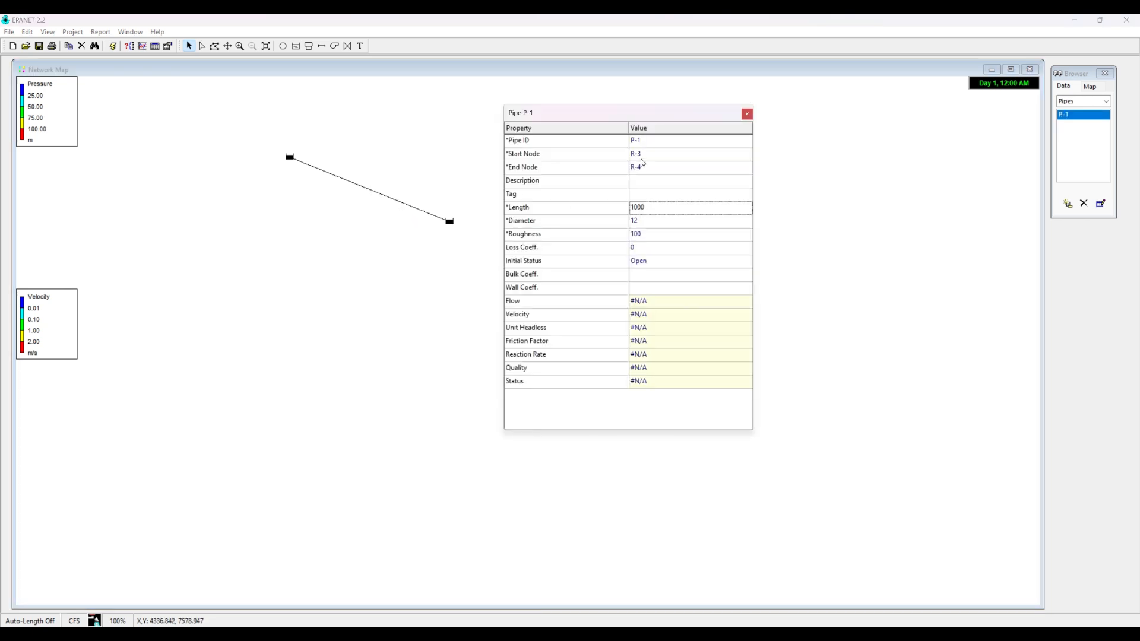
pyautogui.moveTo(648, 635)
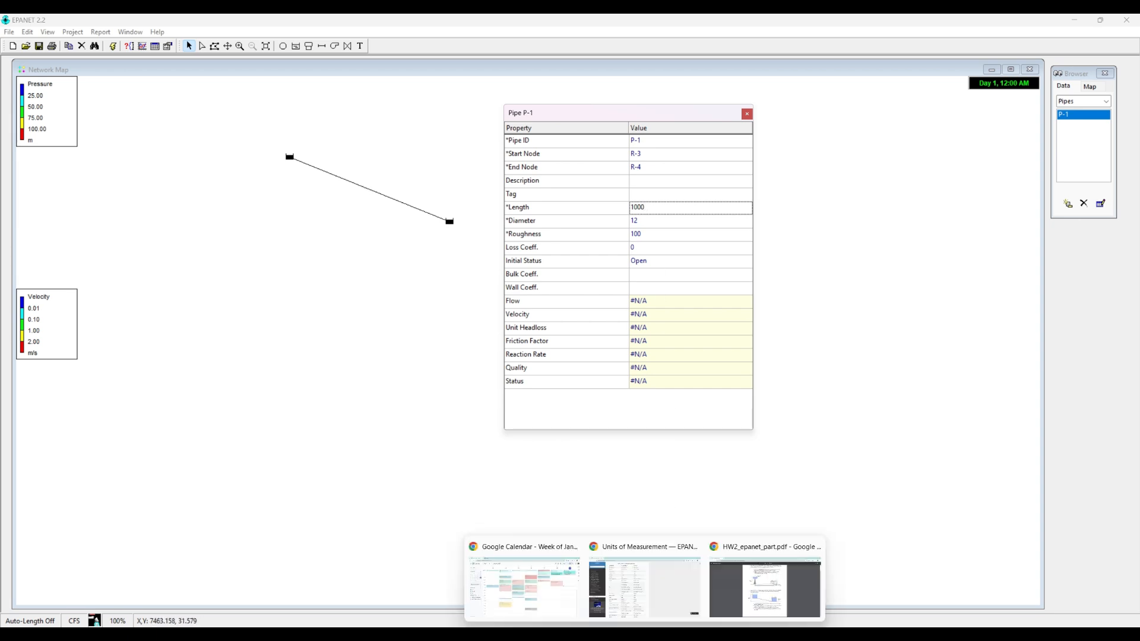
pyautogui.click(652, 596)
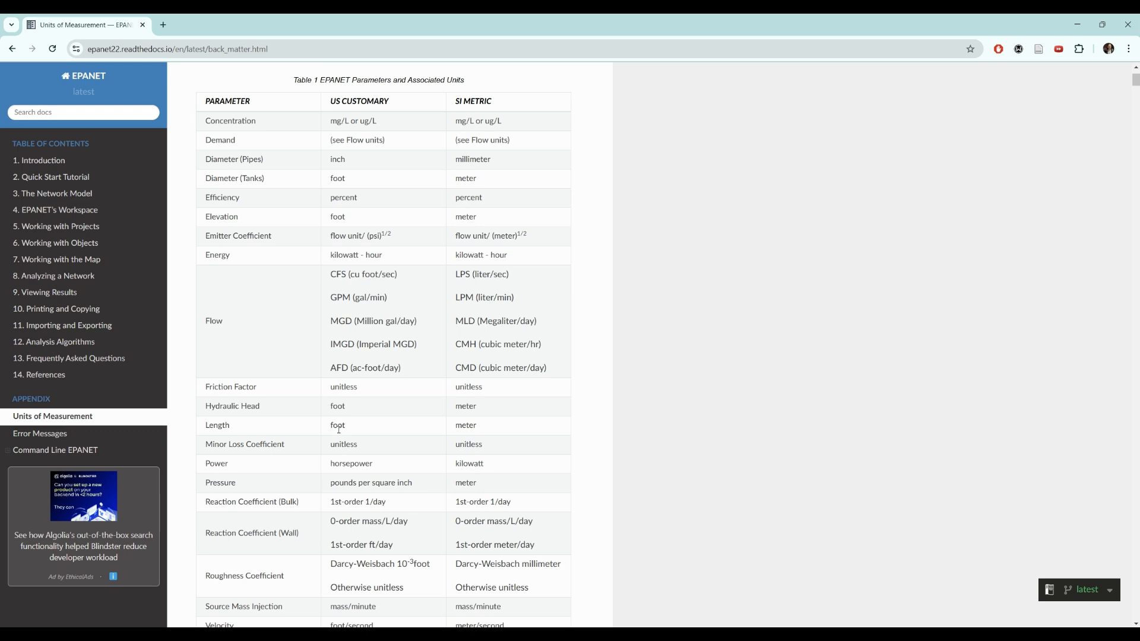
pyautogui.moveTo(342, 425); pyautogui.dragTo(331, 425)
pyautogui.moveTo(645, 634)
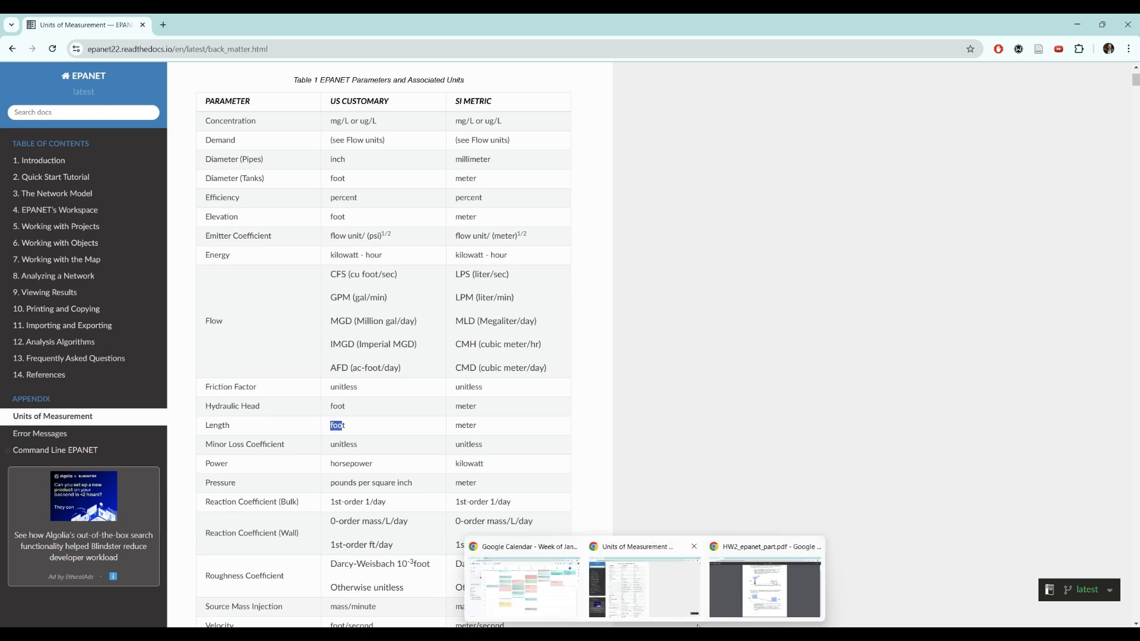
pyautogui.click(717, 607)
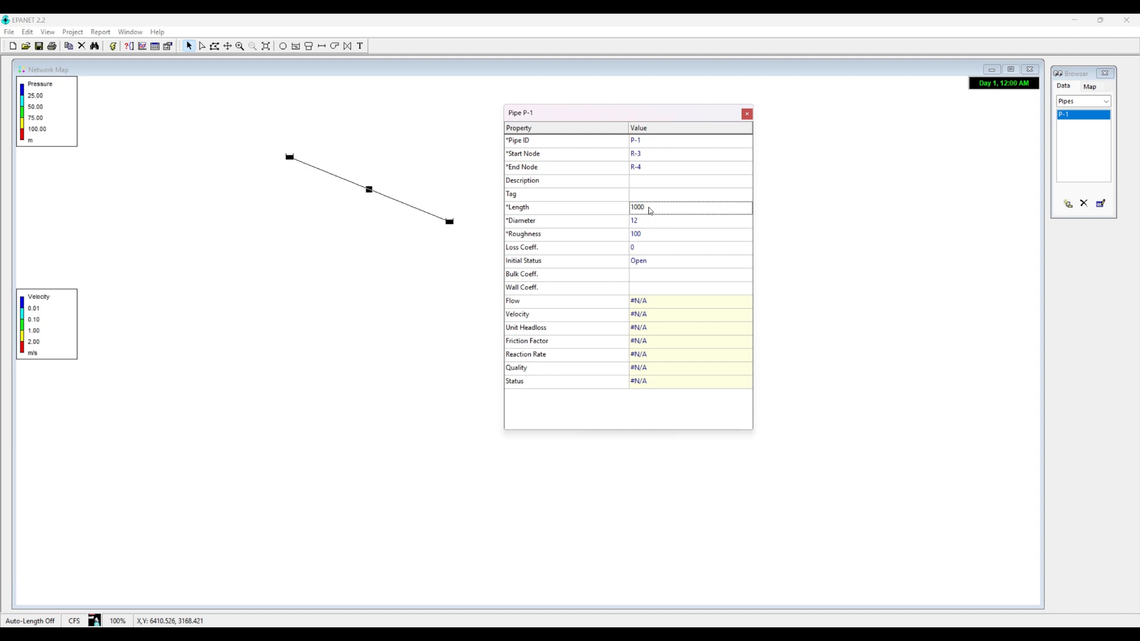
pyautogui.click(648, 207)
pyautogui.write('500')
pyautogui.press('Return')
# Step: Check the US customary pipe diameter unit on the Units of Measurement page, and enter a new diameter for pipe P-1 in EPANET
pyautogui.click(568, 547)
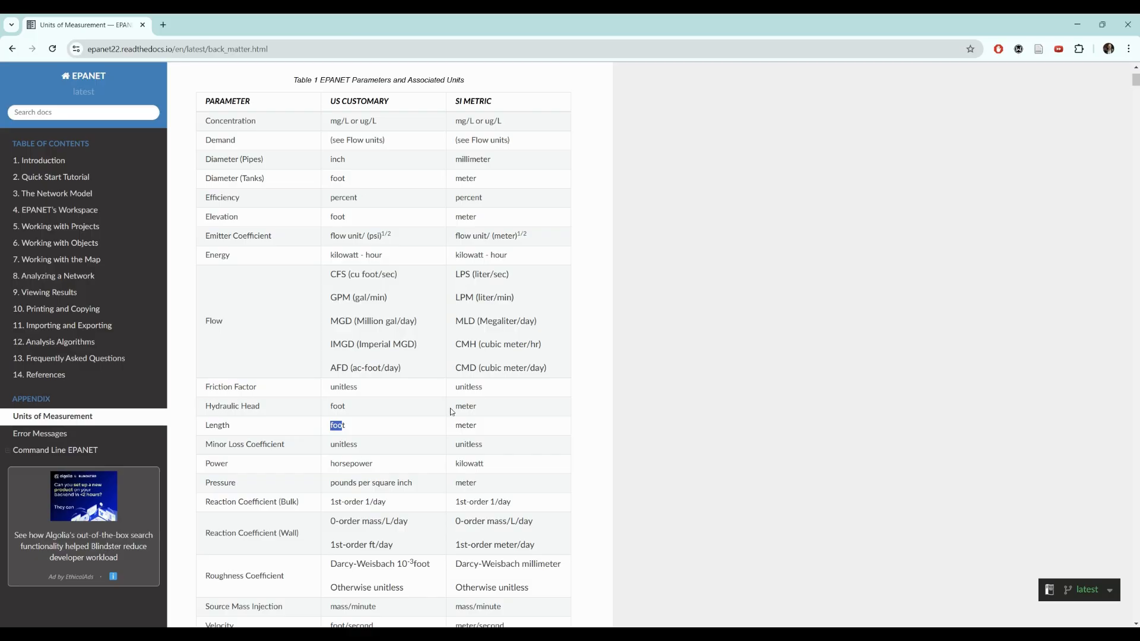
pyautogui.doubleClick(347, 158)
pyautogui.click(677, 582)
pyautogui.click(654, 222)
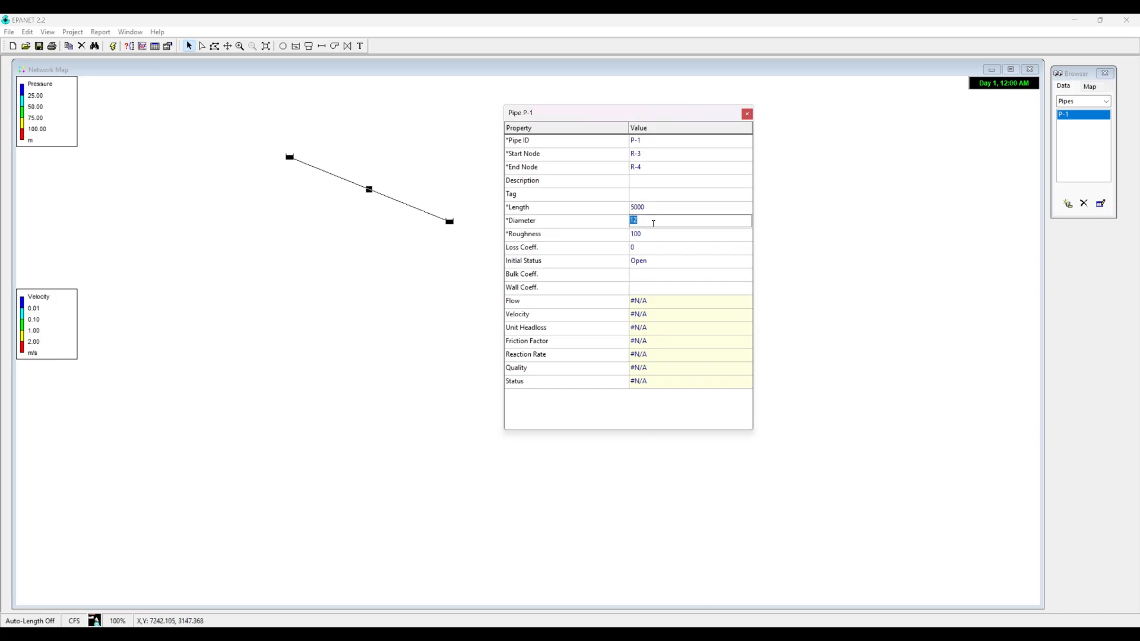
pyautogui.write('8')
pyautogui.write('6')
# Step: Check the US customary Darcy-Weisbach roughness coefficient unit on the Units of Measurement page, and return to EPANET
pyautogui.click(635, 579)
pyautogui.scroll(-4, 386, 451)
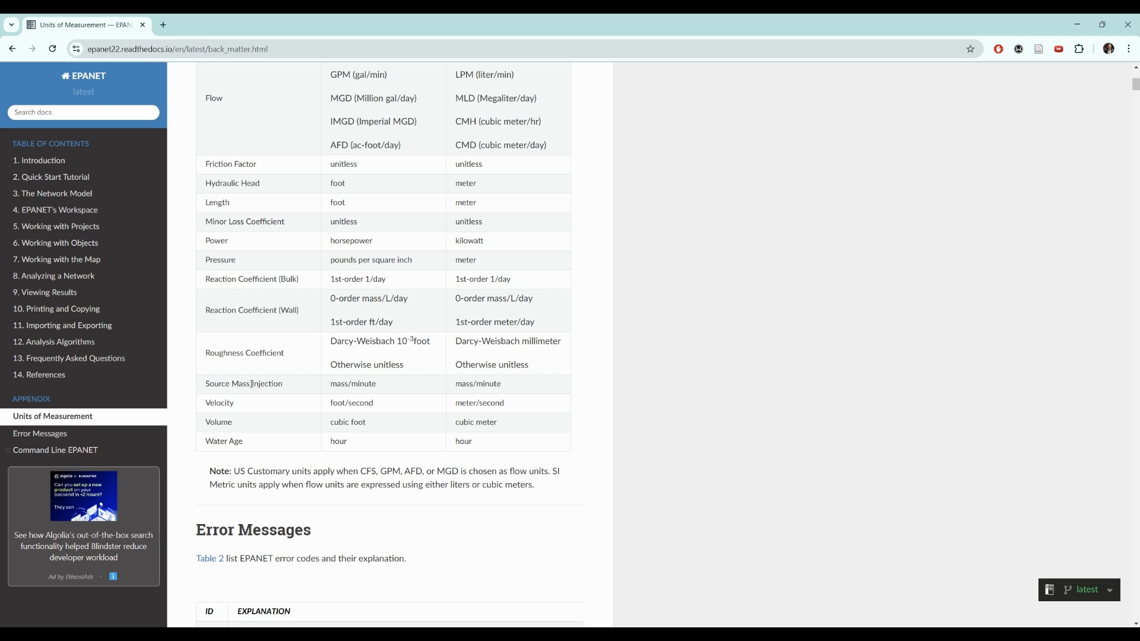
pyautogui.moveTo(331, 342); pyautogui.dragTo(432, 351)
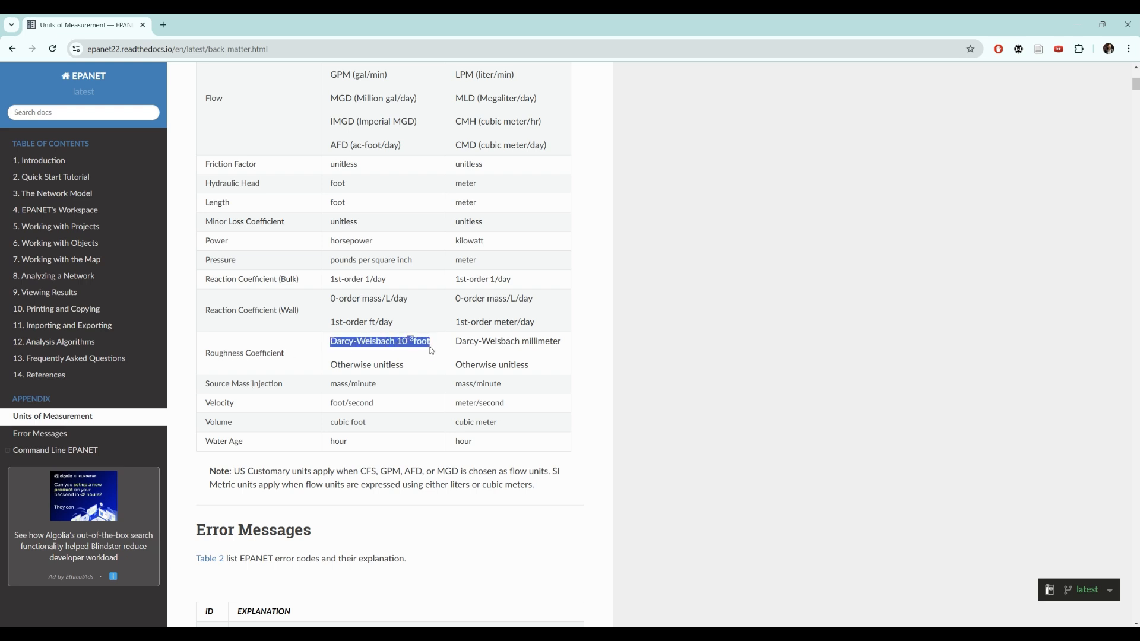
pyautogui.click(414, 347)
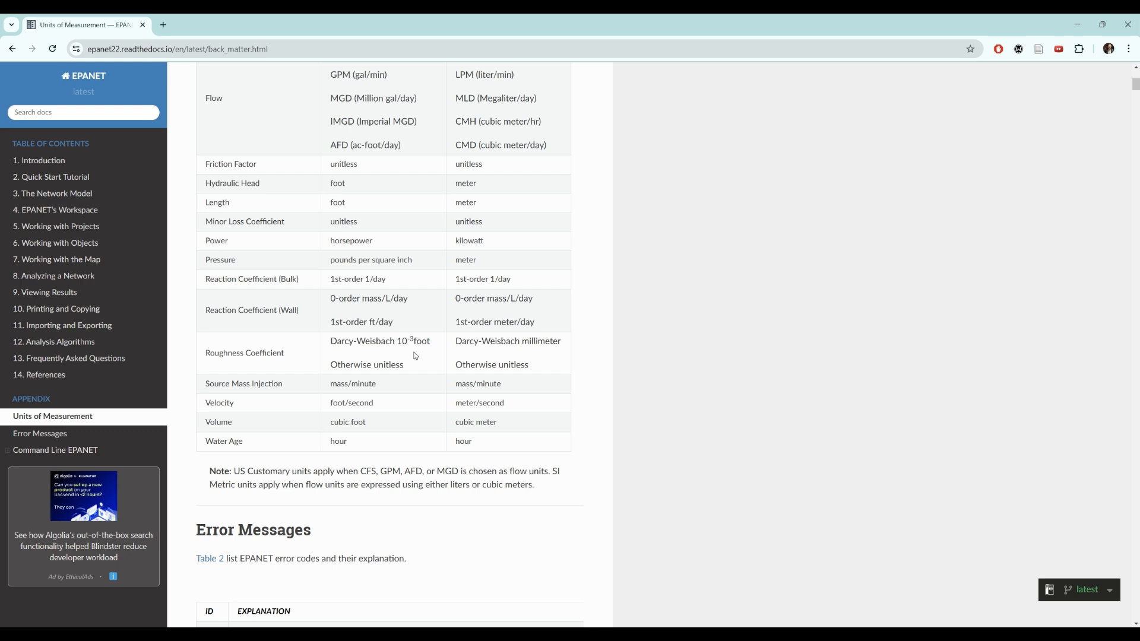
pyautogui.moveTo(669, 634)
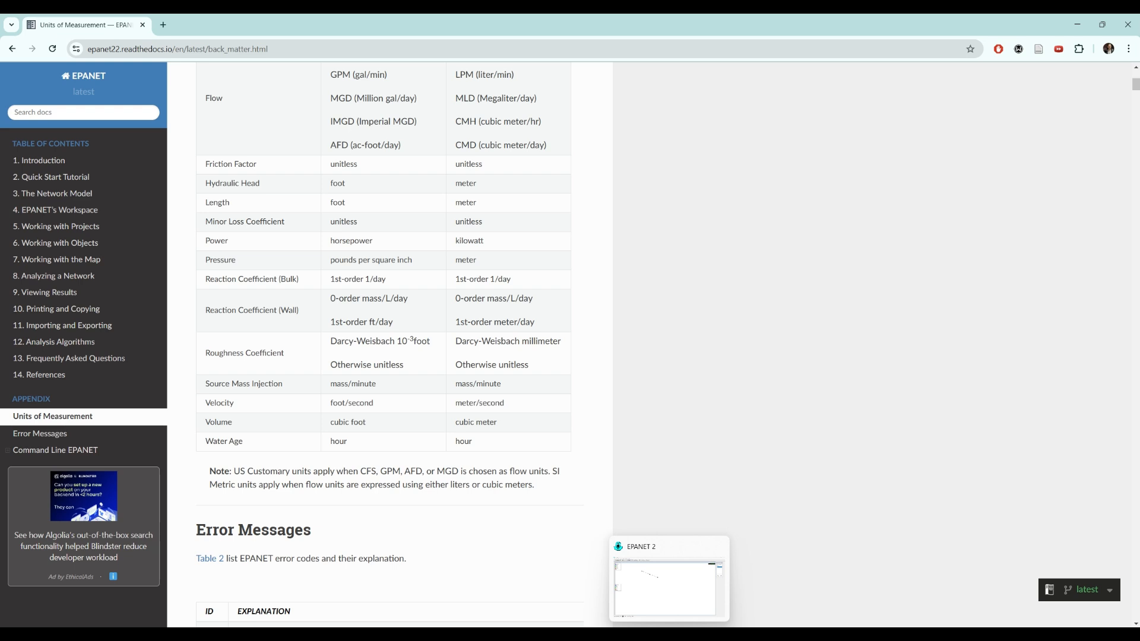
pyautogui.click(669, 634)
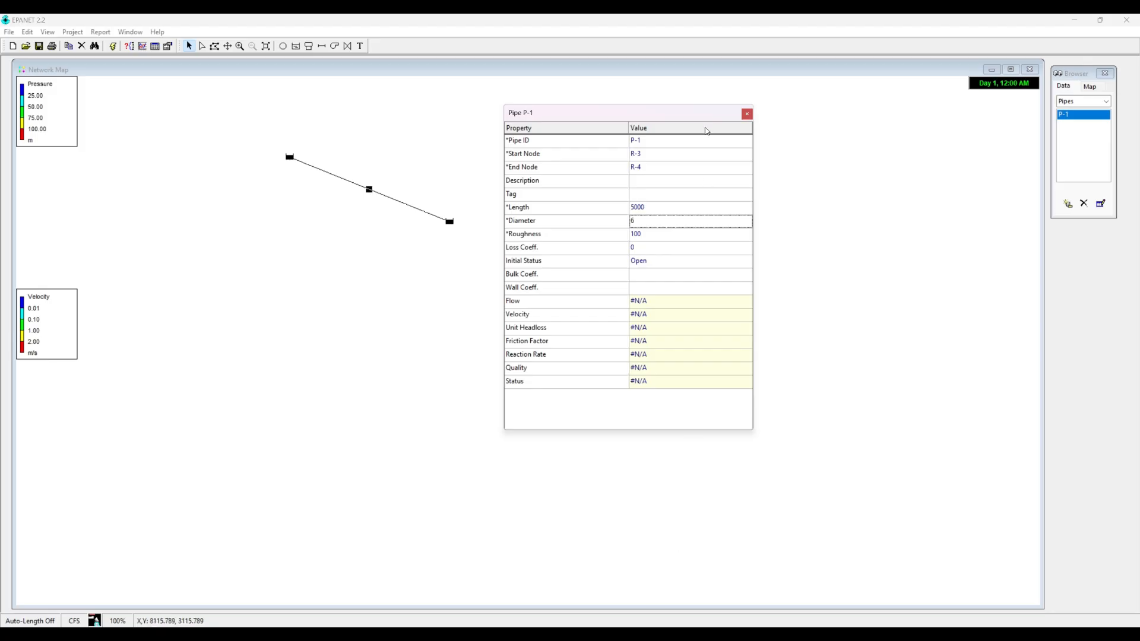
# Step: Set pipe P-1's roughness to .01 and close its properties
pyautogui.click(647, 235)
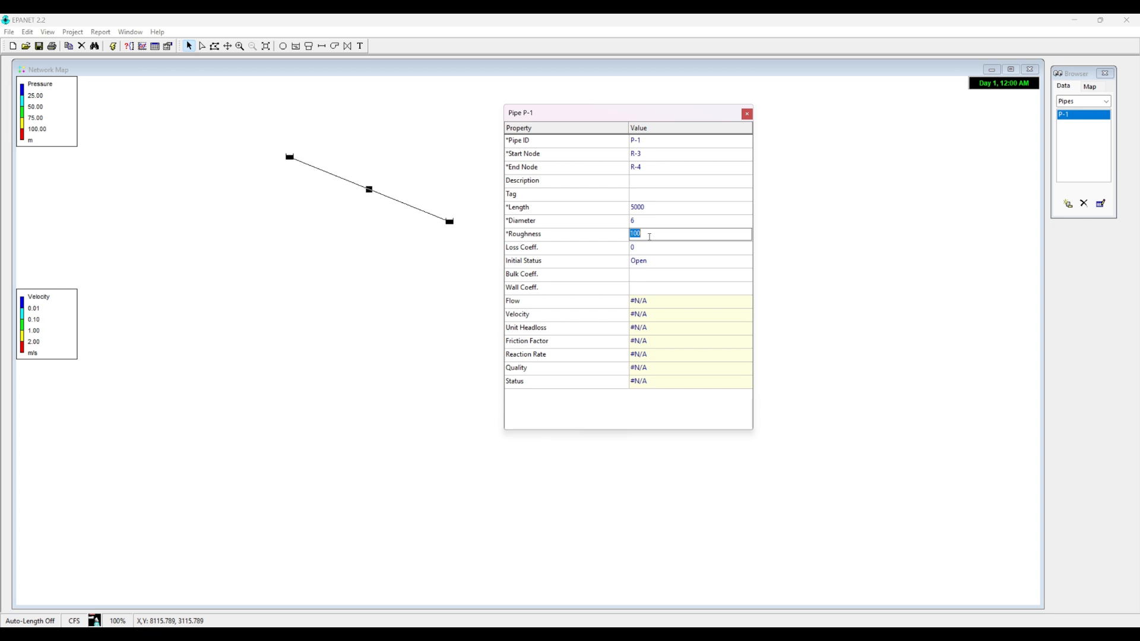
pyautogui.write('.0')
pyautogui.write('1')
pyautogui.click(747, 114)
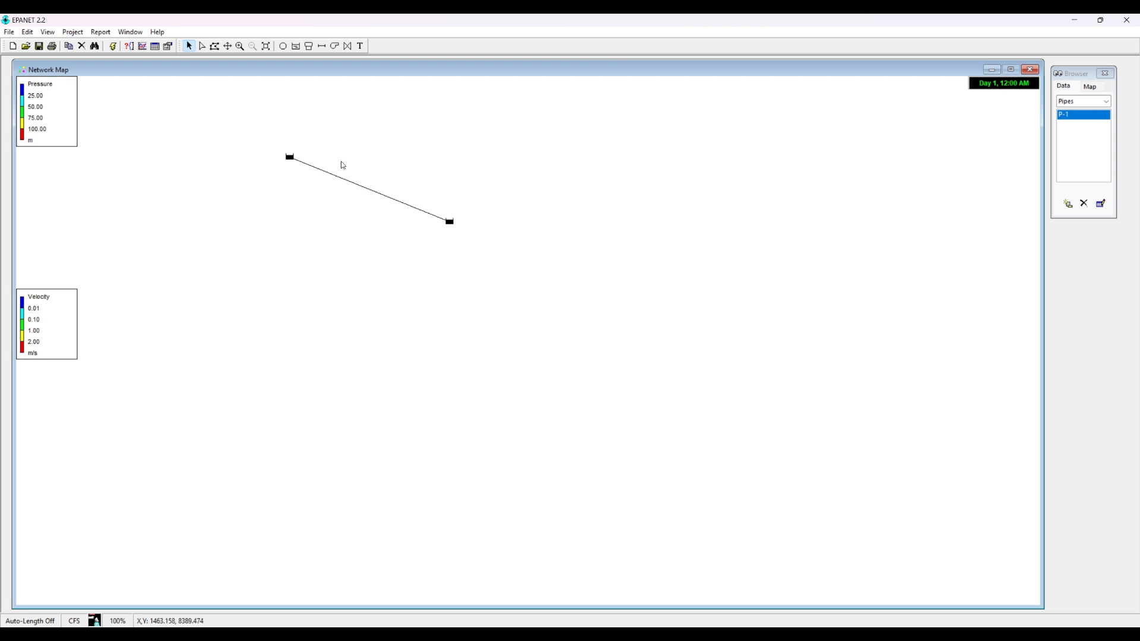
# Step: Try to run the simulation of the two-reservoir network, and close the Status Report after reading it
pyautogui.click(118, 48)
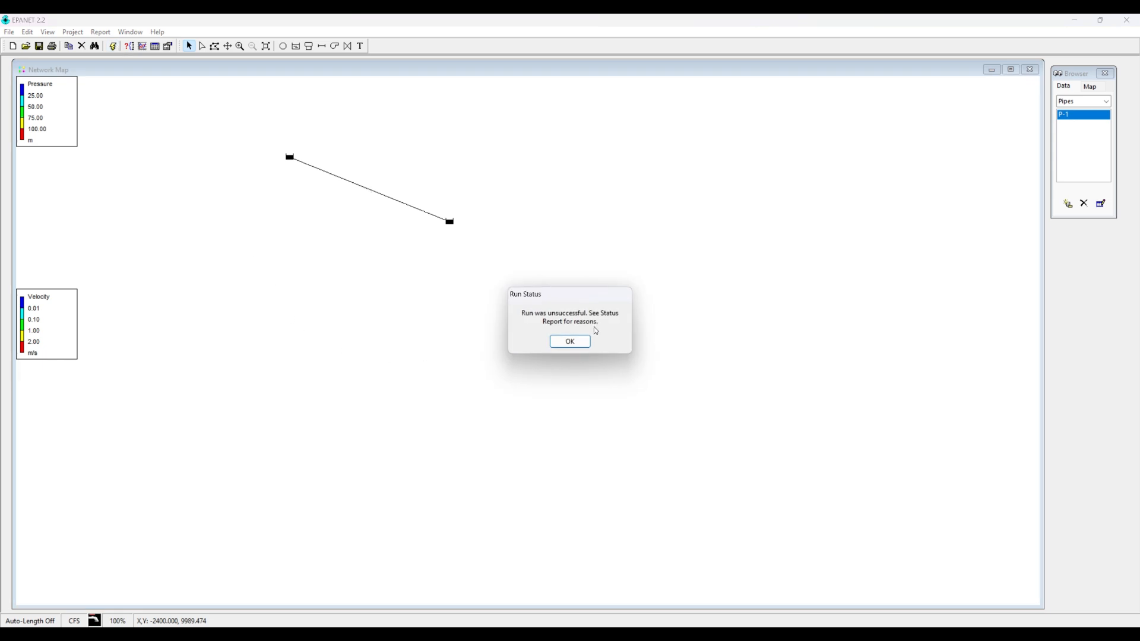
pyautogui.click(568, 341)
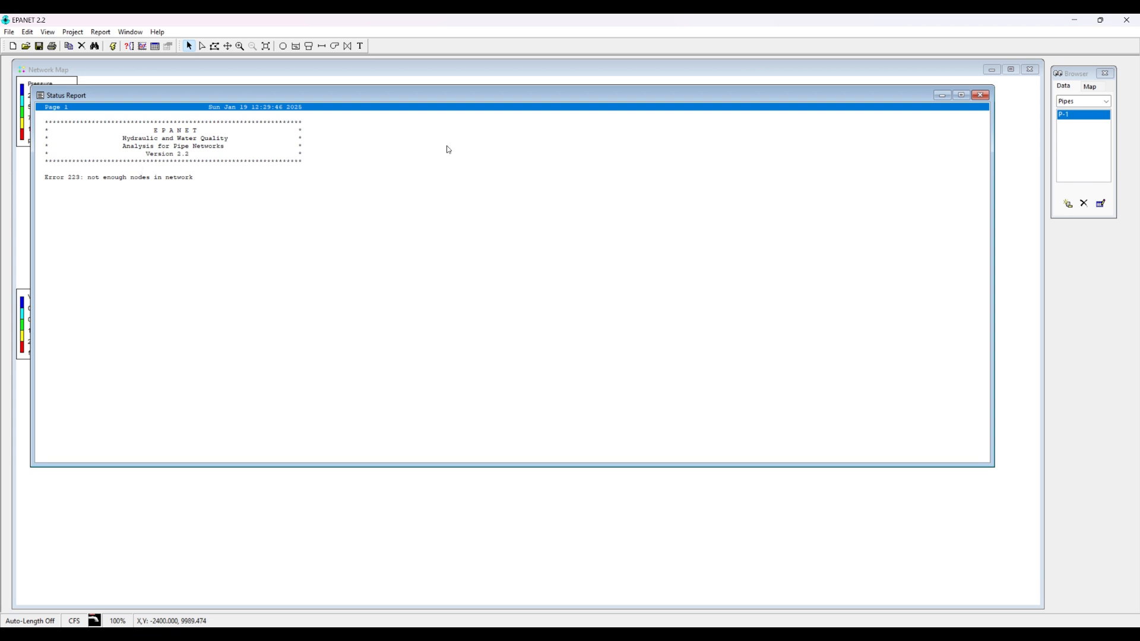
pyautogui.click(983, 94)
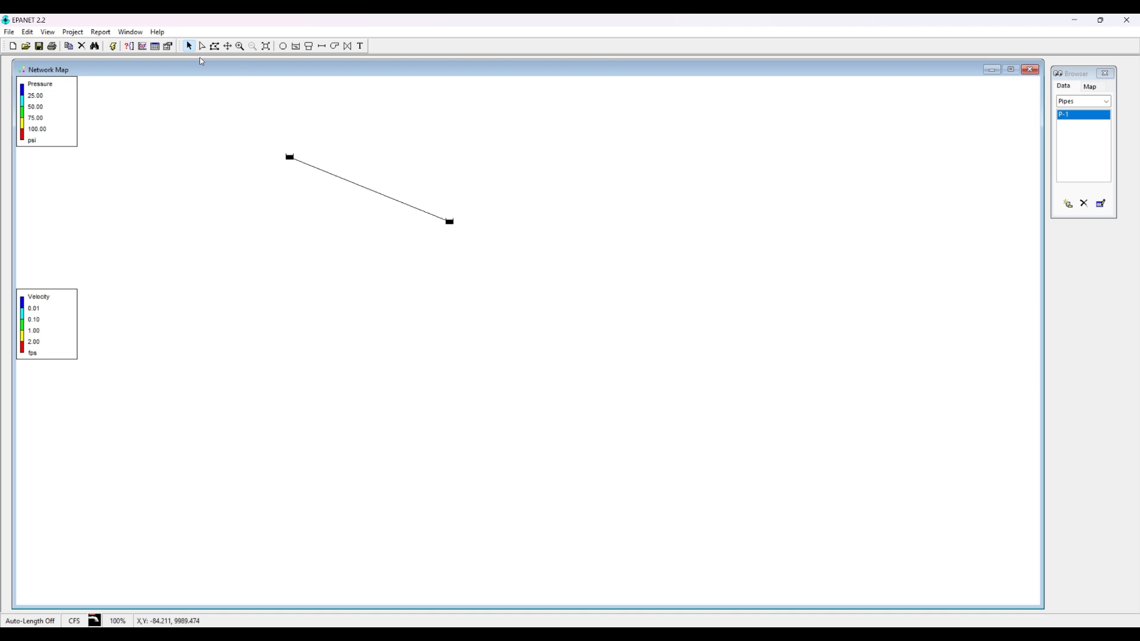
# Step: Add a junction beyond the lower reservoir R-4 and connect it to R-4 with a short pipe
pyautogui.click(284, 47)
pyautogui.click(510, 222)
pyautogui.click(322, 46)
pyautogui.click(448, 219)
pyautogui.click(511, 223)
pyautogui.click(189, 46)
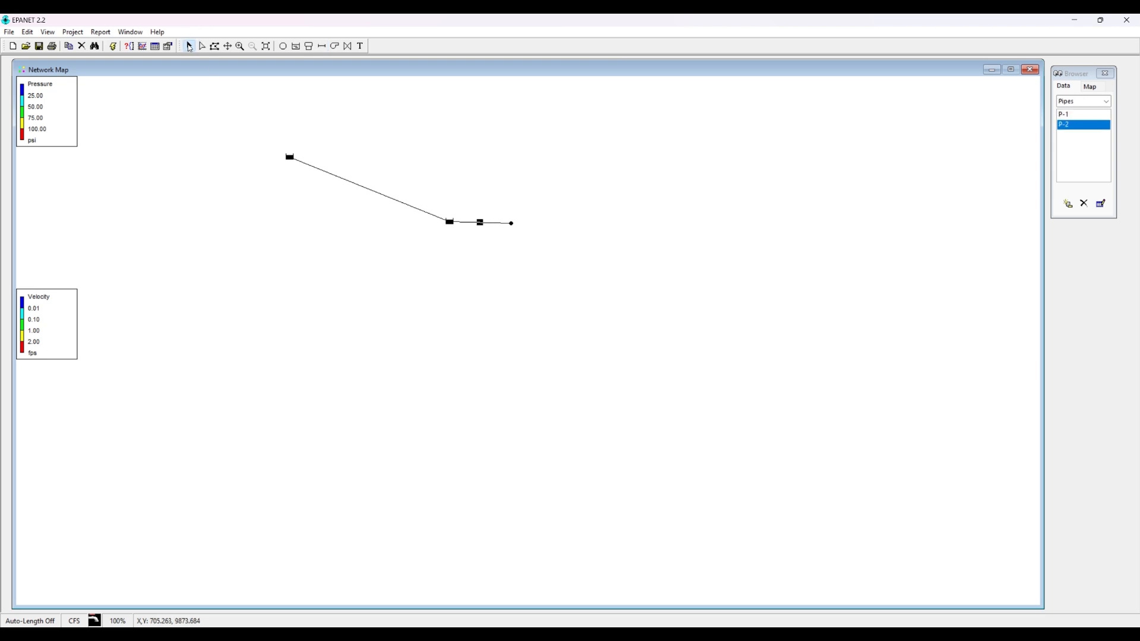
# Step: Align junction J-1 level with reservoir R-4, and check the junction's base demand in its properties
pyautogui.click(512, 225)
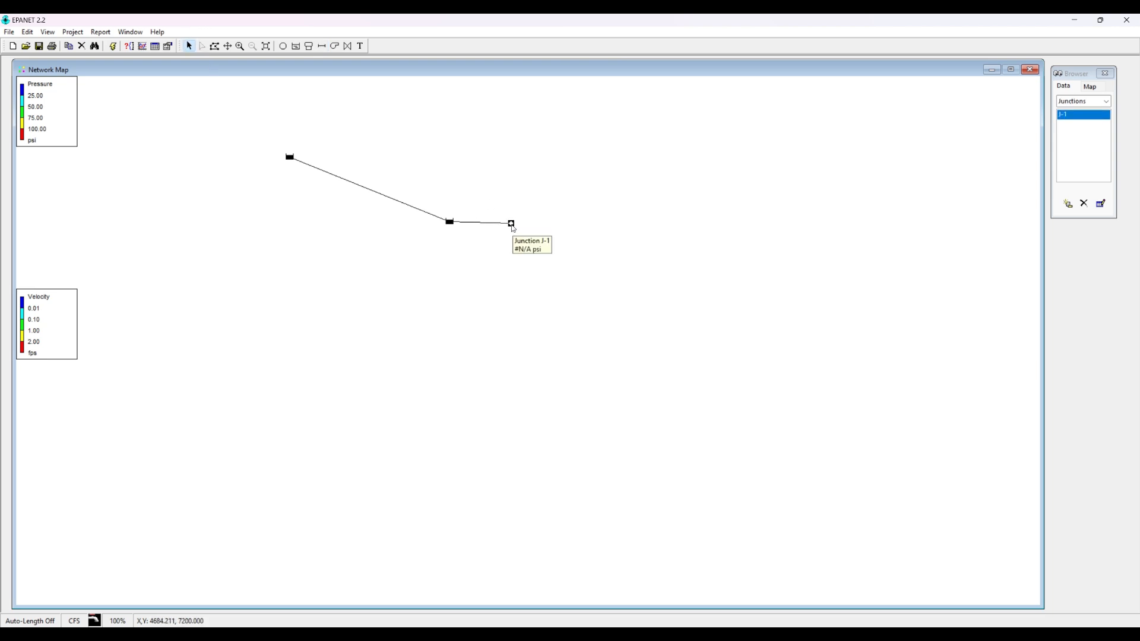
pyautogui.moveTo(512, 224); pyautogui.dragTo(511, 223)
pyautogui.click(512, 224)
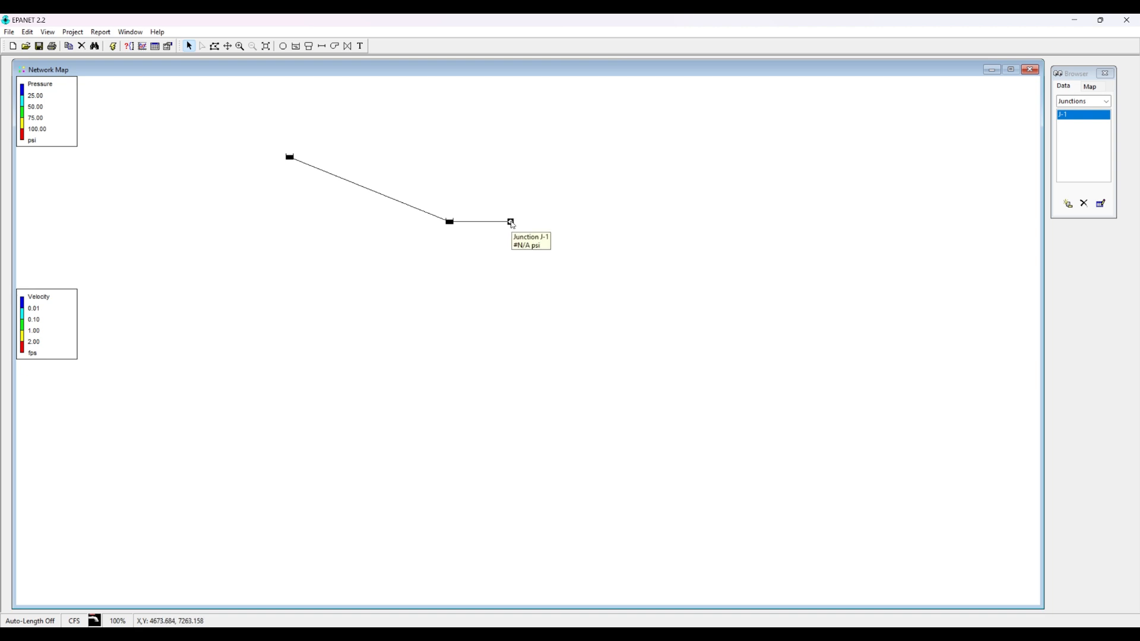
pyautogui.doubleClick(512, 224)
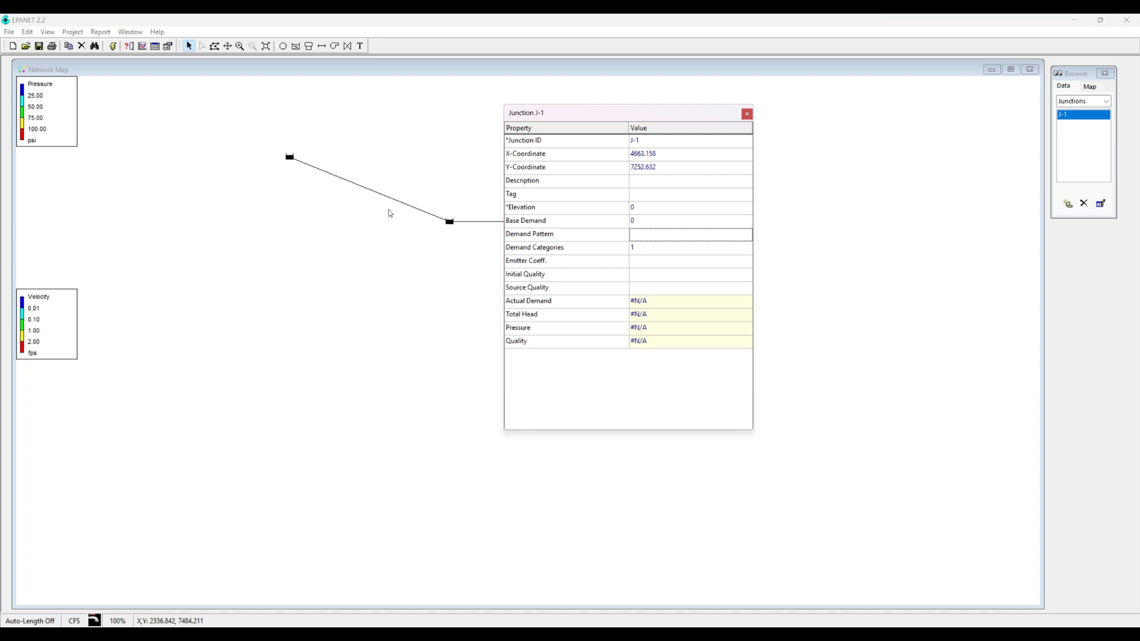
pyautogui.click(643, 221)
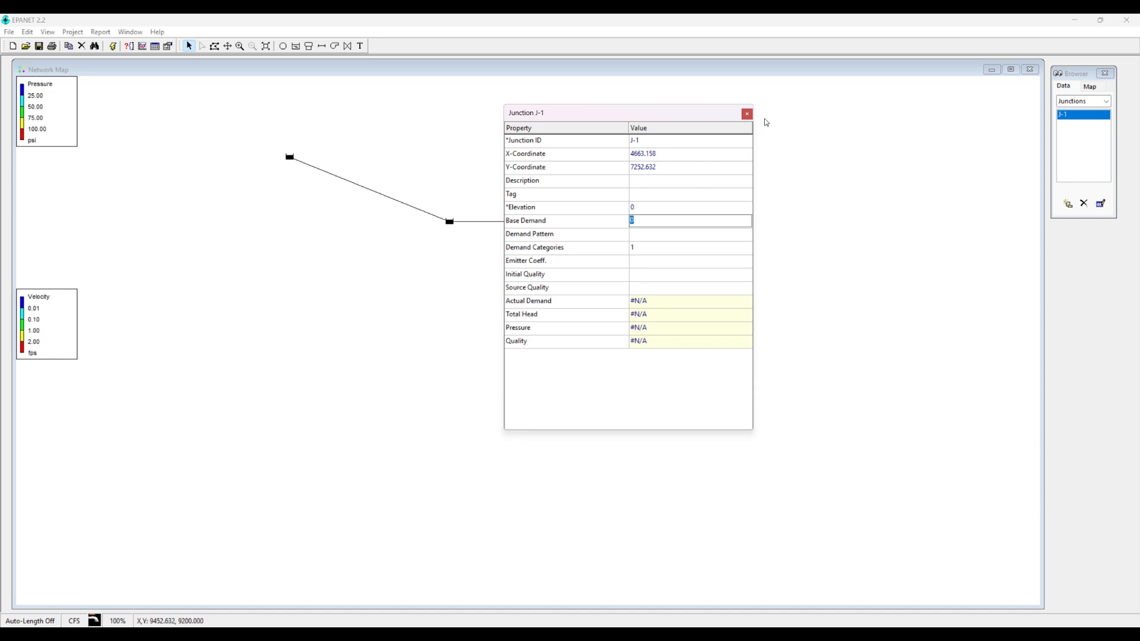
pyautogui.click(747, 114)
# Step: Set the initial status of pipe P-2, between R-4 and J-1, to Closed and close its properties
pyautogui.doubleClick(493, 222)
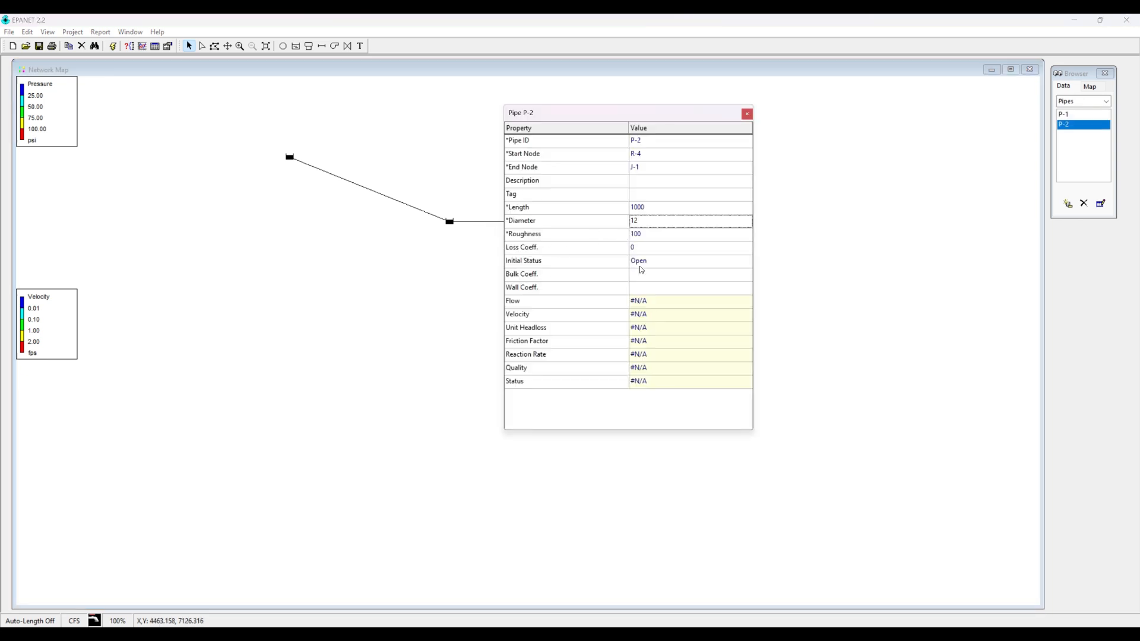
pyautogui.click(658, 263)
pyautogui.click(659, 263)
pyautogui.click(683, 283)
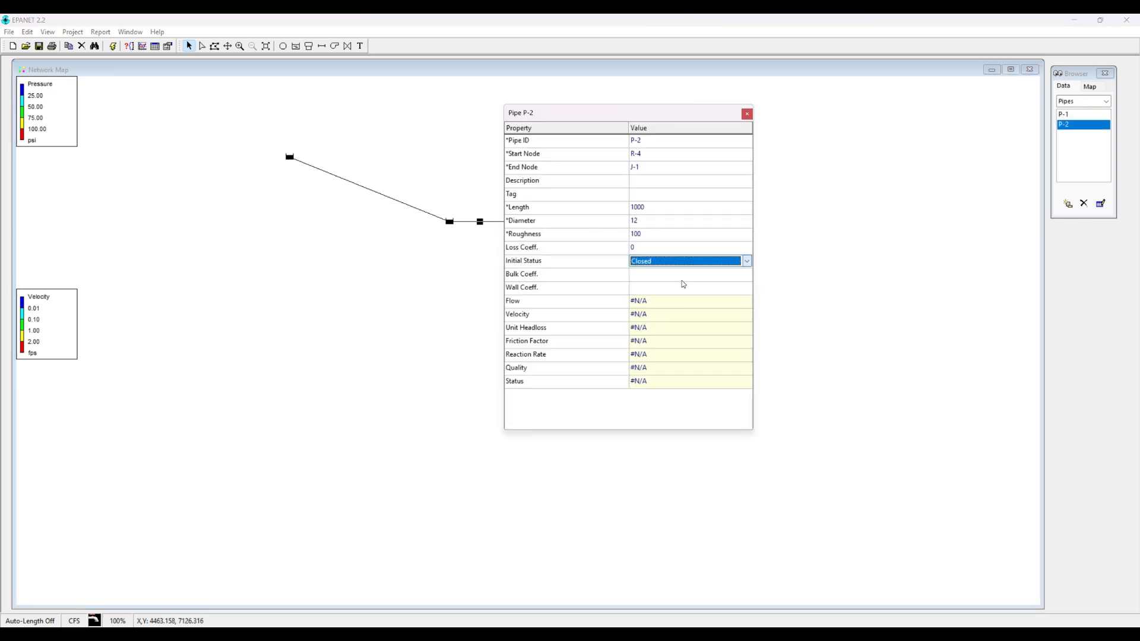
pyautogui.click(688, 275)
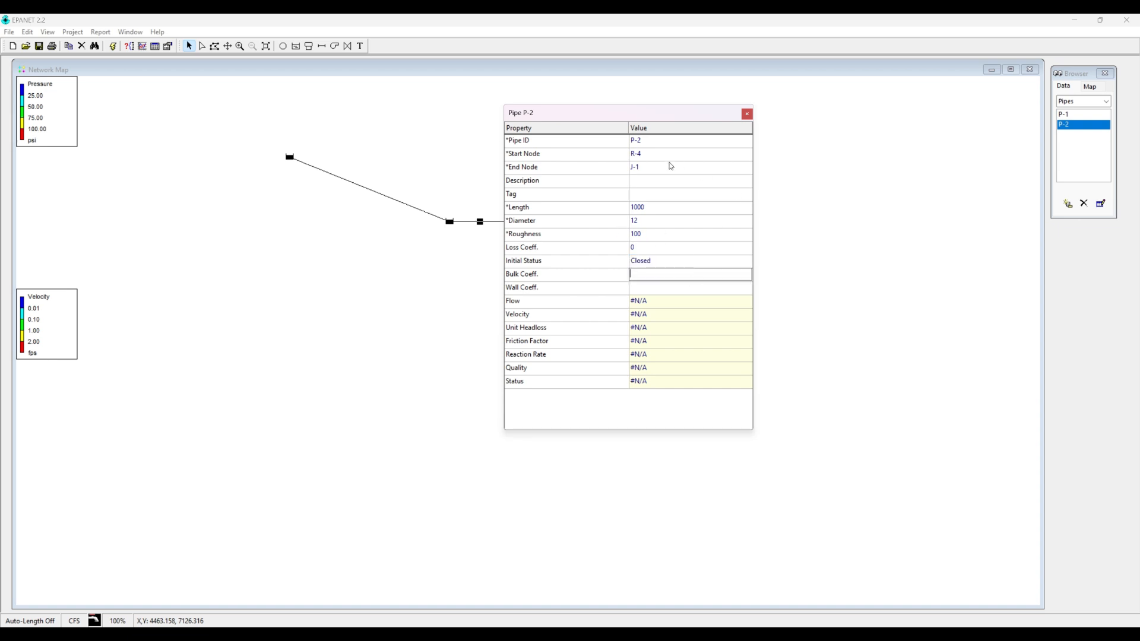
pyautogui.click(747, 114)
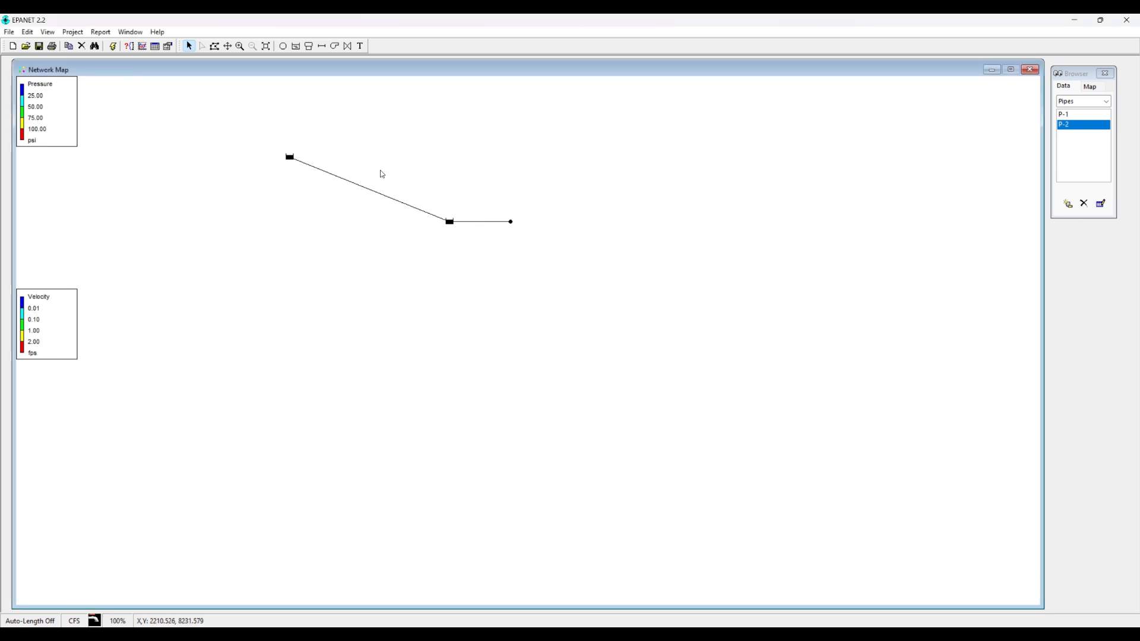
# Step: Run the simulation and display Flow for the links on the map to read the flow in pipes P-2 and P-1
pyautogui.click(113, 46)
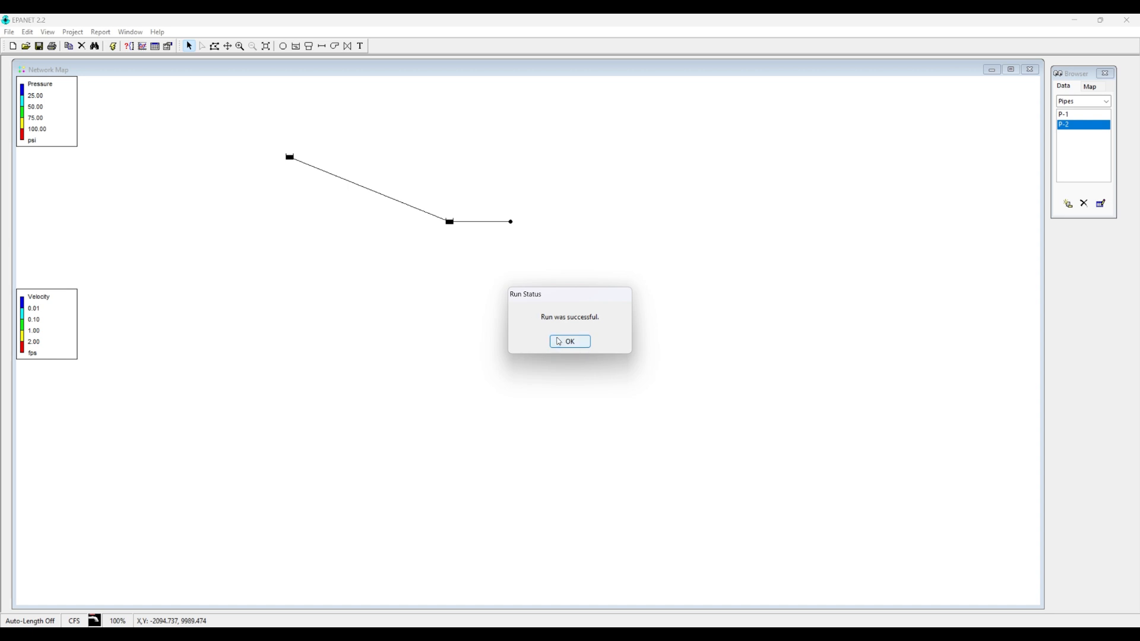
pyautogui.click(559, 342)
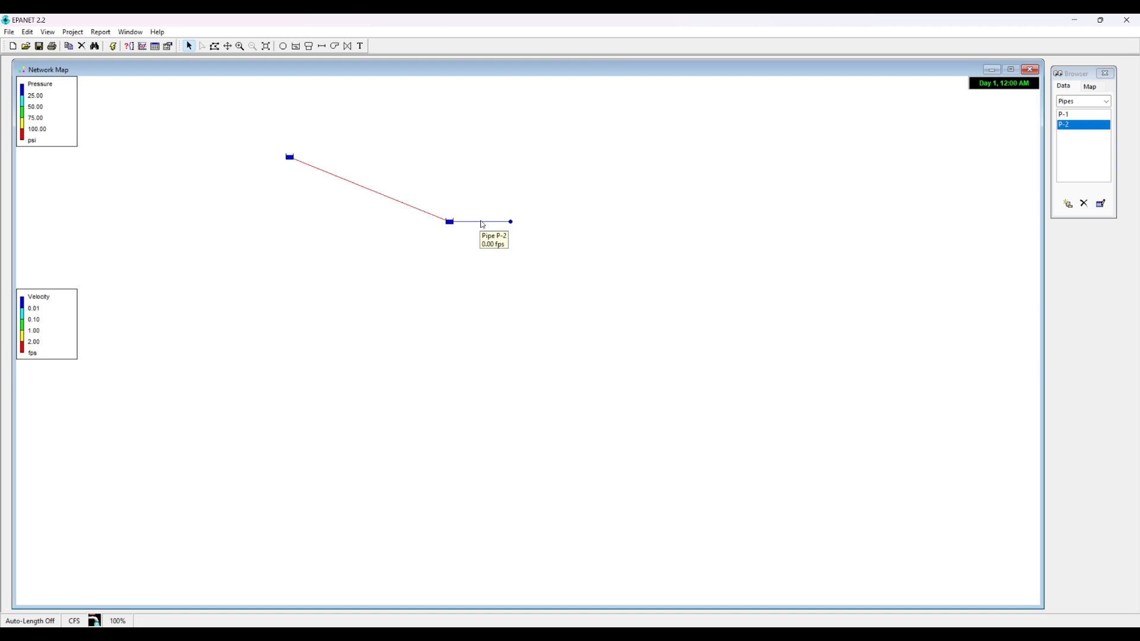
pyautogui.click(1091, 87)
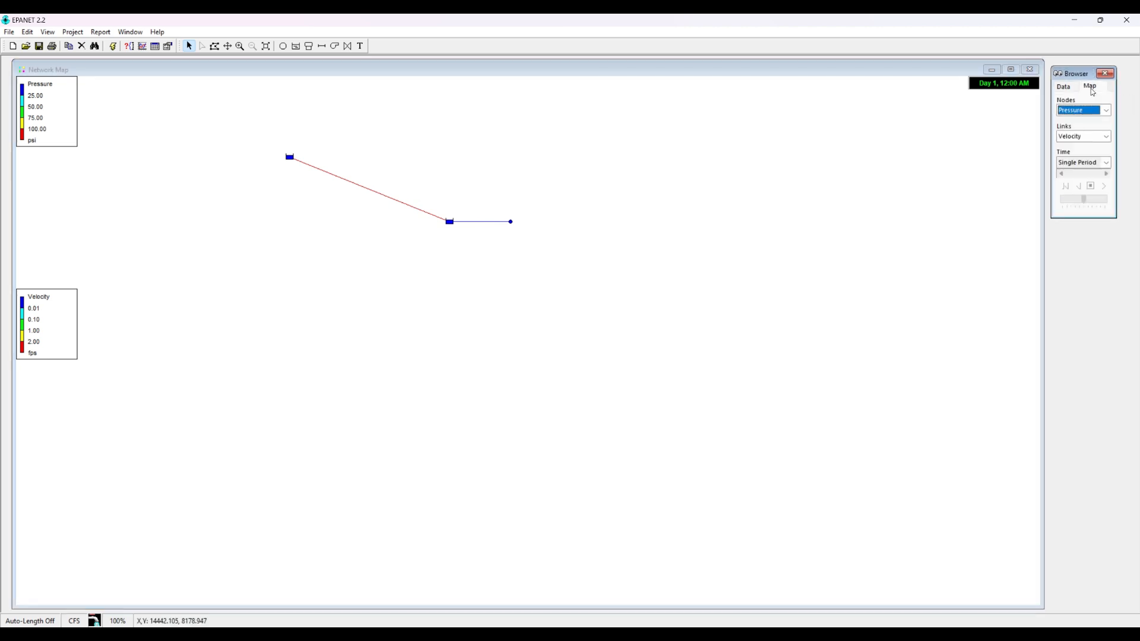
pyautogui.click(1097, 136)
pyautogui.click(1078, 150)
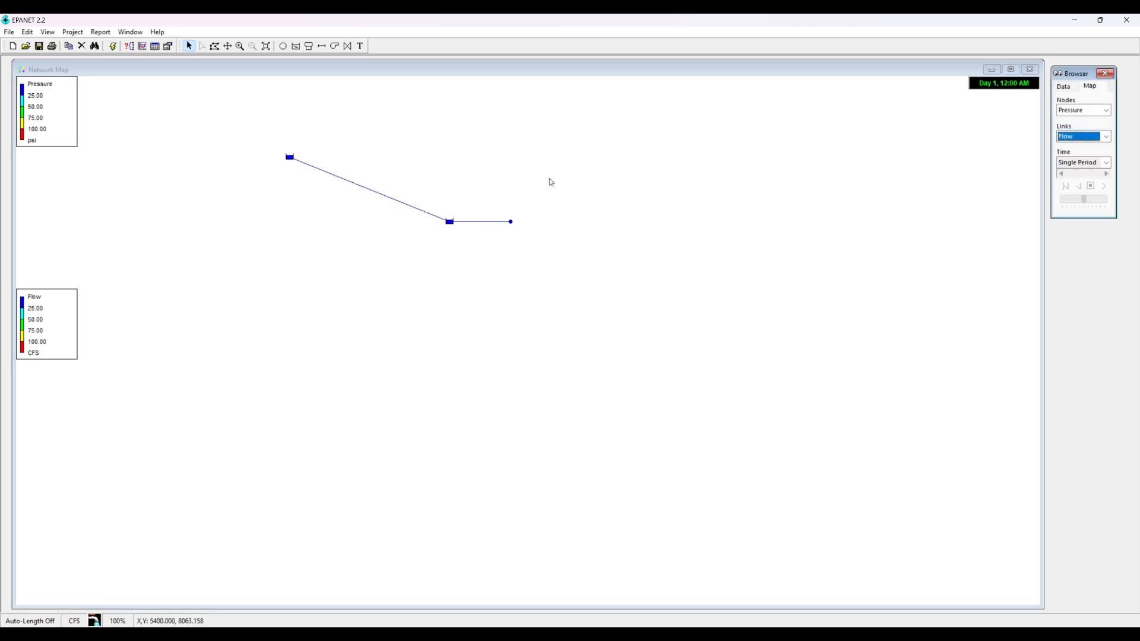
pyautogui.moveTo(489, 225)
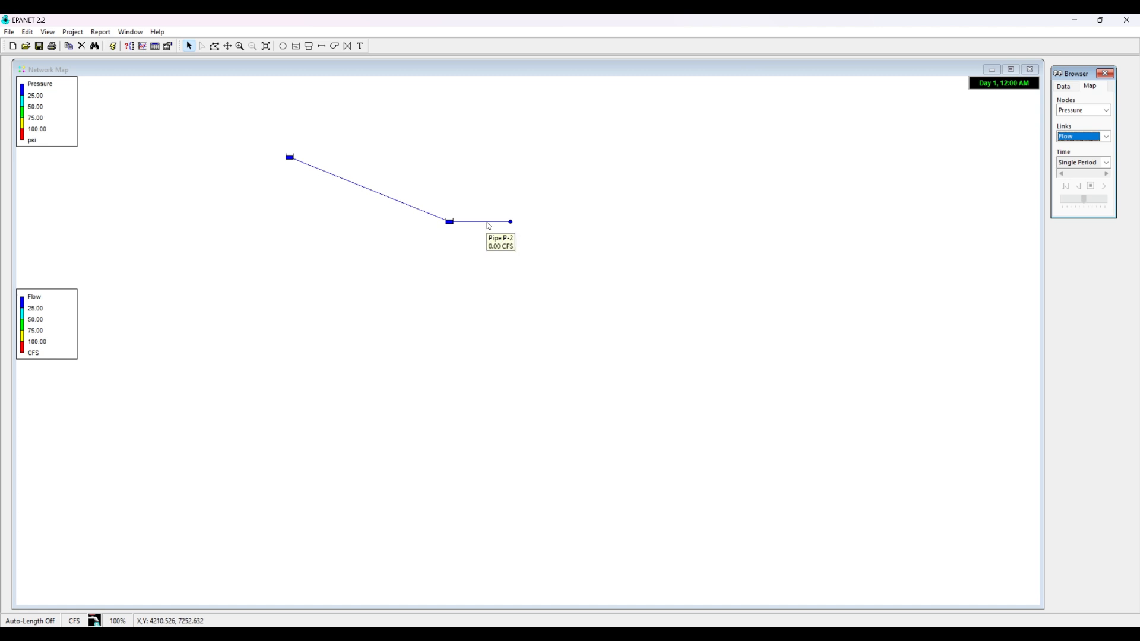
pyautogui.click(489, 226)
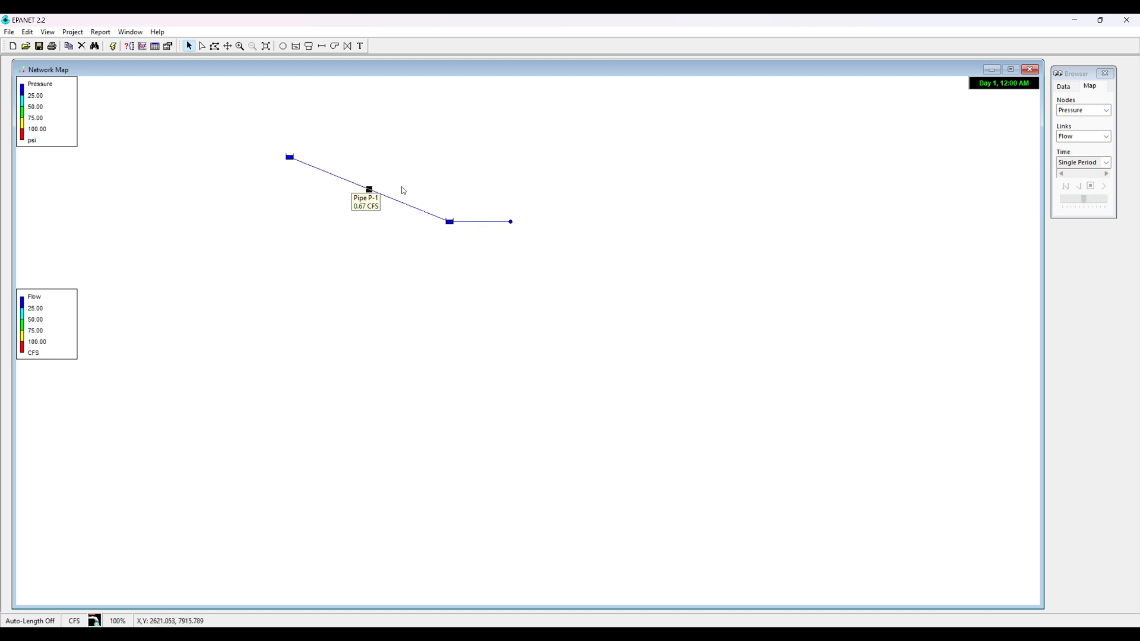
# Step: Display Velocity and Friction Factor in turn for the links on the map to read pipe P-1's values
pyautogui.click(1106, 136)
pyautogui.click(1070, 173)
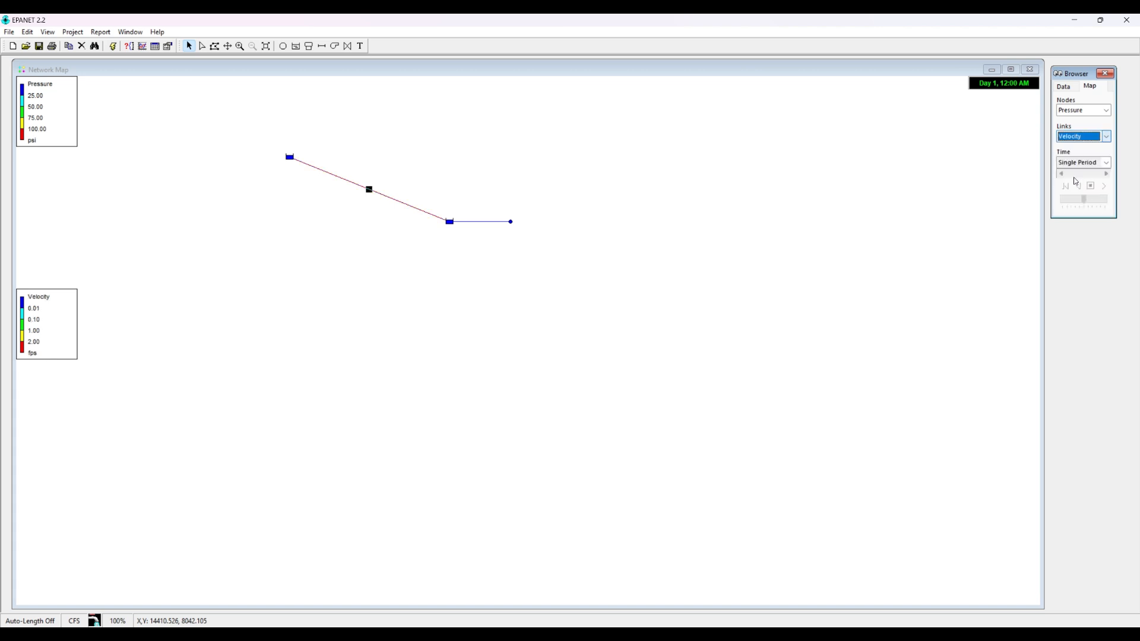
pyautogui.moveTo(376, 195)
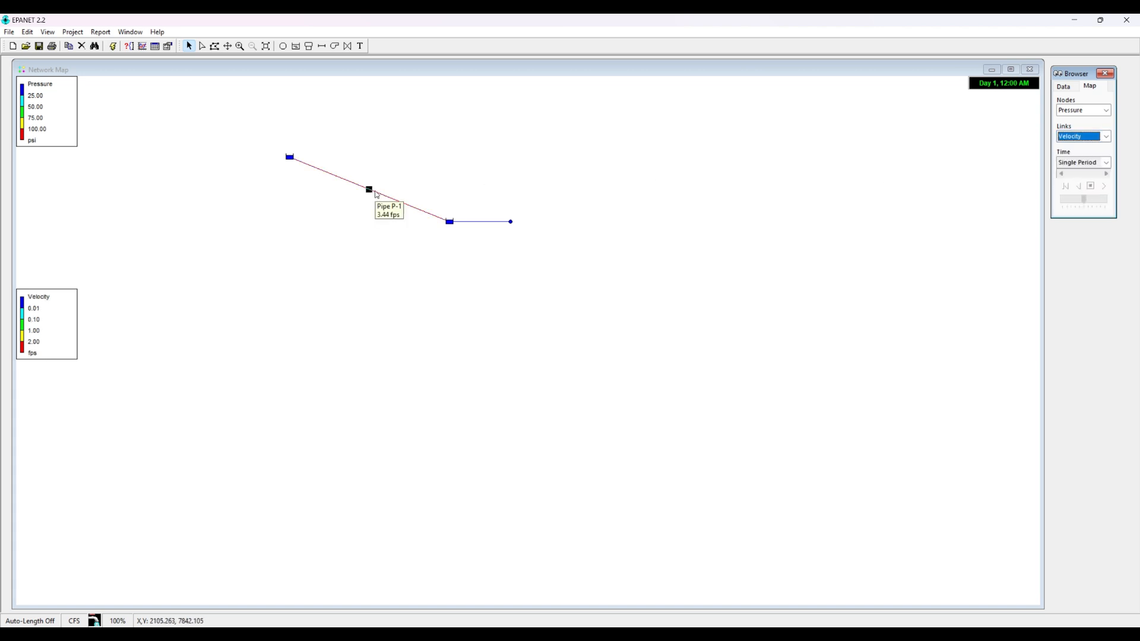
pyautogui.click(1106, 136)
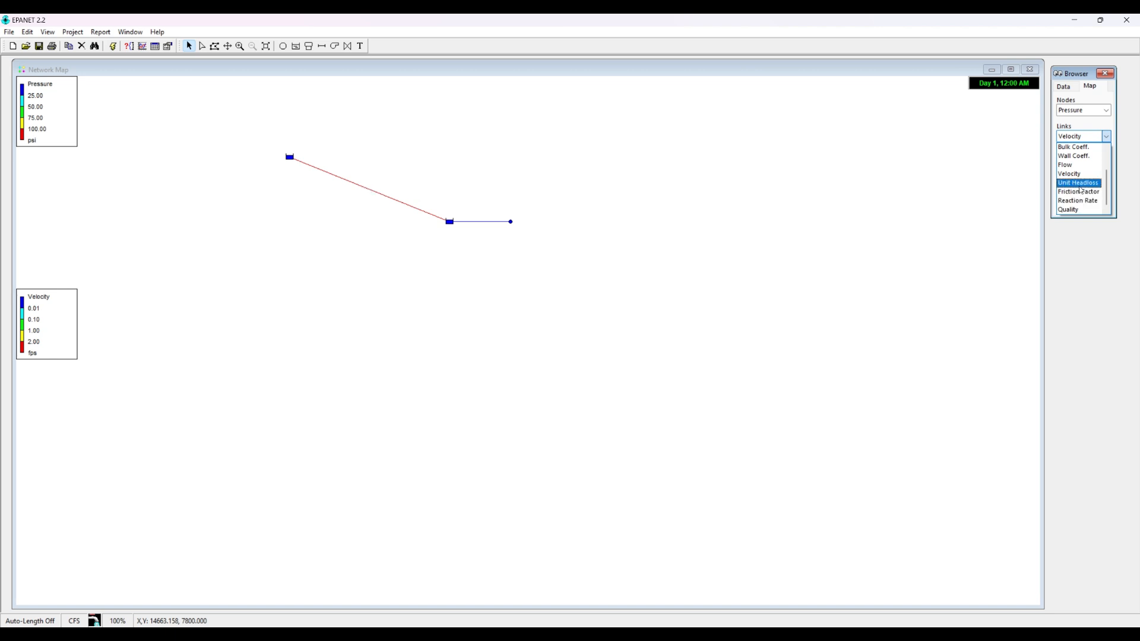
pyautogui.click(1079, 191)
pyautogui.moveTo(408, 209)
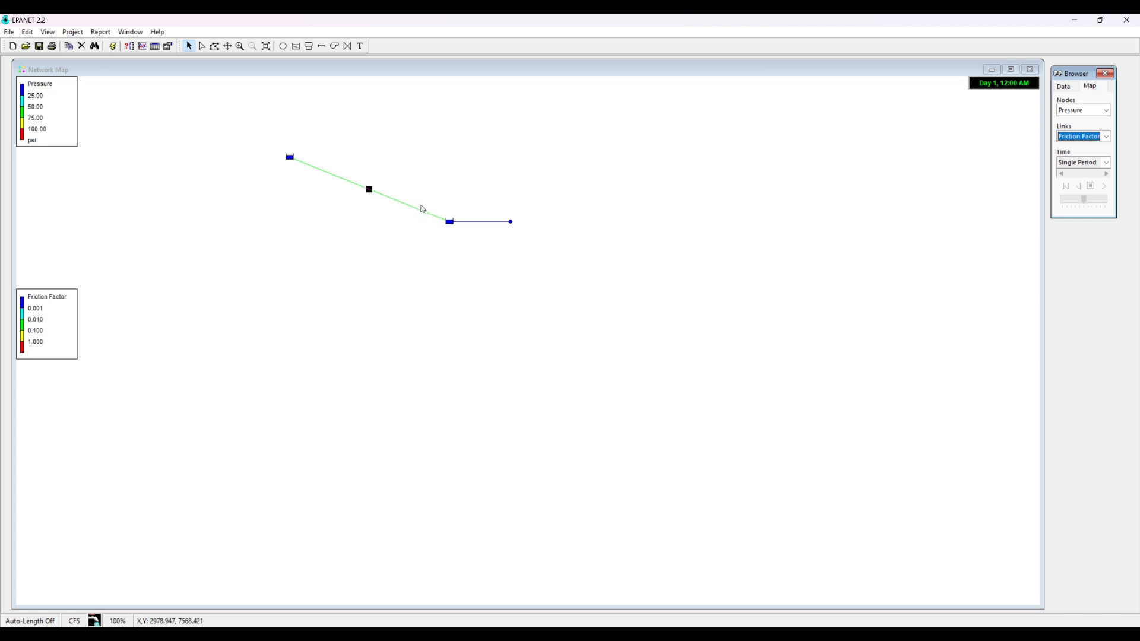
# Step: Check the Darcy-Weisbach flow question of problem 2 in HW2_epanet_part.pdf, and return to the EPANET network map
pyautogui.moveTo(1139, 77); pyautogui.dragTo(511, 15)
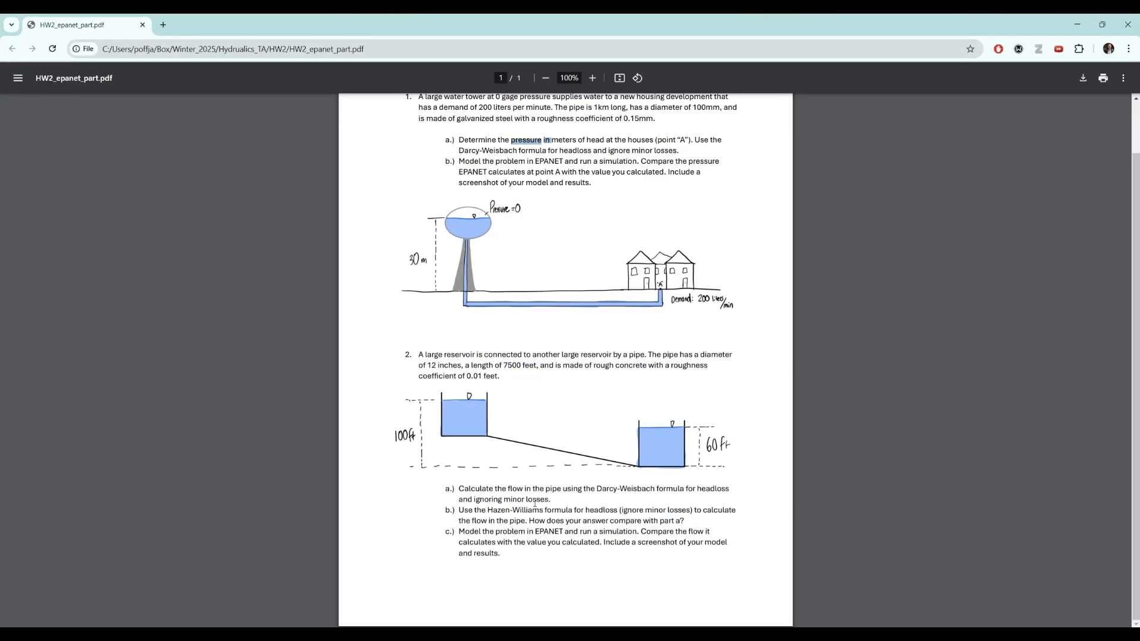
pyautogui.moveTo(505, 490); pyautogui.dragTo(524, 490)
pyautogui.moveTo(384, 22); pyautogui.dragTo(1139, 238)
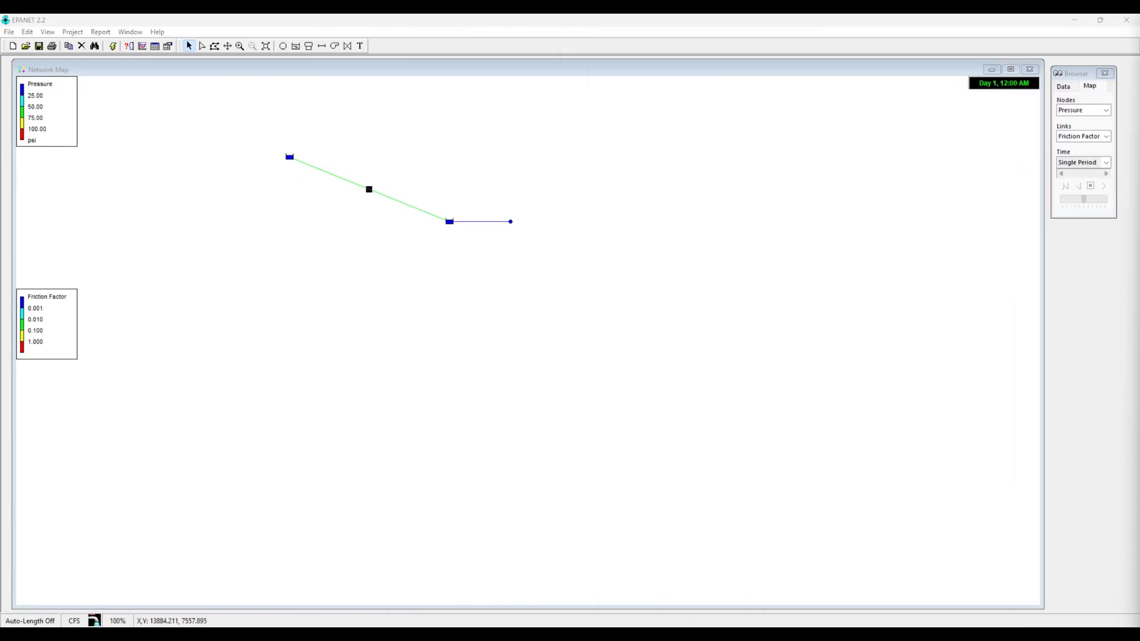